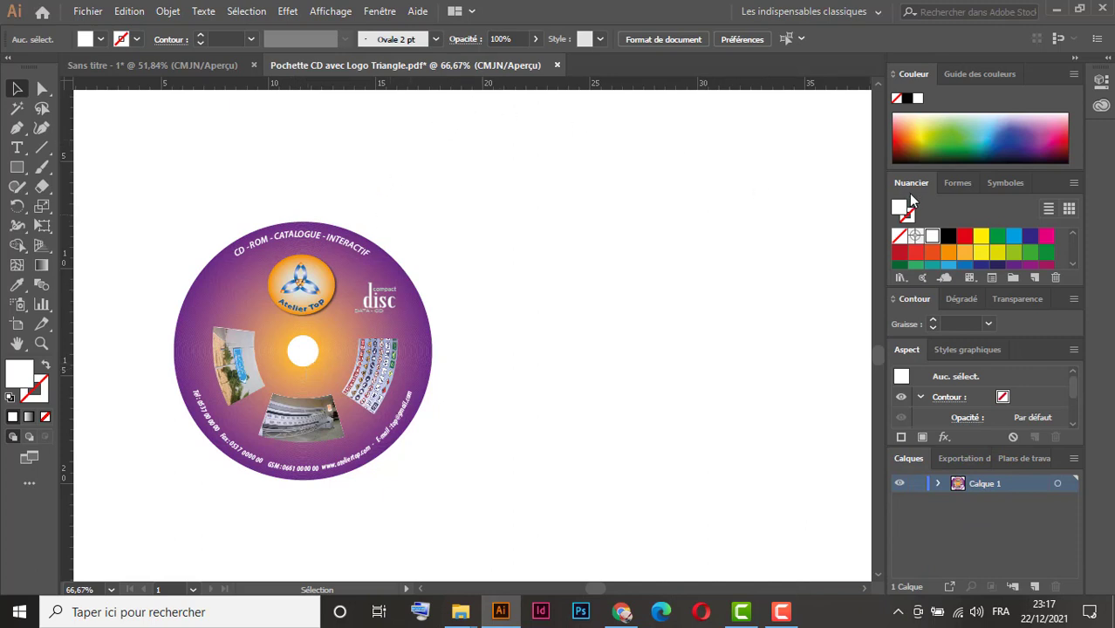
Step: Reset the Les indispensables classiques workspace, collapse the properties dock and expand the dock with the colour, swatches and stroke panels
{"action": "left_click", "coordinate": [860, 12]}
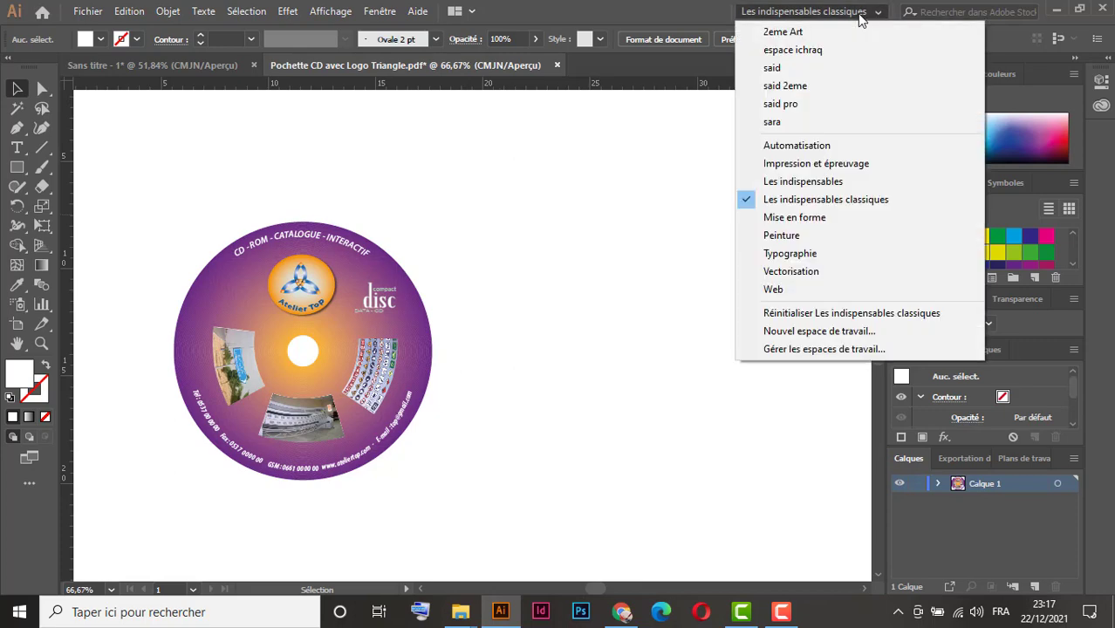
{"action": "left_click", "coordinate": [864, 320]}
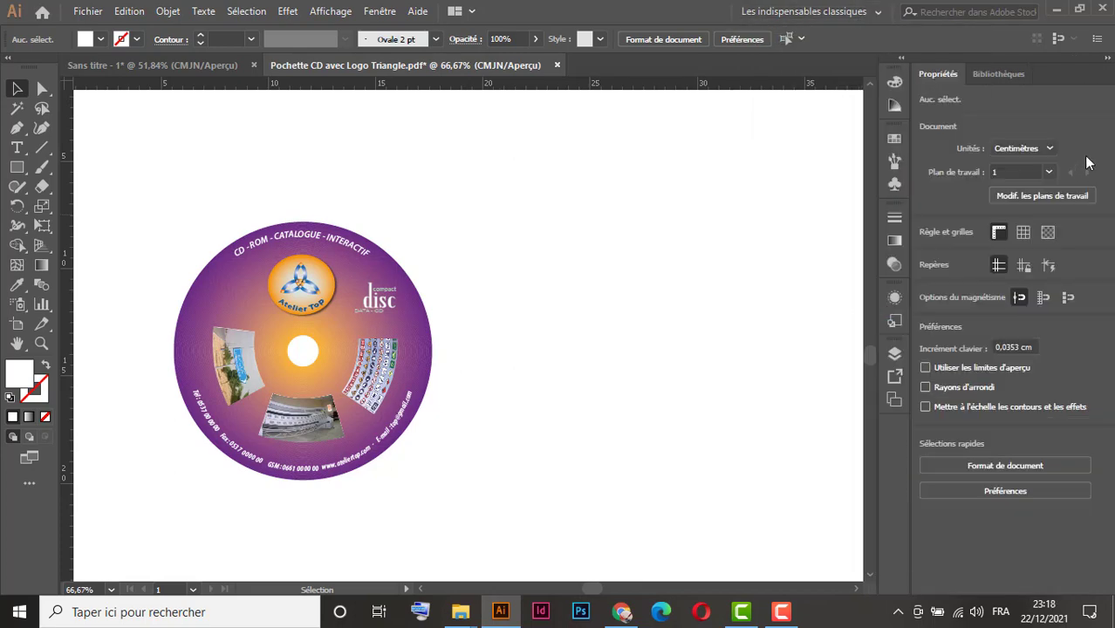
{"action": "left_click", "coordinate": [1109, 63]}
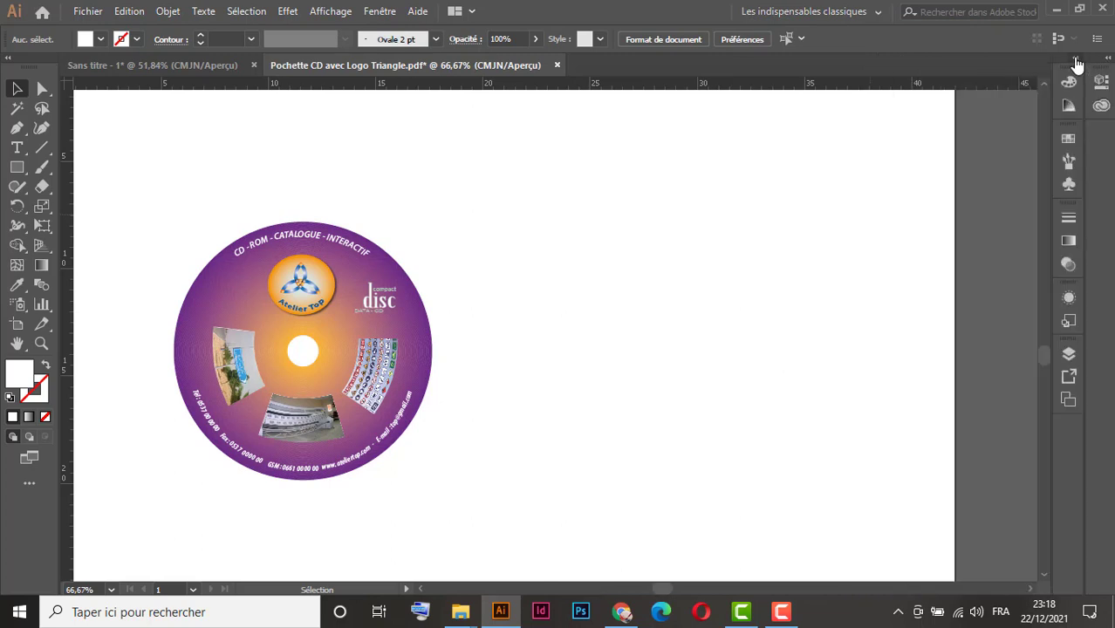
{"action": "left_click", "coordinate": [1075, 58]}
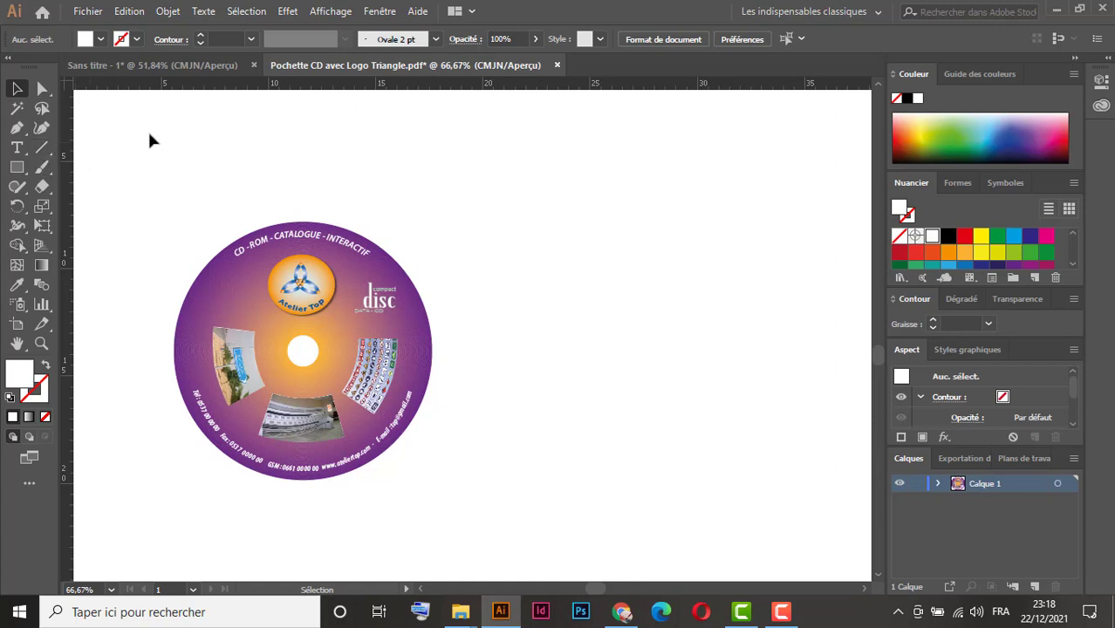
Step: Place horizontal guides at the disc's upper and lower edges and draw a vertical line between them beside the disc
{"action": "left_click_drag", "start_coordinate": [341, 90], "coordinate": [335, 220]}
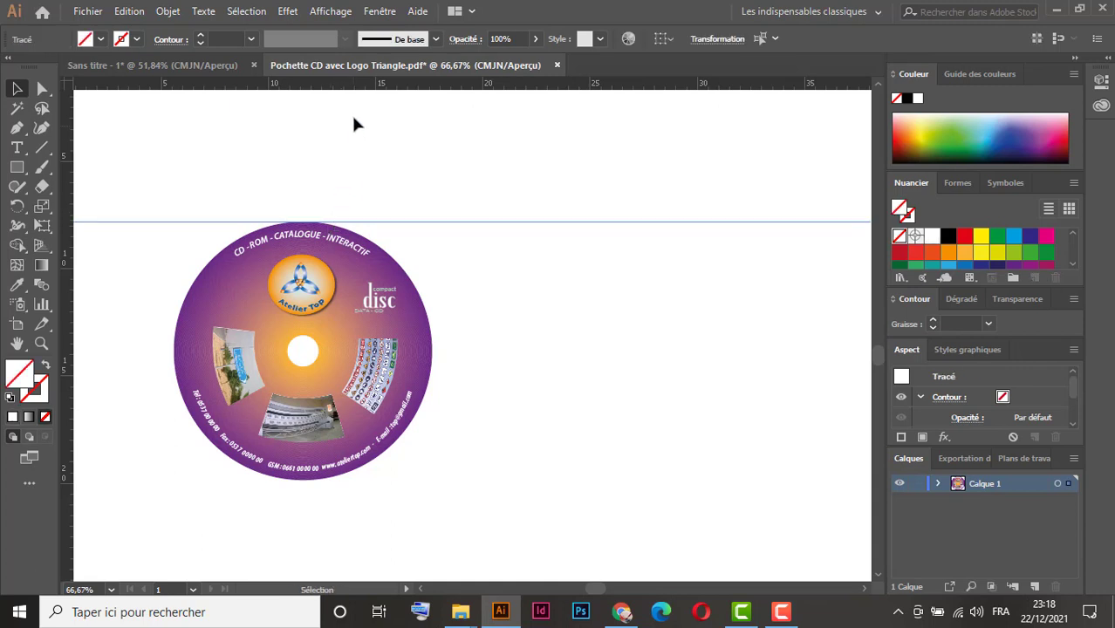
{"action": "left_click_drag", "start_coordinate": [354, 85], "coordinate": [337, 480]}
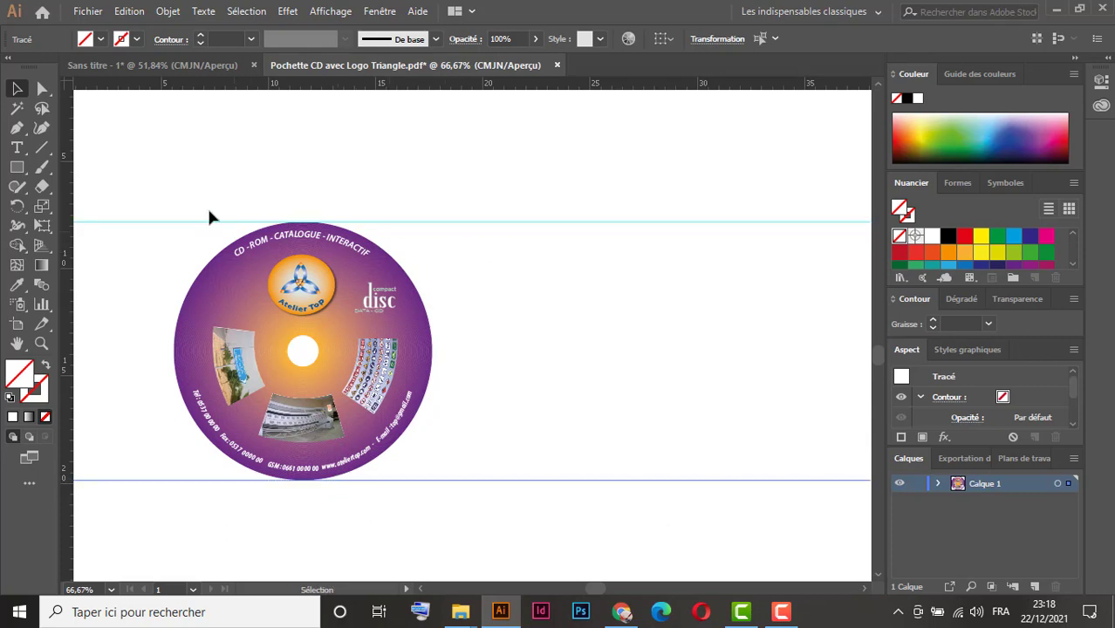
{"action": "left_click", "coordinate": [42, 149]}
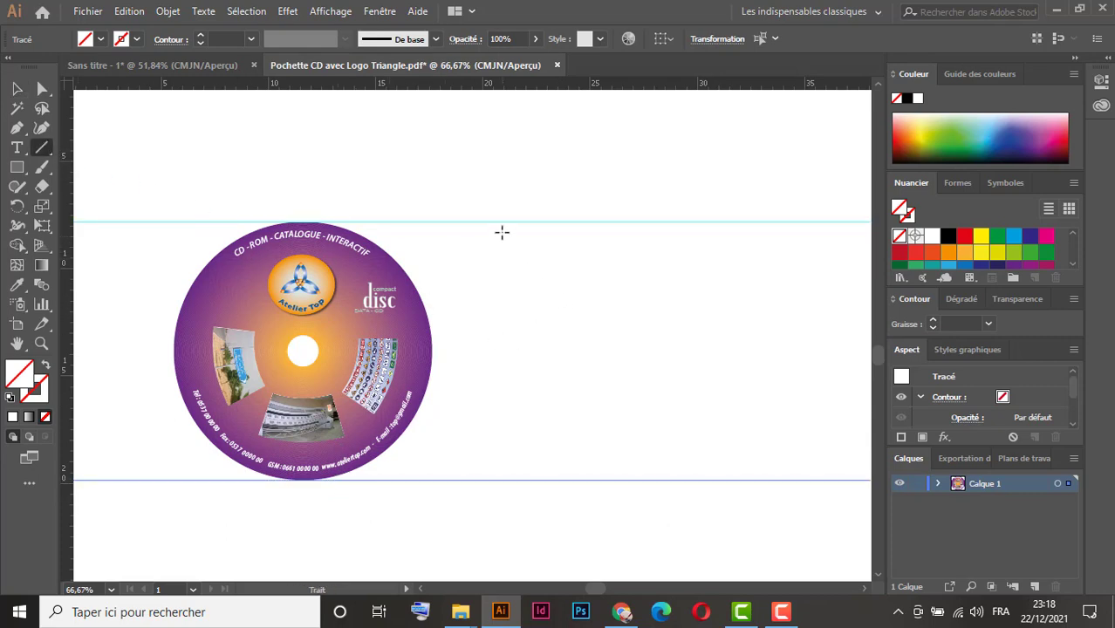
{"action": "left_click_drag", "start_coordinate": [501, 222], "coordinate": [515, 479]}
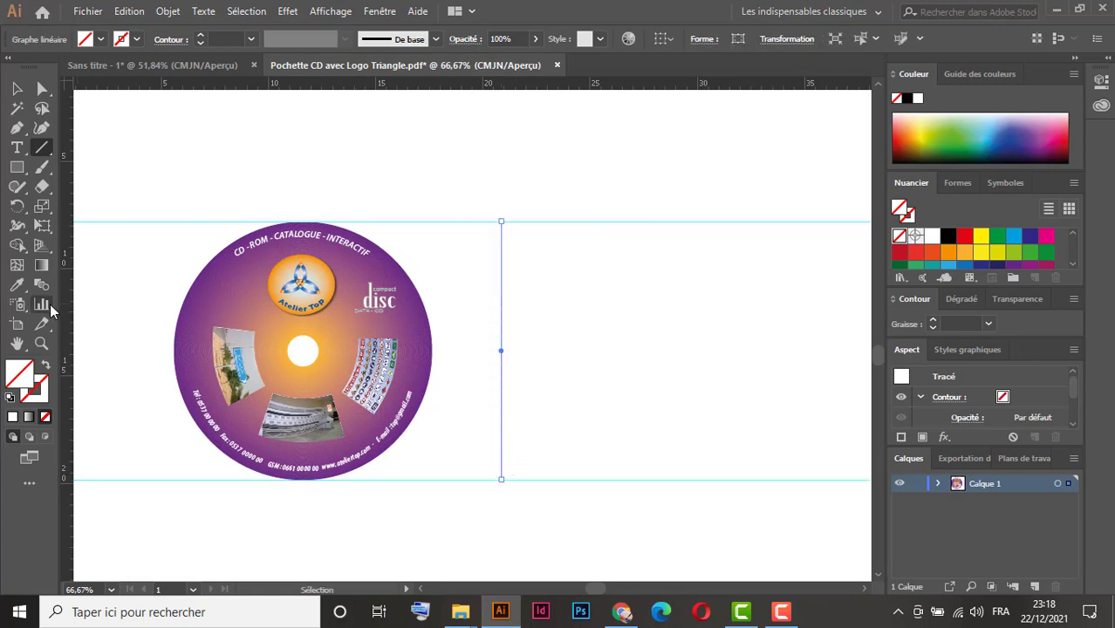
Step: Give the tall vertical line a black 2 pt stroke with no fill
{"action": "left_click", "coordinate": [10, 396]}
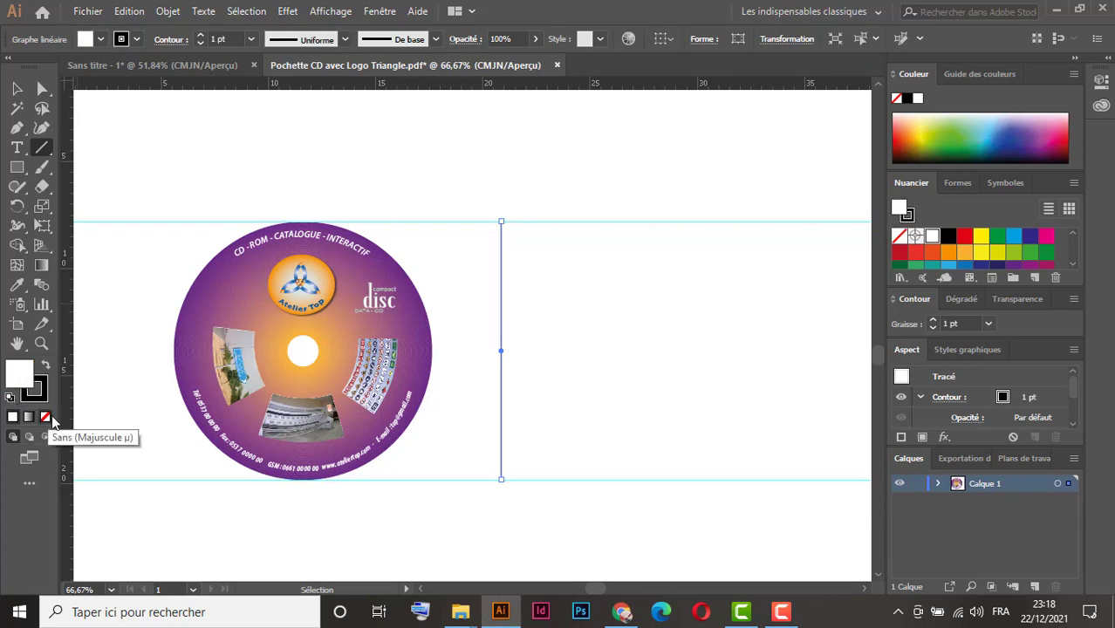
{"action": "left_click", "coordinate": [46, 418]}
{"action": "left_click", "coordinate": [201, 36]}
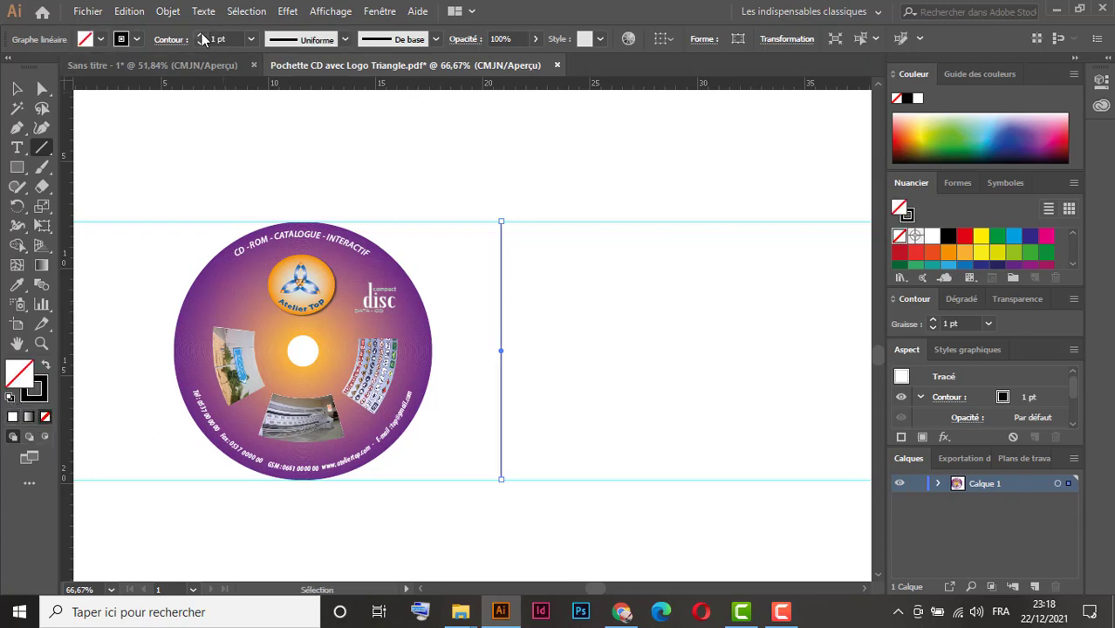
Step: Add Flèche 2 arrowheads to both the start and the end of the tall vertical line
{"action": "left_click", "coordinate": [893, 301]}
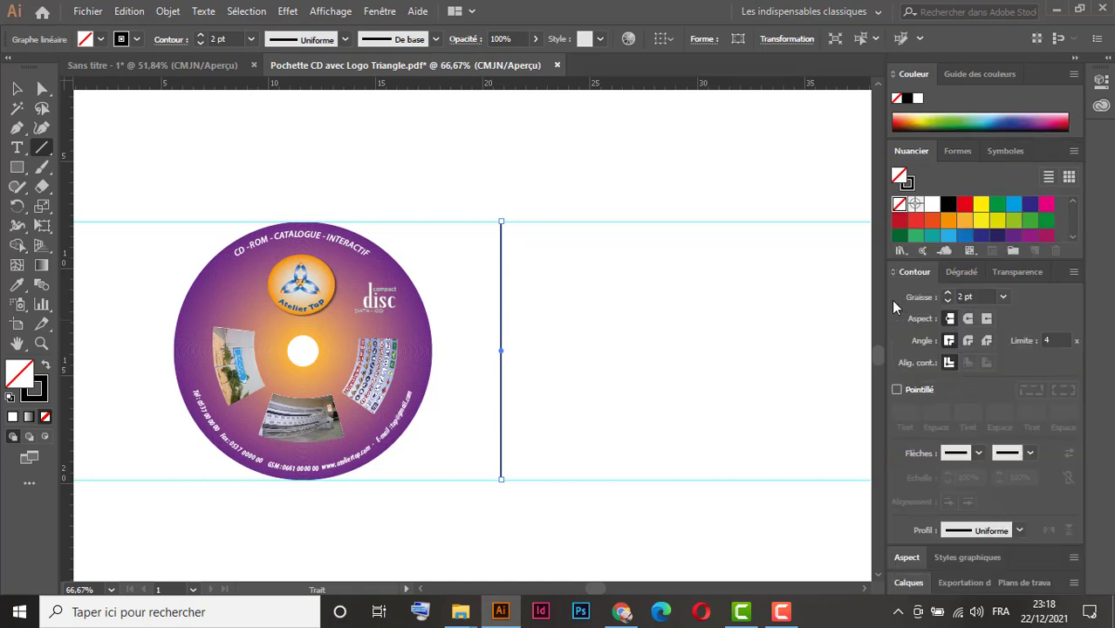
{"action": "left_click", "coordinate": [978, 452]}
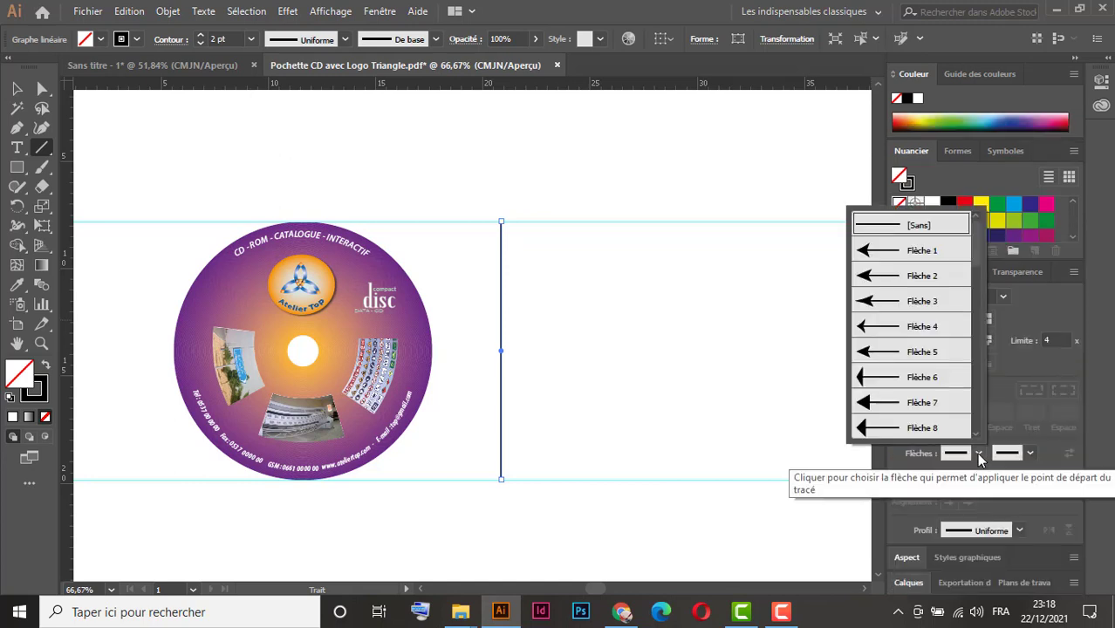
{"action": "left_click", "coordinate": [921, 280]}
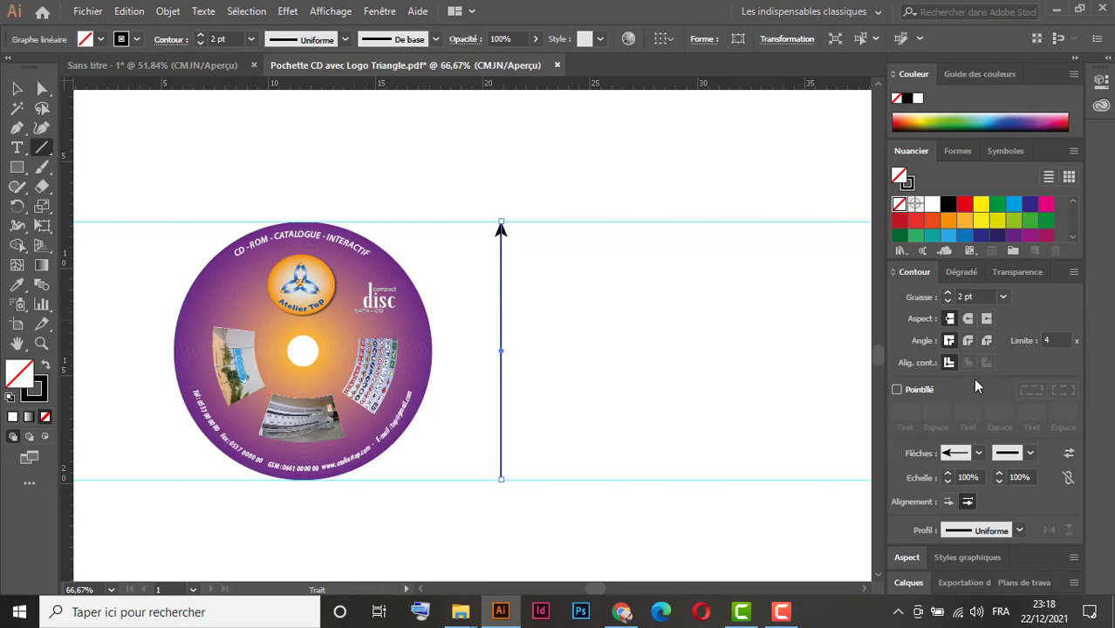
{"action": "left_click", "coordinate": [1030, 453]}
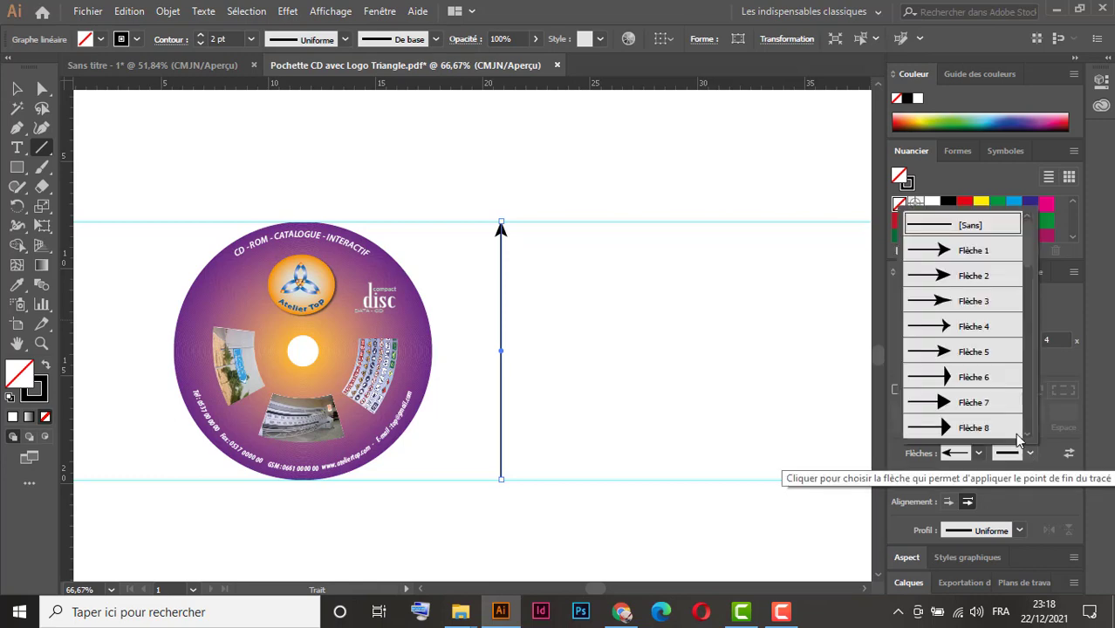
{"action": "left_click", "coordinate": [960, 277]}
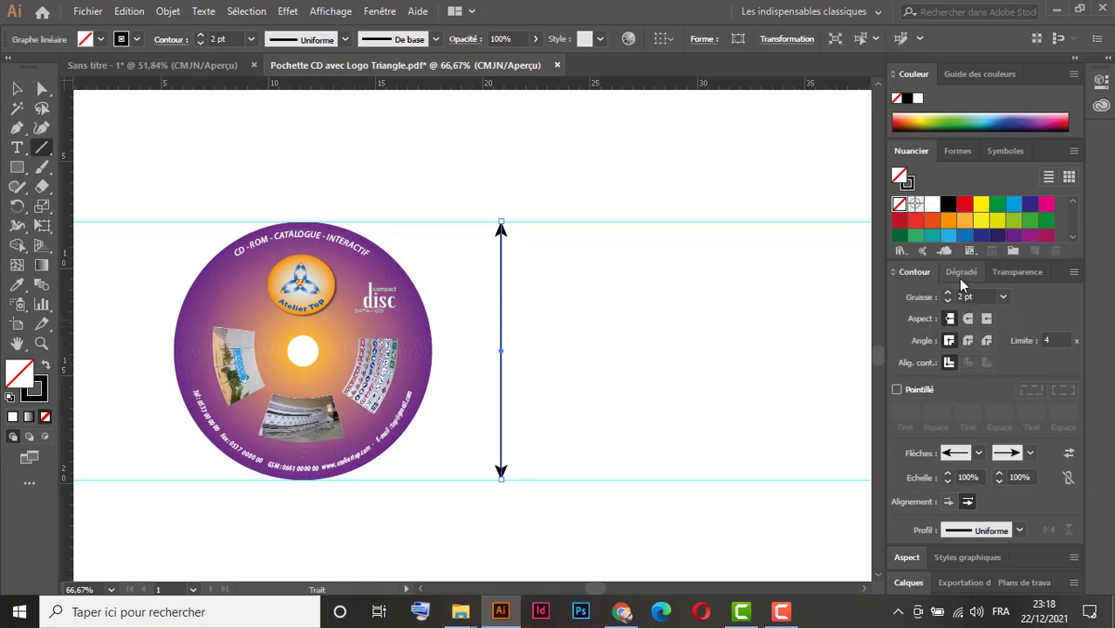
Step: Add the text label "12cm" beside the tall double arrow and scale it up to about 27.6 pt
{"action": "left_click", "coordinate": [17, 148]}
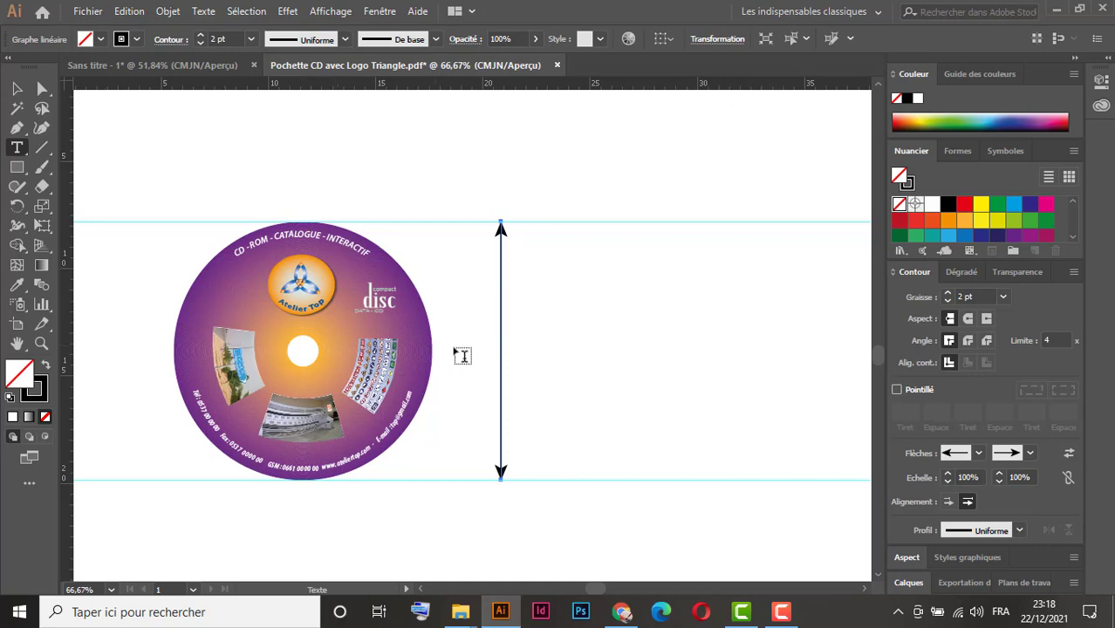
{"action": "left_click", "coordinate": [517, 360]}
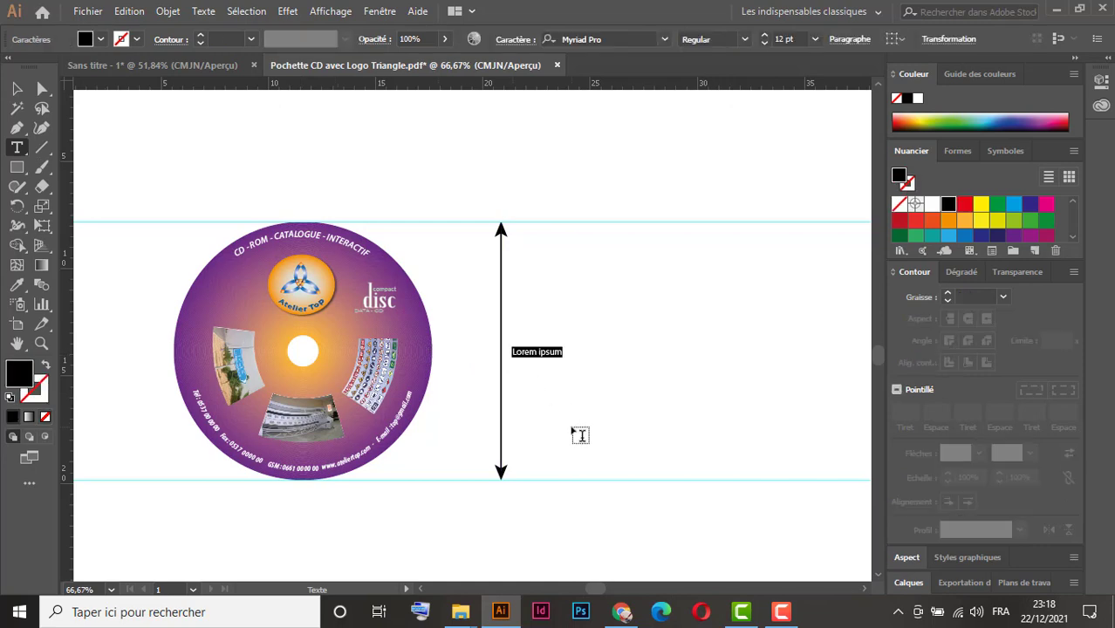
{"action": "key", "text": "BackSpace"}
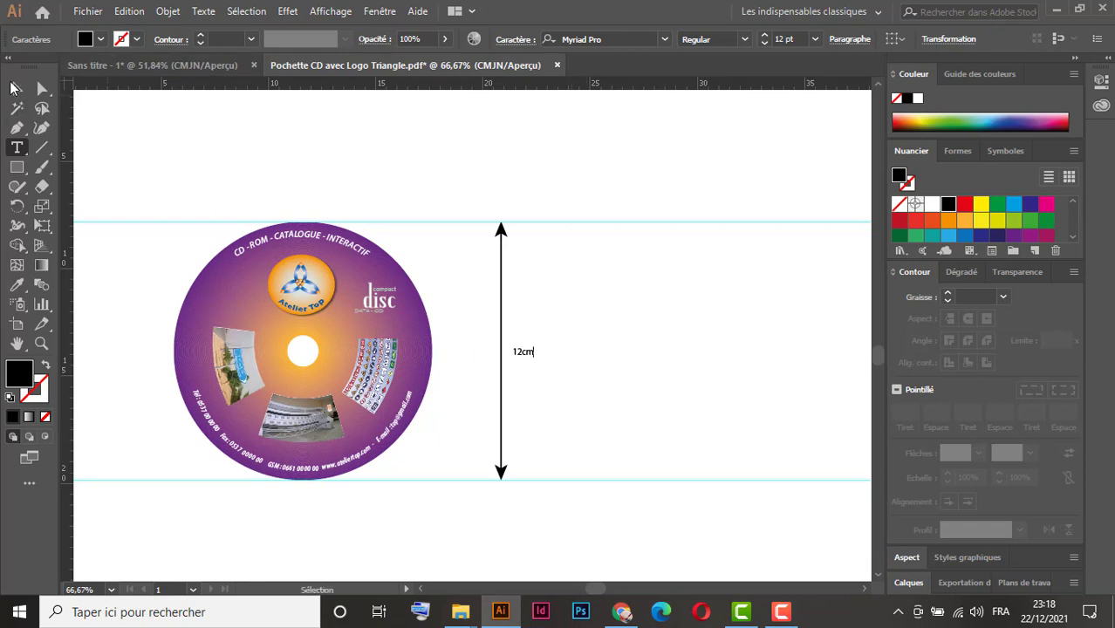
{"action": "key", "text": "Escape"}
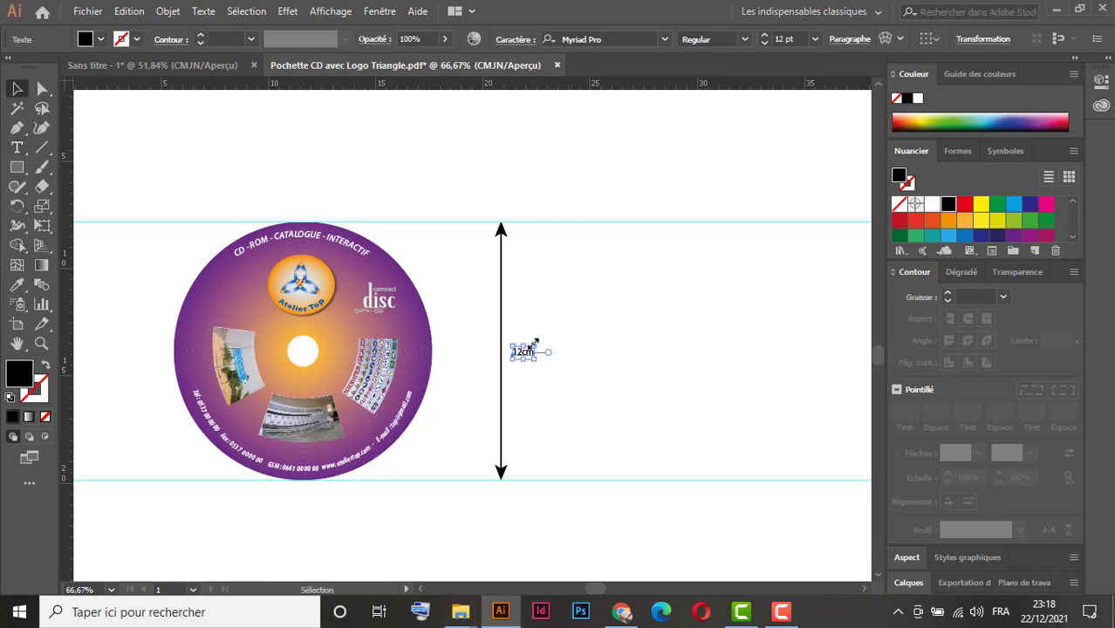
{"action": "left_click_drag", "start_coordinate": [533, 341], "coordinate": [563, 326]}
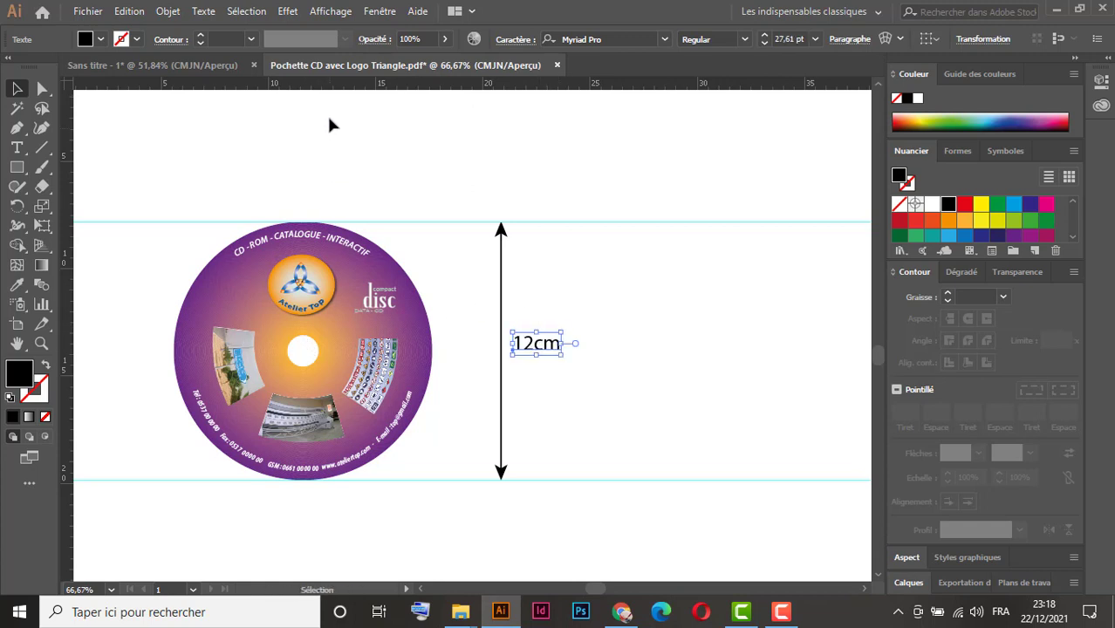
Step: Place horizontal guides just above and below the disc's centre hole and draw a short vertical line between them on the disc's outer left side
{"action": "left_click_drag", "start_coordinate": [321, 90], "coordinate": [321, 335]}
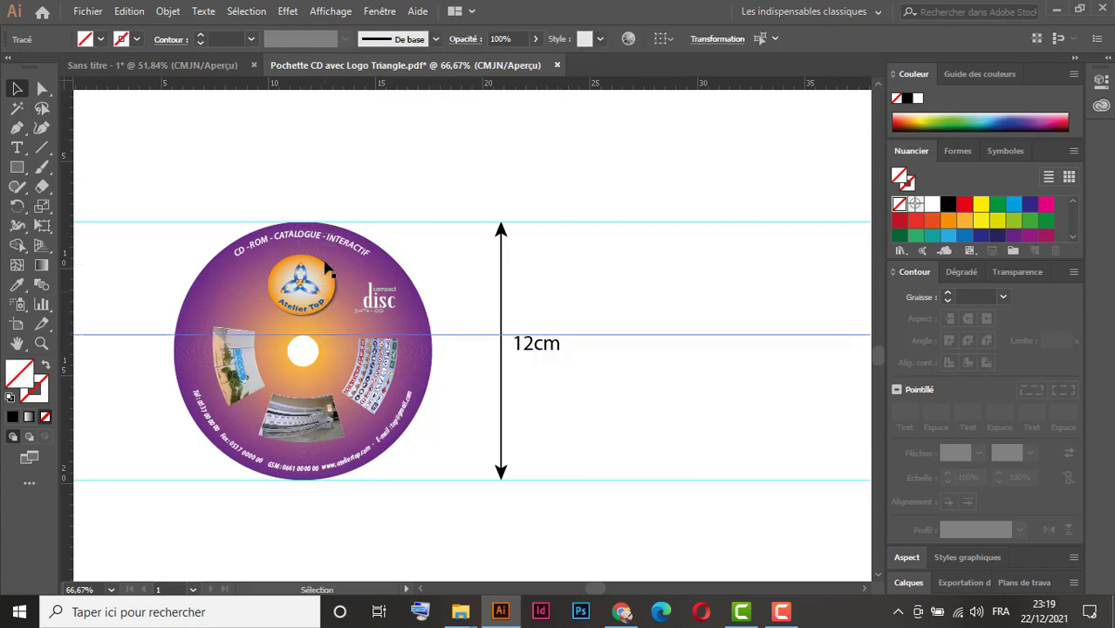
{"action": "left_click_drag", "start_coordinate": [343, 90], "coordinate": [343, 366]}
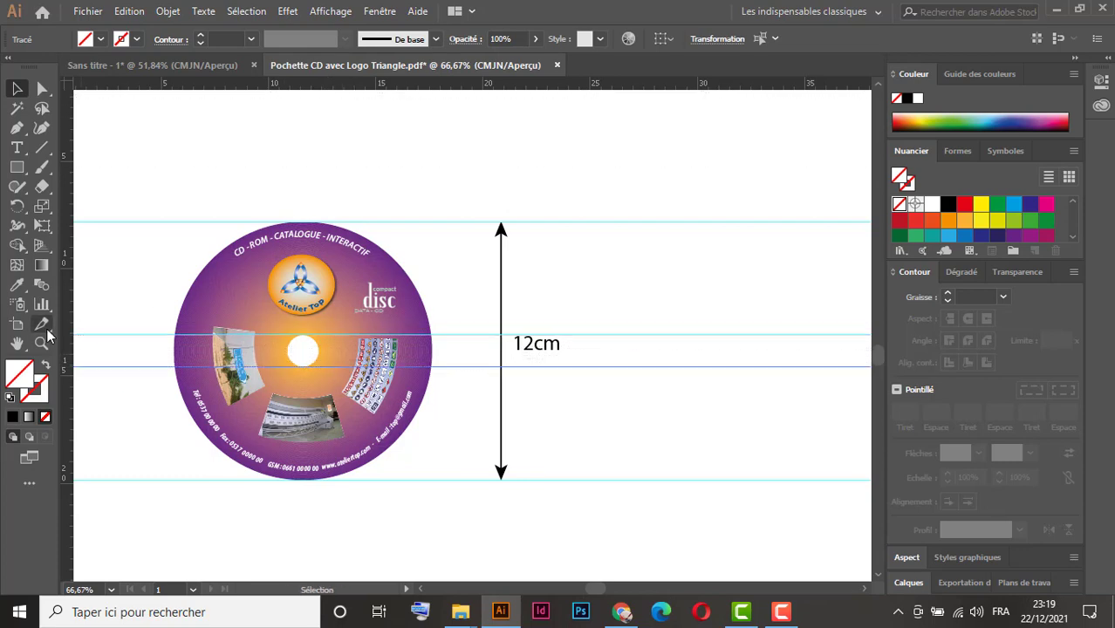
{"action": "left_click", "coordinate": [41, 148]}
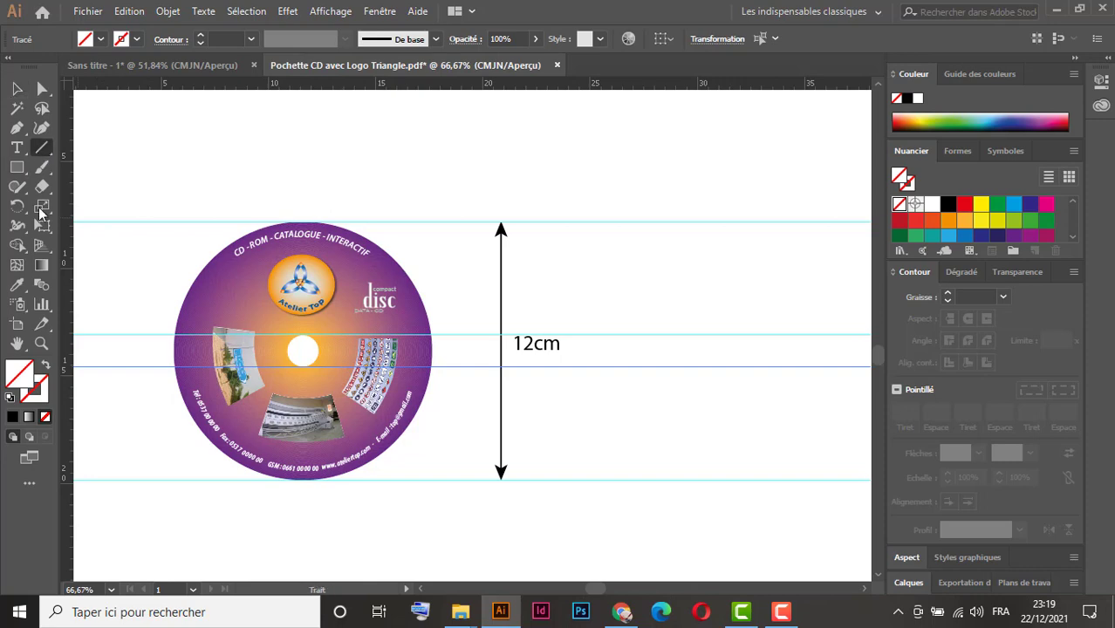
{"action": "left_click_drag", "start_coordinate": [137, 335], "coordinate": [137, 367]}
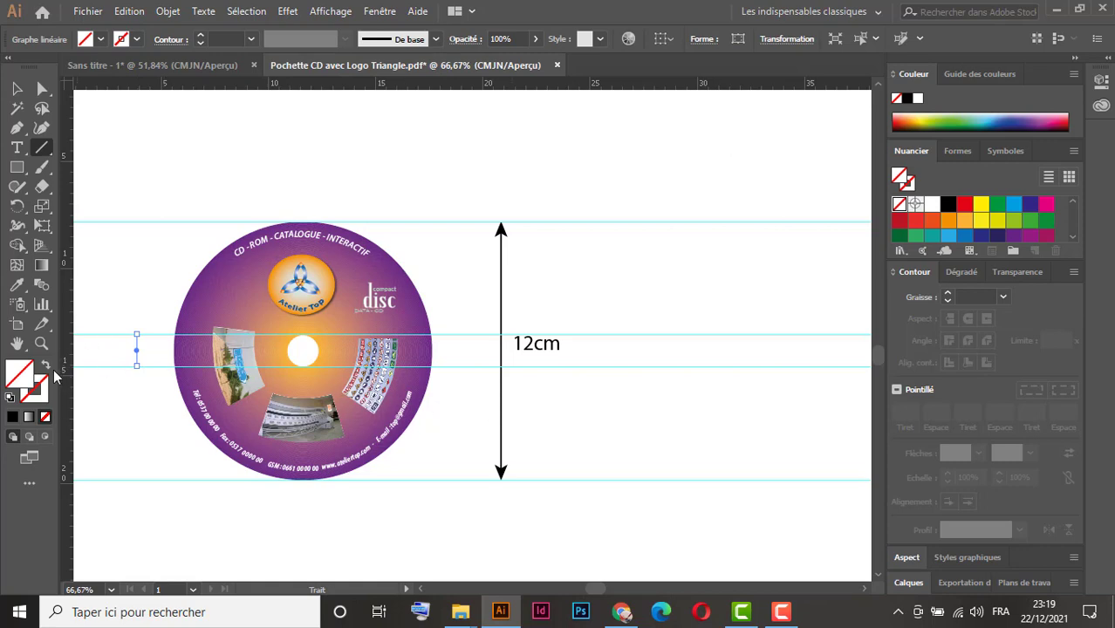
Step: Give the short vertical line a black 2 pt stroke with no fill
{"action": "left_click", "coordinate": [9, 397]}
{"action": "left_click", "coordinate": [46, 418]}
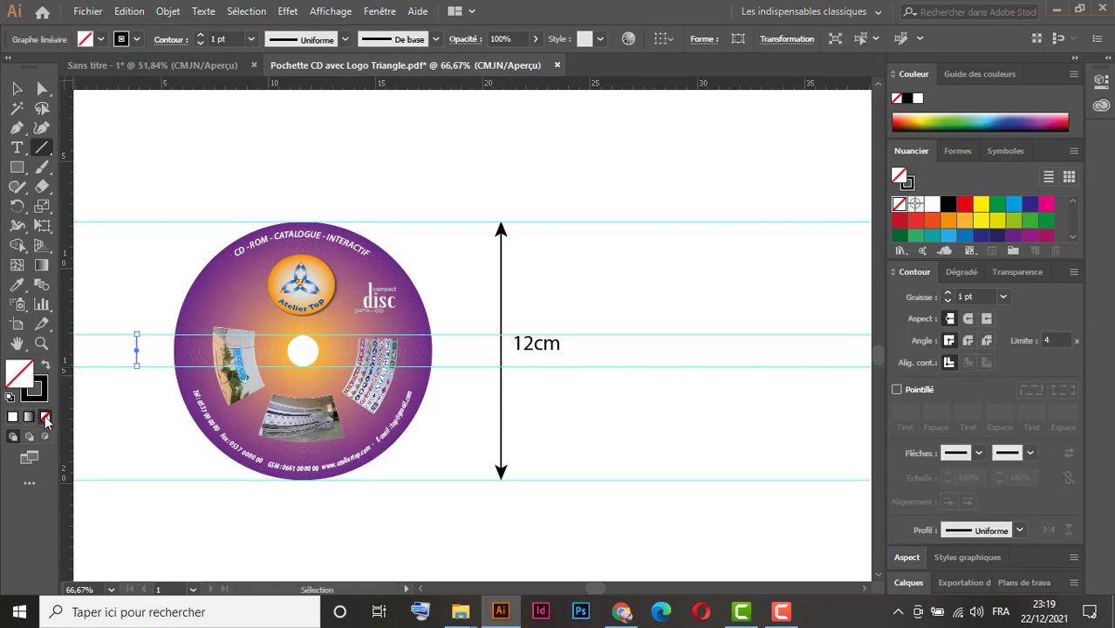
{"action": "left_click", "coordinate": [200, 35]}
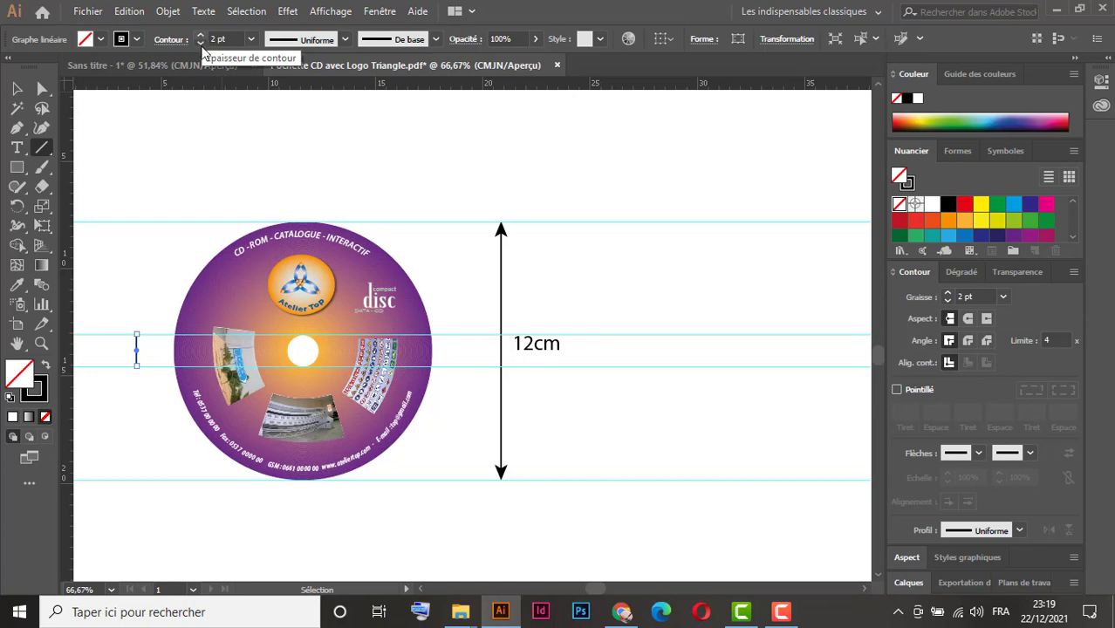
Step: Apply Flèche 4 arrowheads to both the start and the end of the short vertical line
{"action": "left_click", "coordinate": [979, 453]}
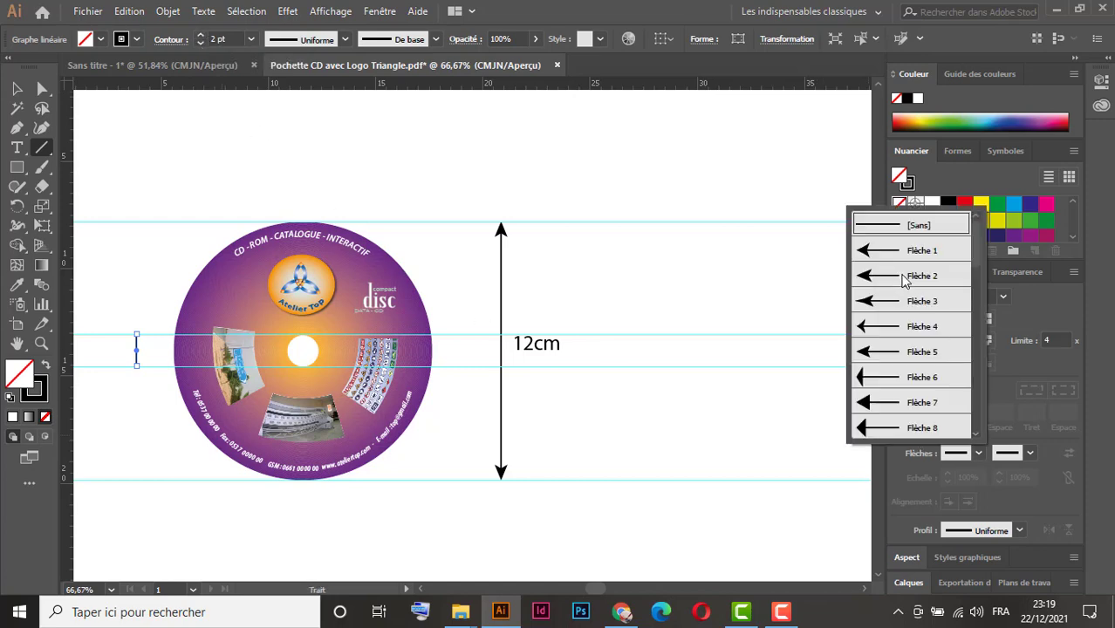
{"action": "left_click", "coordinate": [911, 282]}
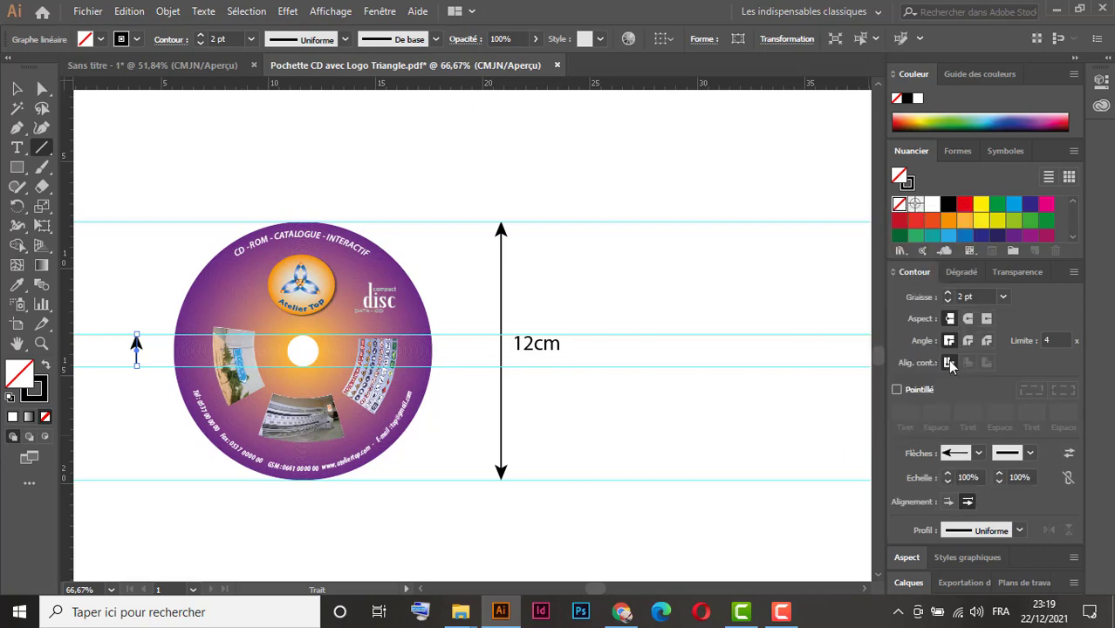
{"action": "left_click", "coordinate": [979, 453]}
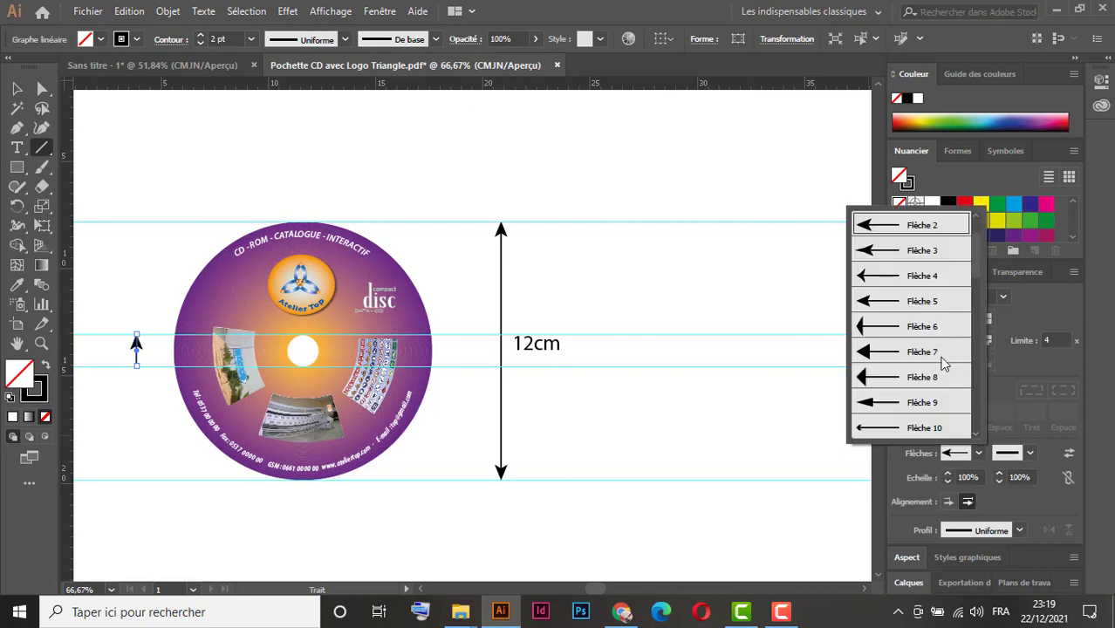
{"action": "left_click", "coordinate": [896, 277]}
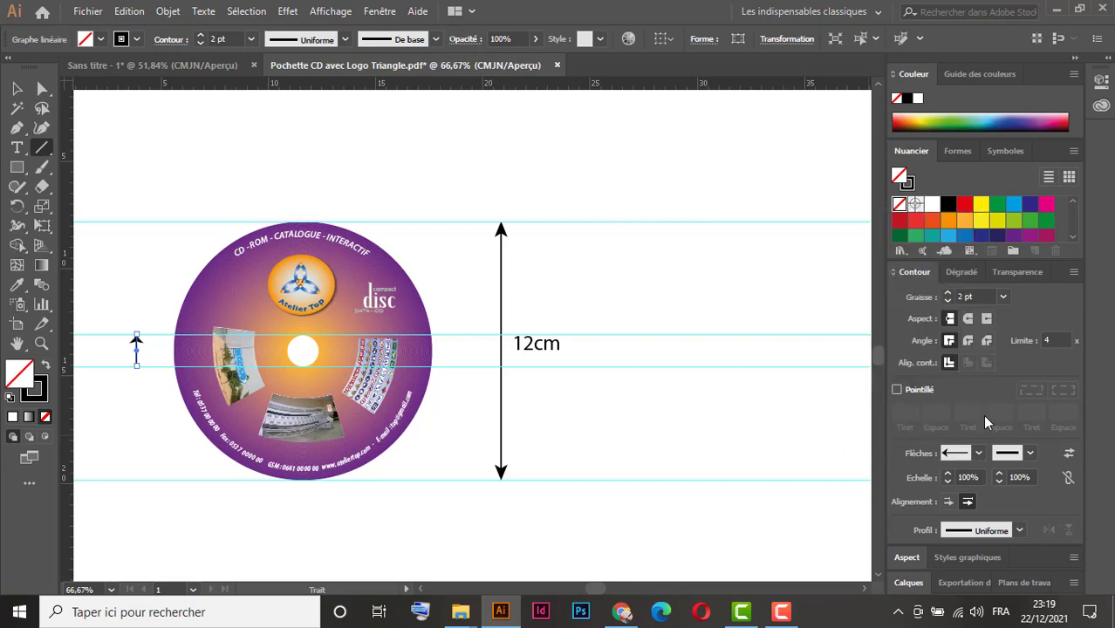
{"action": "left_click", "coordinate": [1030, 453]}
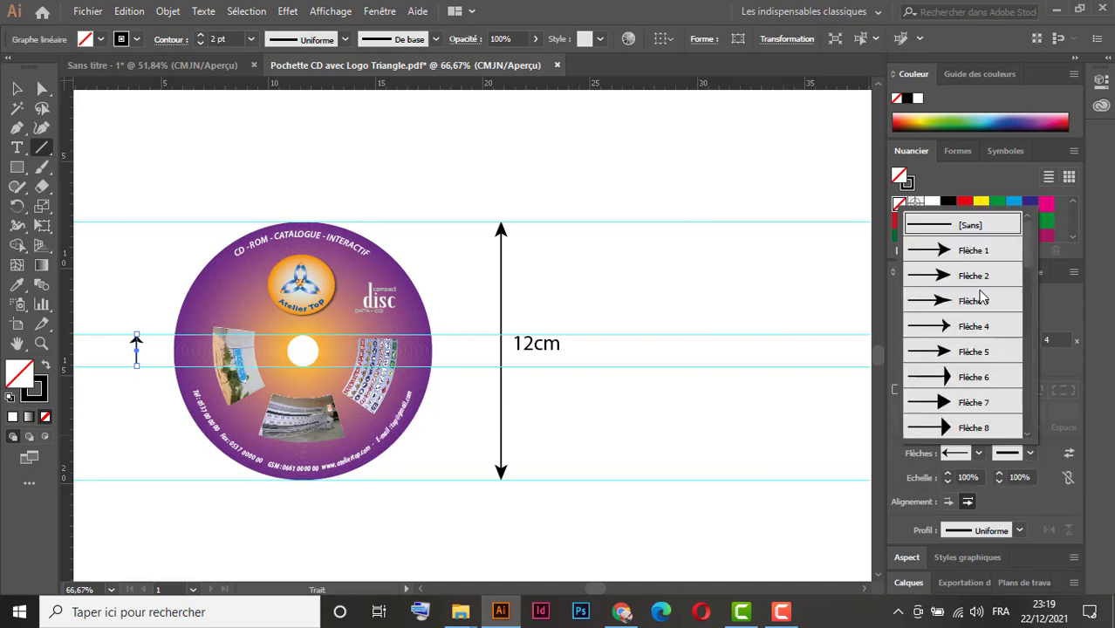
{"action": "left_click", "coordinate": [984, 324]}
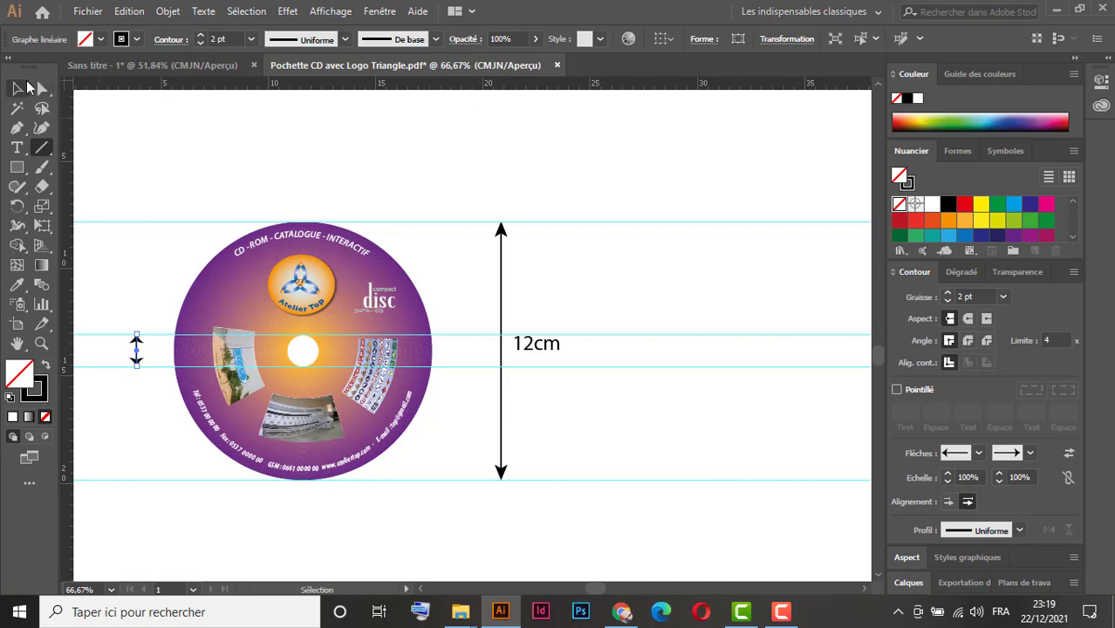
Step: Duplicate the "12cm" label to the outer side of the short double arrow, at the centre hole's height
{"action": "left_click", "coordinate": [15, 89]}
{"action": "left_click", "coordinate": [539, 351]}
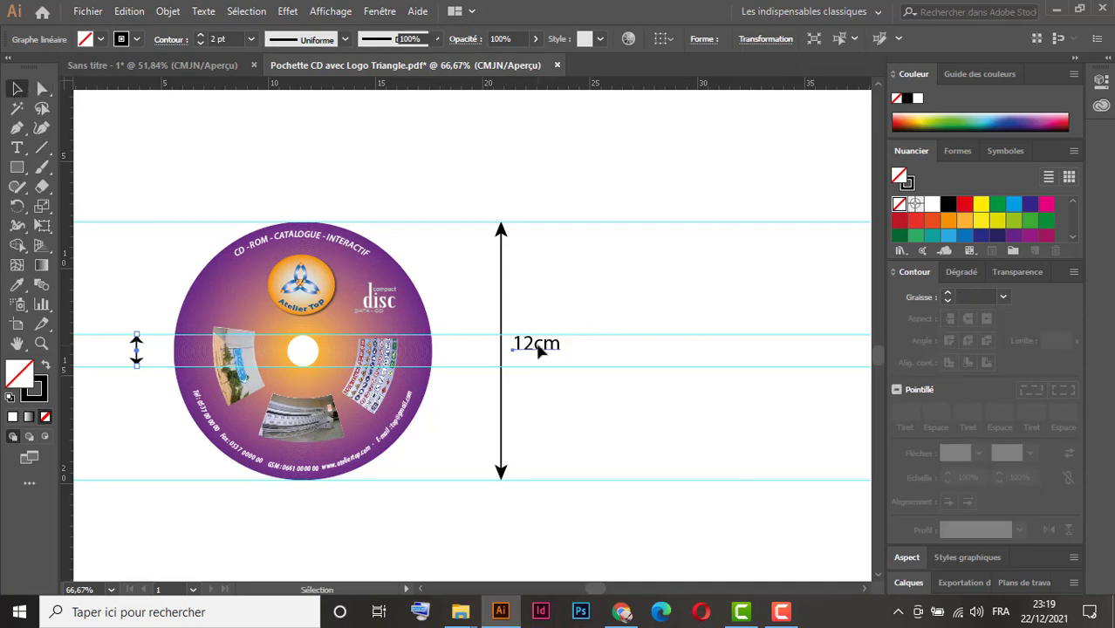
{"action": "left_click_drag", "start_coordinate": [538, 358], "coordinate": [99, 363]}
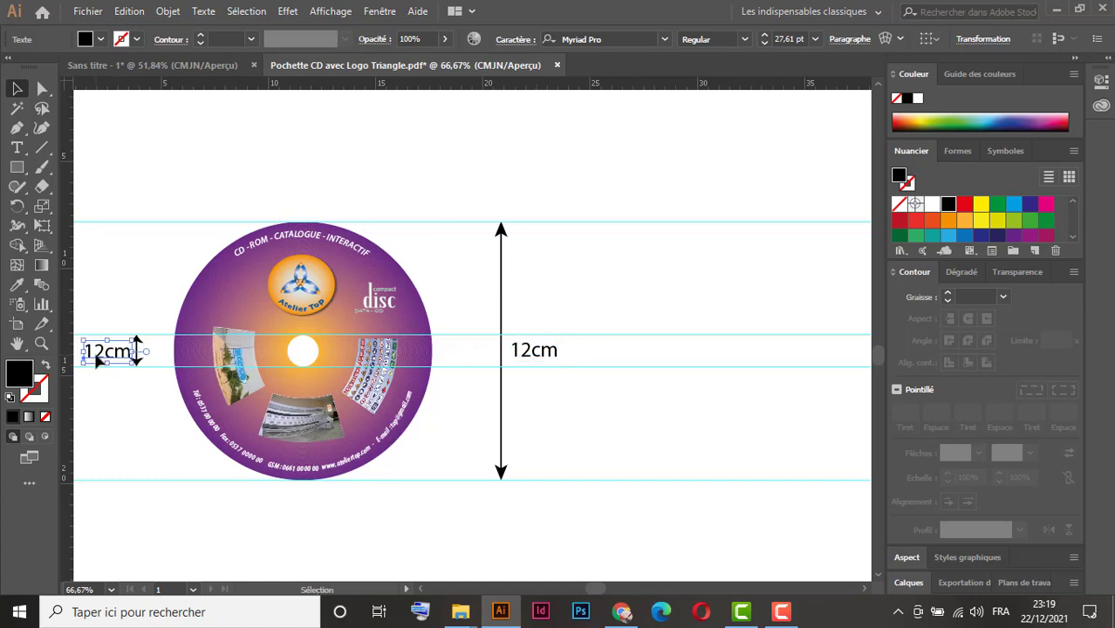
Step: Change the copied label's text to "1.5cm" and shift it slightly away from the short double arrow
{"action": "double_click", "coordinate": [98, 363]}
{"action": "type", "text": "."}
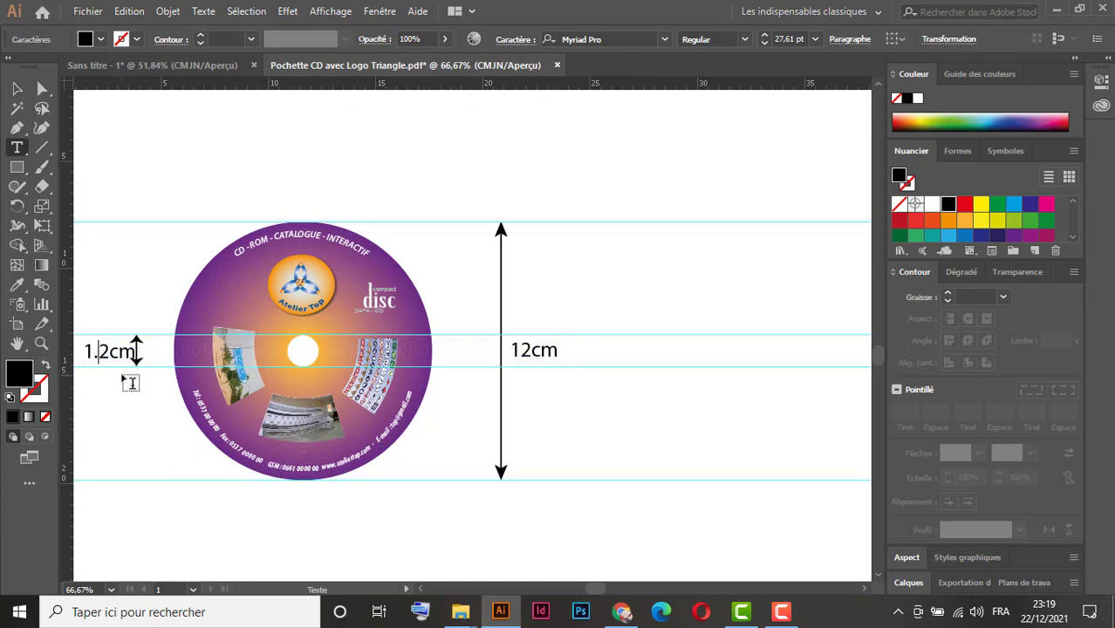
{"action": "key", "text": "Delete"}
{"action": "type", "text": "5"}
{"action": "key", "text": "Escape"}
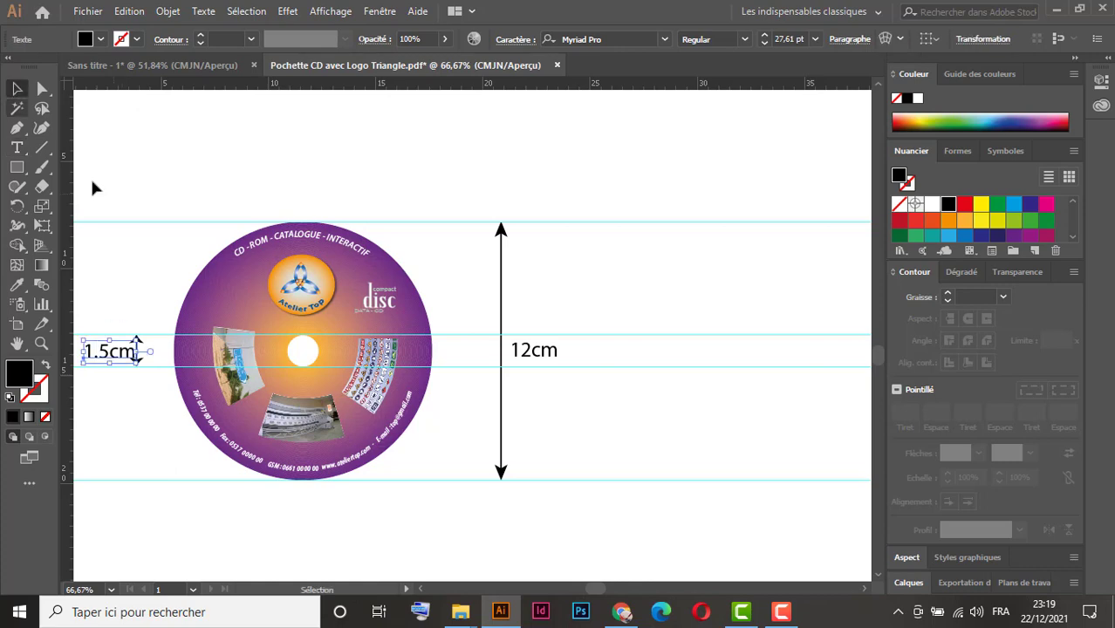
{"action": "scroll", "coordinate": [229, 186], "scroll_direction": "left", "scroll_amount": 3}
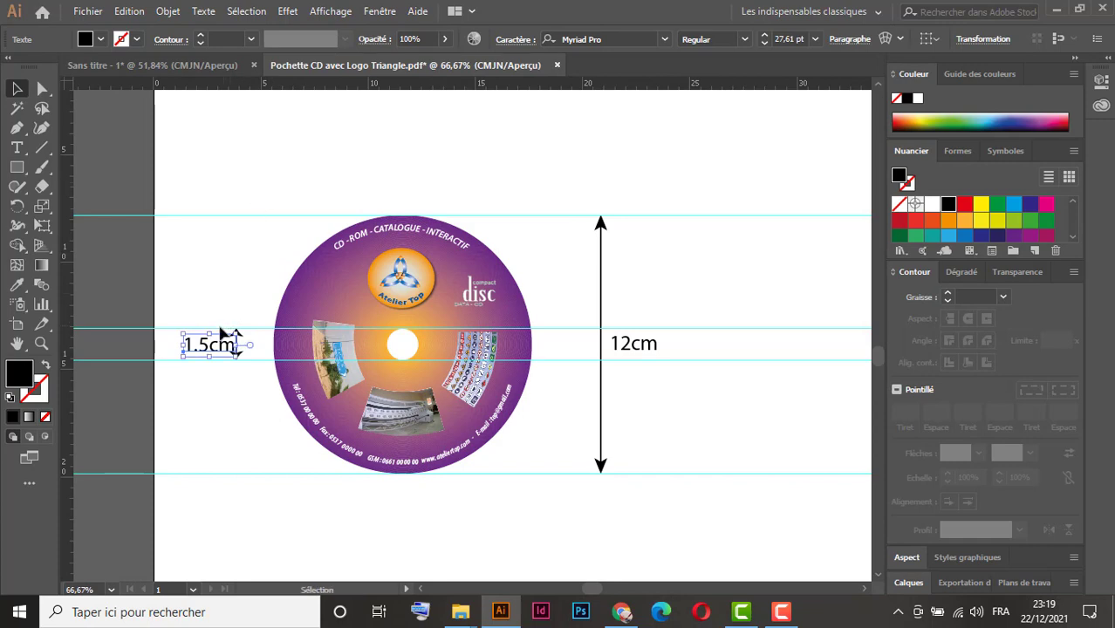
{"action": "left_click_drag", "start_coordinate": [201, 347], "coordinate": [193, 348]}
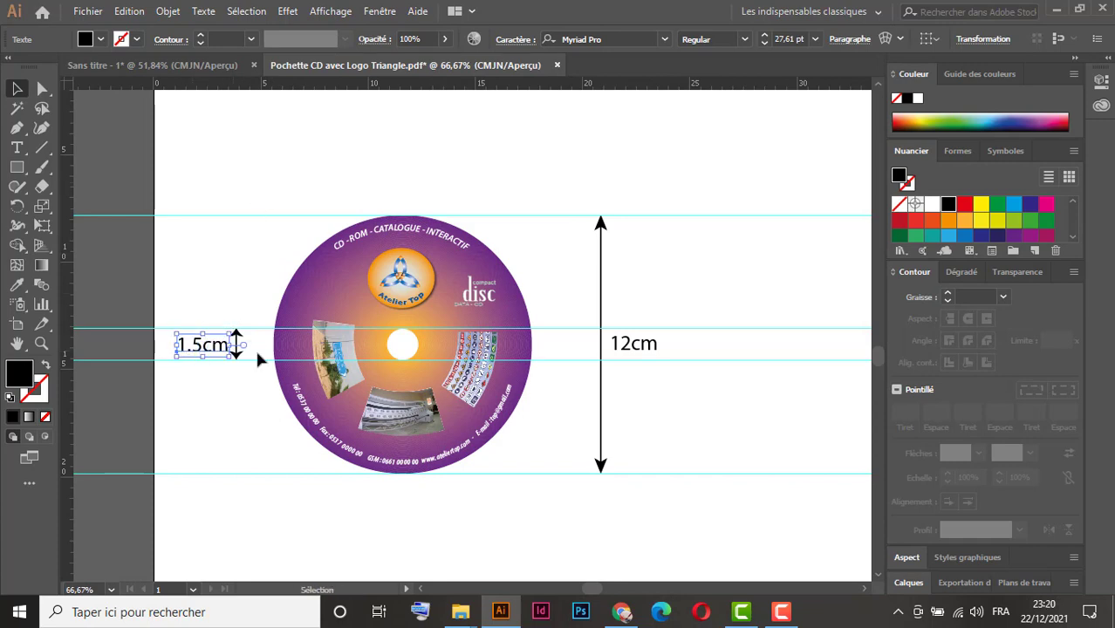
Step: Lock the guides so they are no longer caught when selecting the artwork
{"action": "left_click_drag", "start_coordinate": [665, 242], "coordinate": [551, 496]}
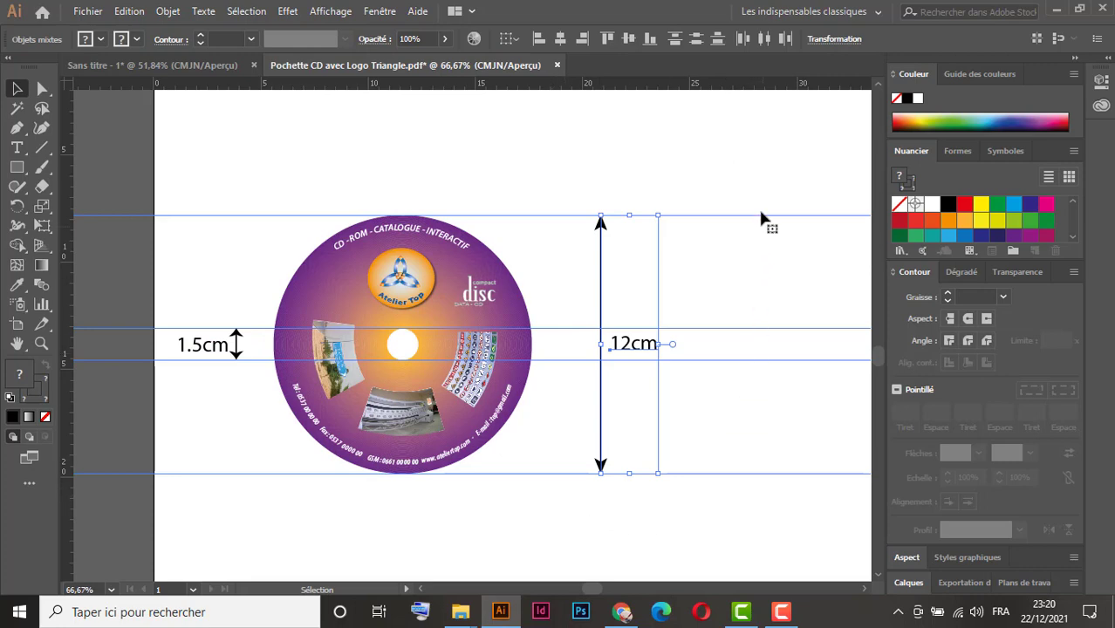
{"action": "left_click_drag", "start_coordinate": [704, 168], "coordinate": [764, 520]}
{"action": "right_click", "coordinate": [757, 327]}
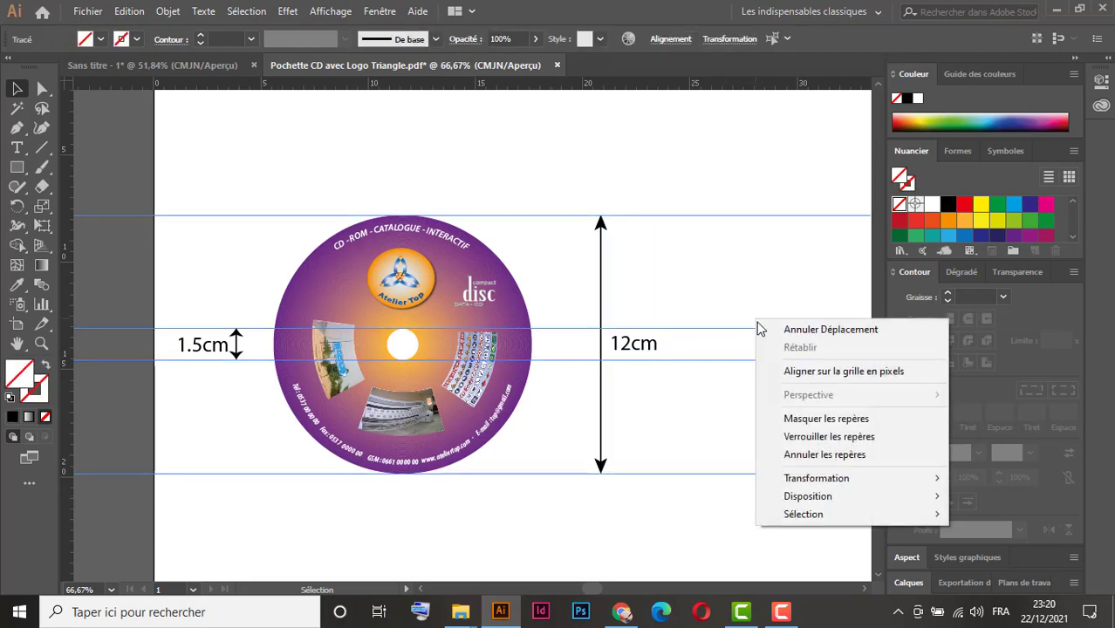
{"action": "left_click", "coordinate": [797, 433]}
Step: Move the tall double arrow together with its "12cm" label horizontally until they sit close to the disc's edge
{"action": "left_click_drag", "start_coordinate": [698, 181], "coordinate": [567, 507]}
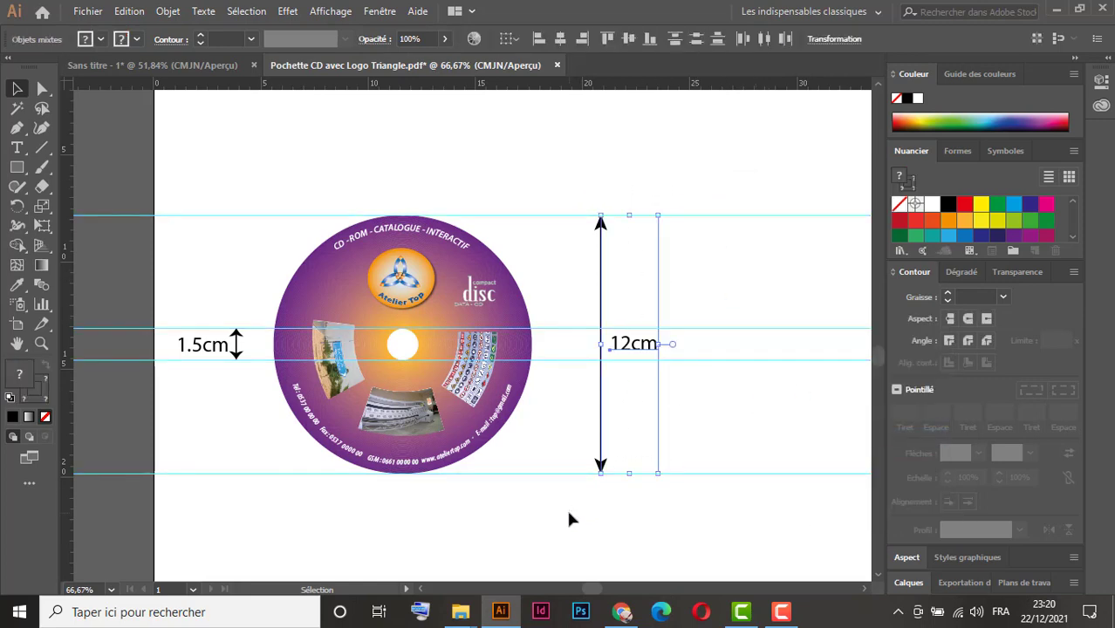
{"action": "key", "text": "Left"}
{"action": "key", "text": "Left"}
{"action": "key", "text": "Left"}
{"action": "key", "text": "Left"}
{"action": "key", "text": "Left"}
{"action": "key", "text": "Left"}
{"action": "key", "text": "Left"}
{"action": "key", "text": "Left"}
{"action": "key", "text": "Left"}
{"action": "key", "text": "Left"}
{"action": "key", "text": "Left"}
{"action": "key", "text": "Left"}
{"action": "key", "text": "Left"}
{"action": "key", "text": "Left"}
{"action": "key", "text": "Left"}
{"action": "key", "text": "Left"}
{"action": "key", "text": "Left"}
{"action": "key", "text": "Left"}
{"action": "key", "text": "Left"}
{"action": "key", "text": "Left"}
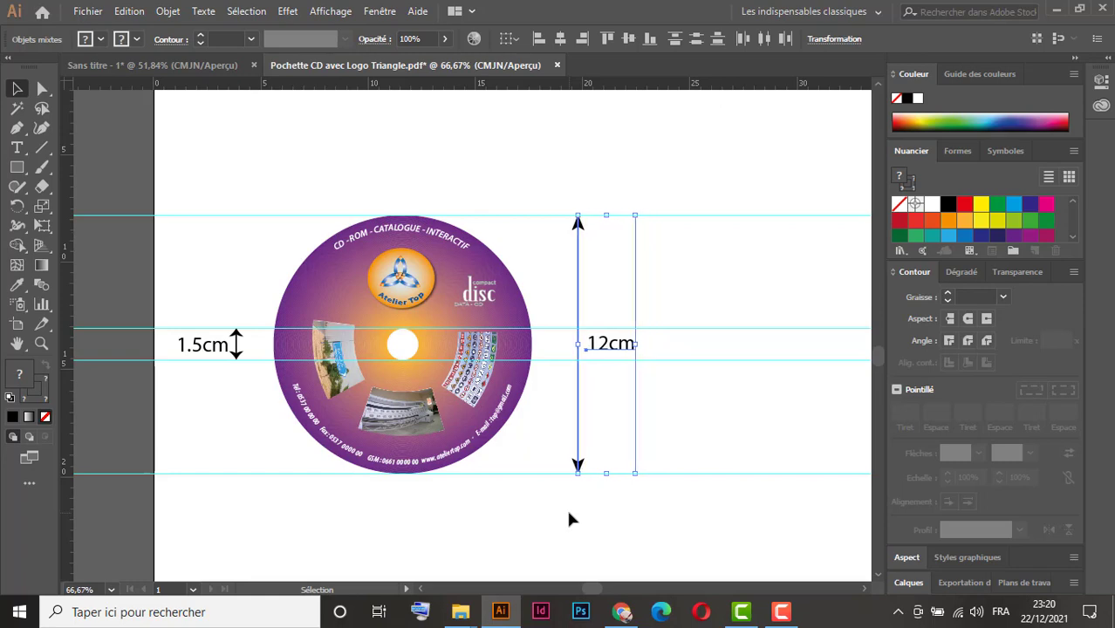
{"action": "key", "text": "Left"}
{"action": "key", "text": "Left"}
{"action": "key", "text": "Left"}
{"action": "key", "text": "Left"}
{"action": "key", "text": "Left"}
{"action": "key", "text": "Left"}
{"action": "key", "text": "Left"}
{"action": "key", "text": "Left"}
{"action": "key", "text": "Left"}
{"action": "key", "text": "Left"}
{"action": "key", "text": "Left"}
{"action": "key", "text": "Left"}
{"action": "key", "text": "Left"}
{"action": "key", "text": "Left"}
{"action": "key", "text": "Left"}
{"action": "key", "text": "Left"}
{"action": "key", "text": "Left"}
{"action": "key", "text": "Left"}
{"action": "key", "text": "Left"}
{"action": "key", "text": "Left"}
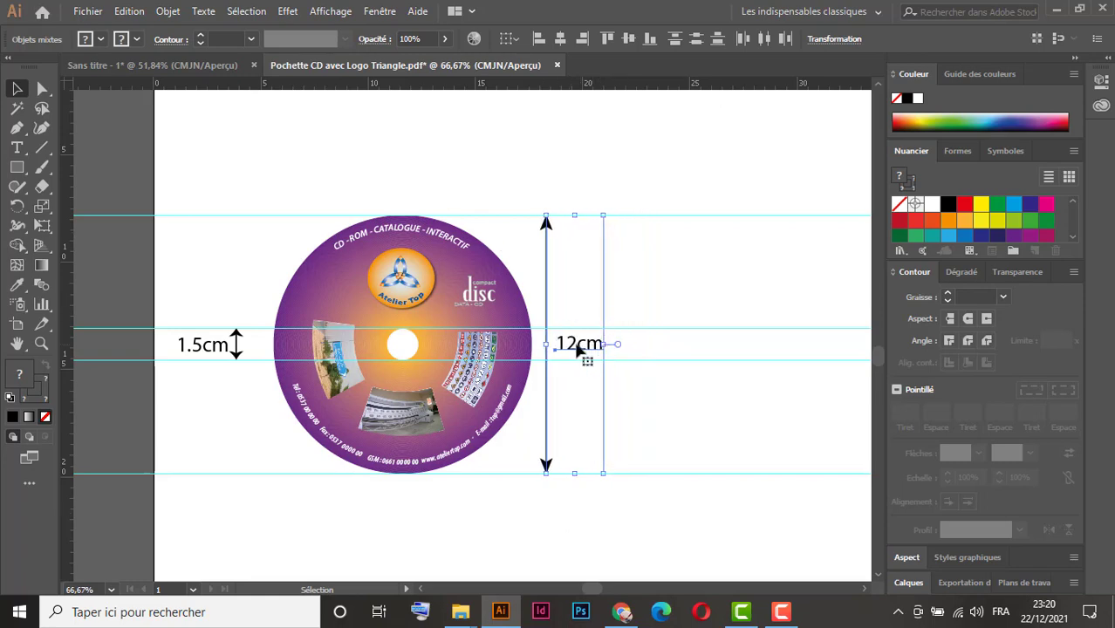
{"action": "left_click", "coordinate": [329, 194]}
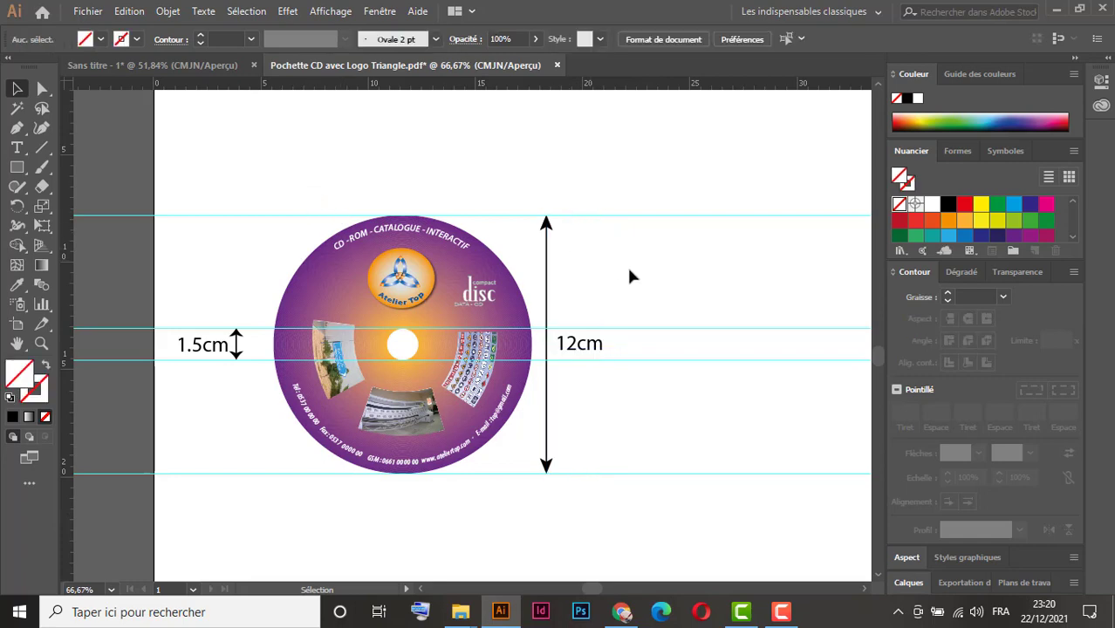
Step: Create a 12 cm by 12 cm circle with the Ellipse tool in the empty area beside the disc
{"action": "left_click_drag", "start_coordinate": [763, 313], "coordinate": [628, 318]}
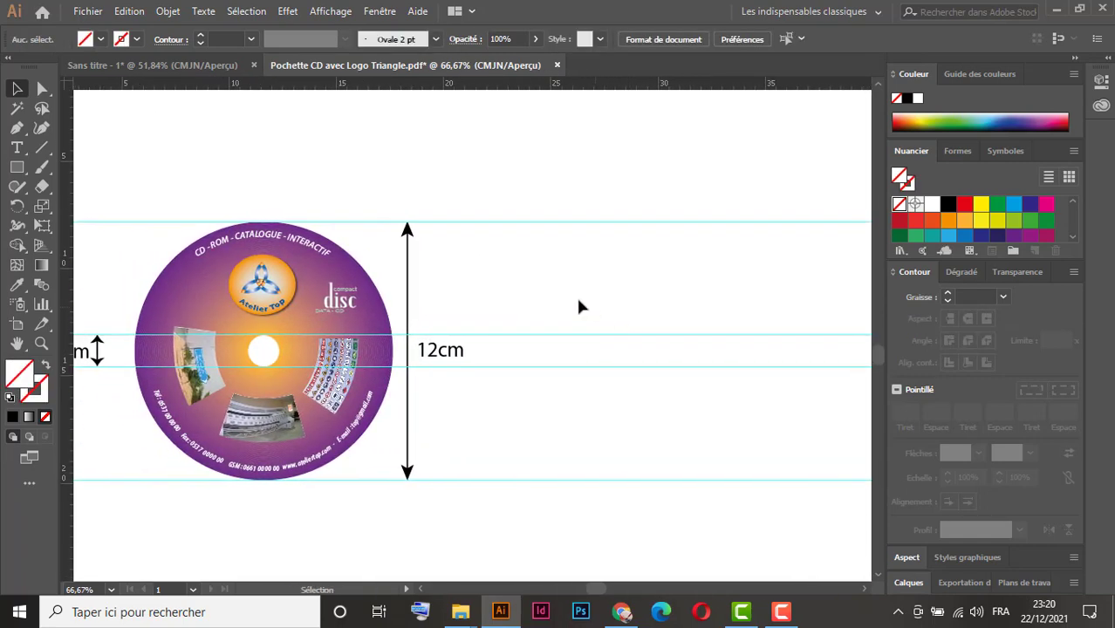
{"action": "left_click_drag", "start_coordinate": [17, 167], "coordinate": [73, 204]}
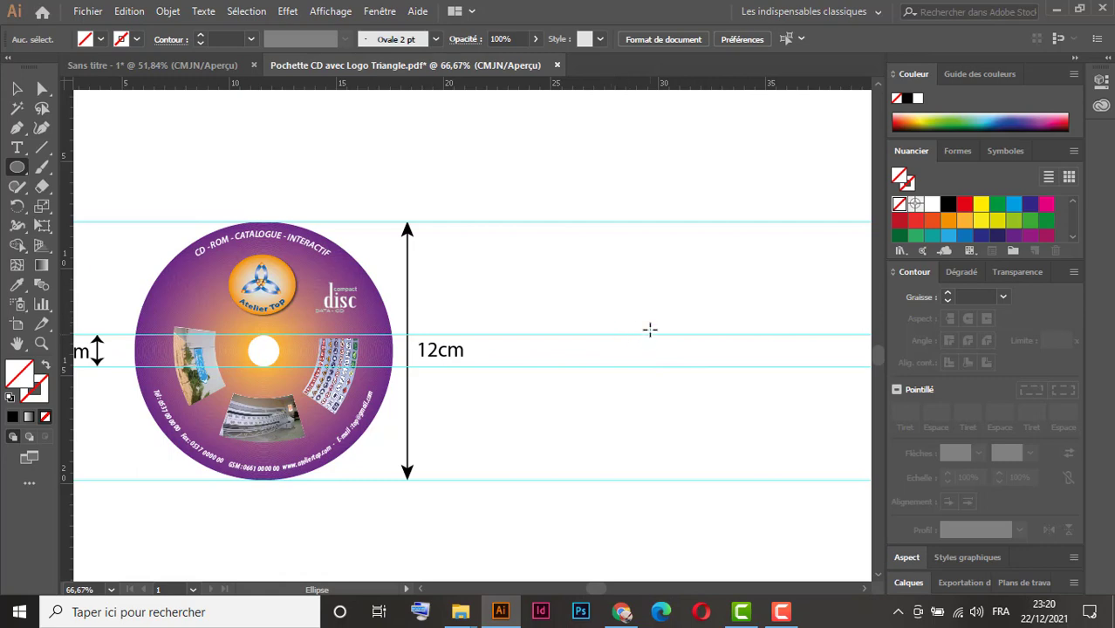
{"action": "left_click", "coordinate": [649, 327]}
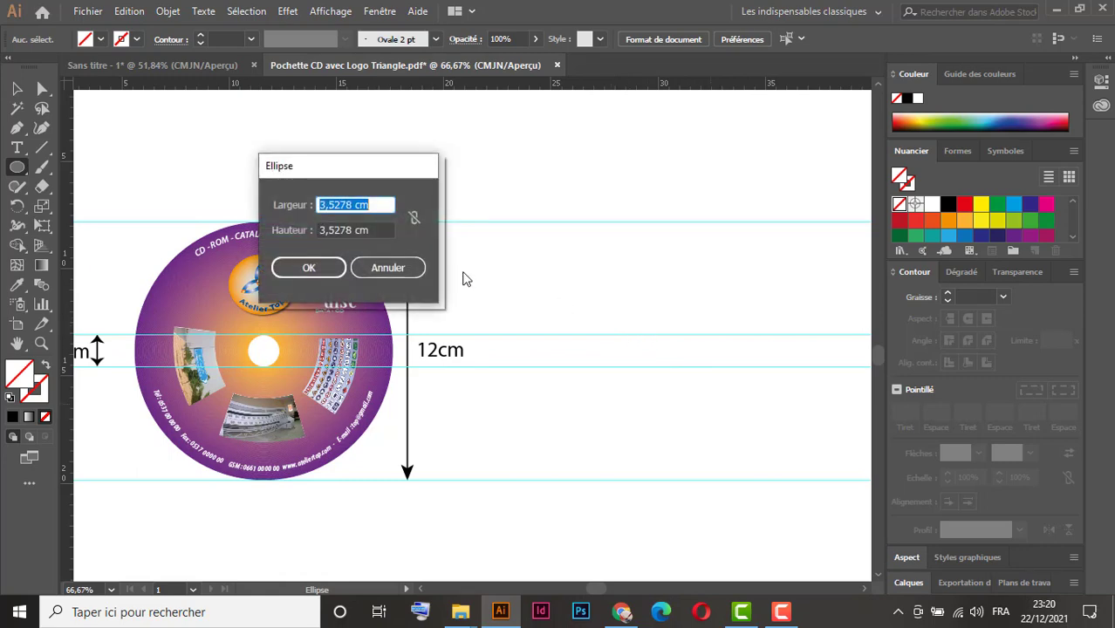
{"action": "type", "text": "12"}
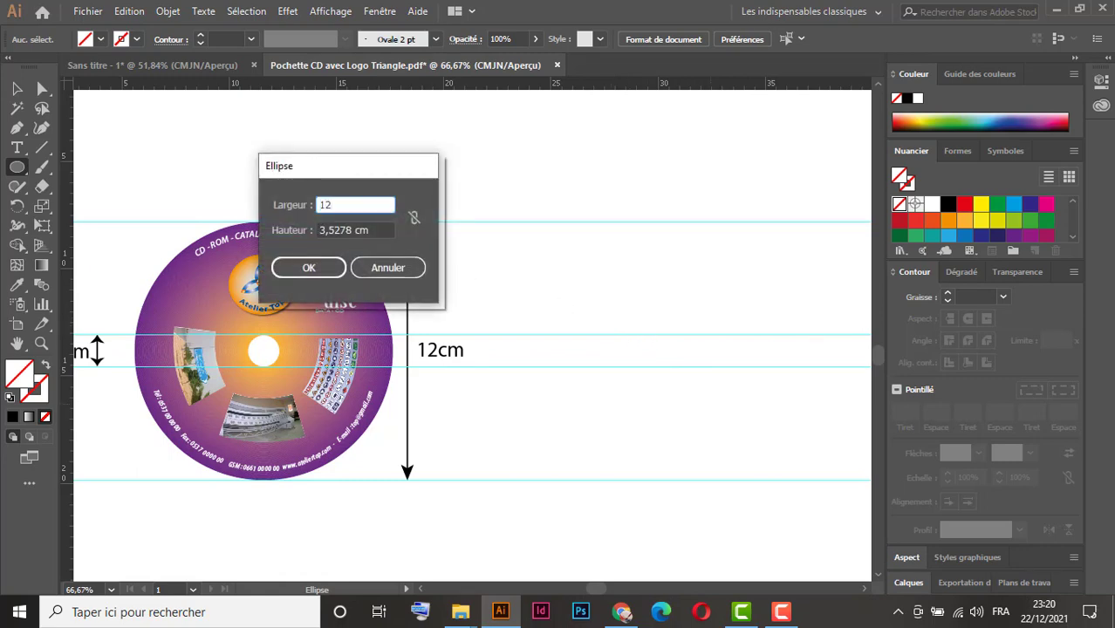
{"action": "key", "text": "Tab"}
{"action": "type", "text": "12"}
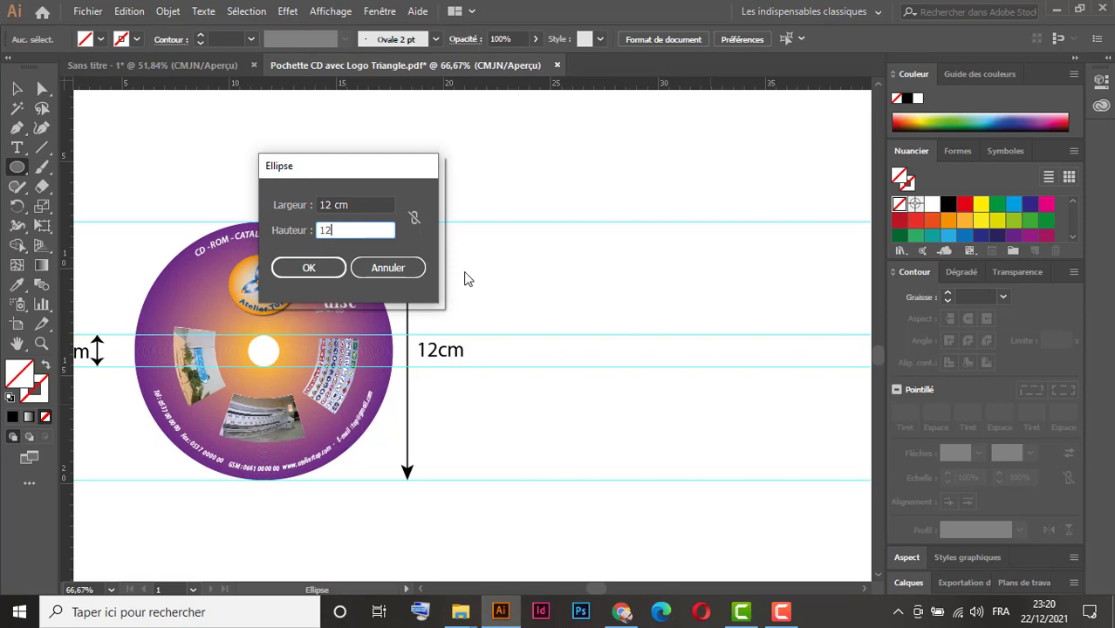
{"action": "left_click", "coordinate": [330, 265]}
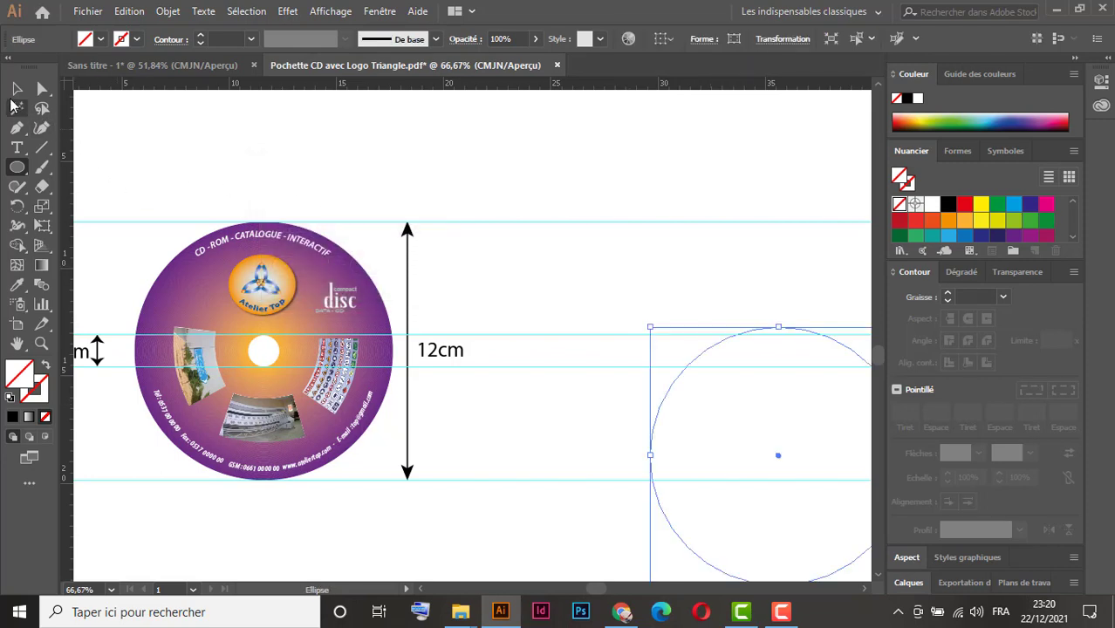
Step: Apply the default white fill and black 1 pt stroke to the large circle and place it between the outer guides beside the "12cm" label
{"action": "left_click", "coordinate": [17, 89]}
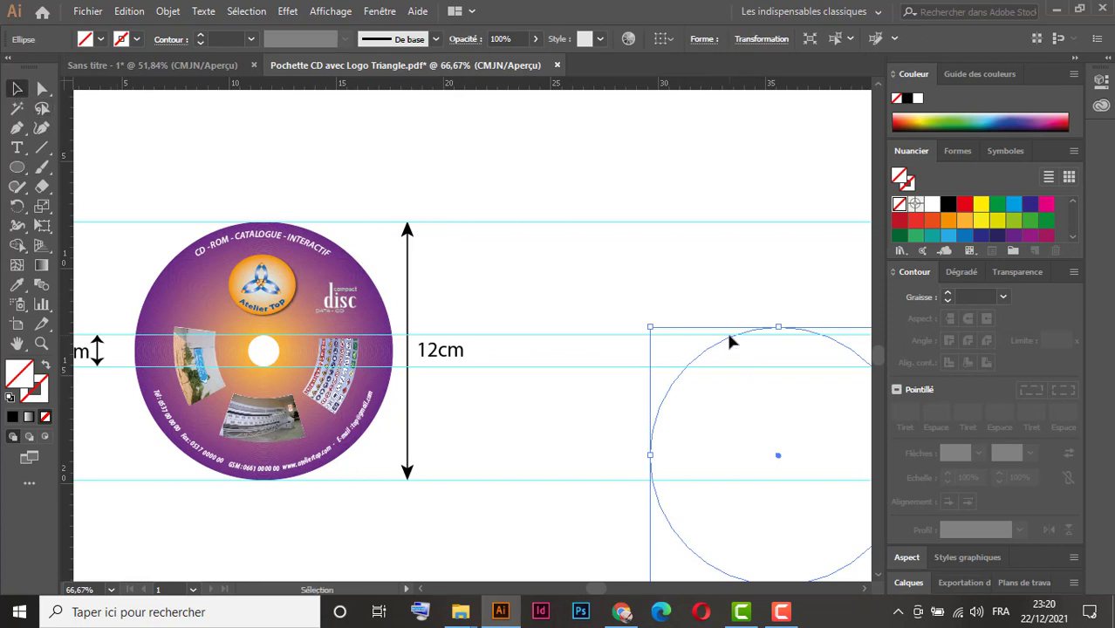
{"action": "mouse_move", "coordinate": [730, 336]}
{"action": "left_mouse_down"}
{"action": "mouse_move", "coordinate": [672, 254]}
{"action": "mouse_move", "coordinate": [746, 337]}
{"action": "left_mouse_up"}
{"action": "left_click_drag", "start_coordinate": [682, 281], "coordinate": [769, 379]}
{"action": "left_click", "coordinate": [9, 398]}
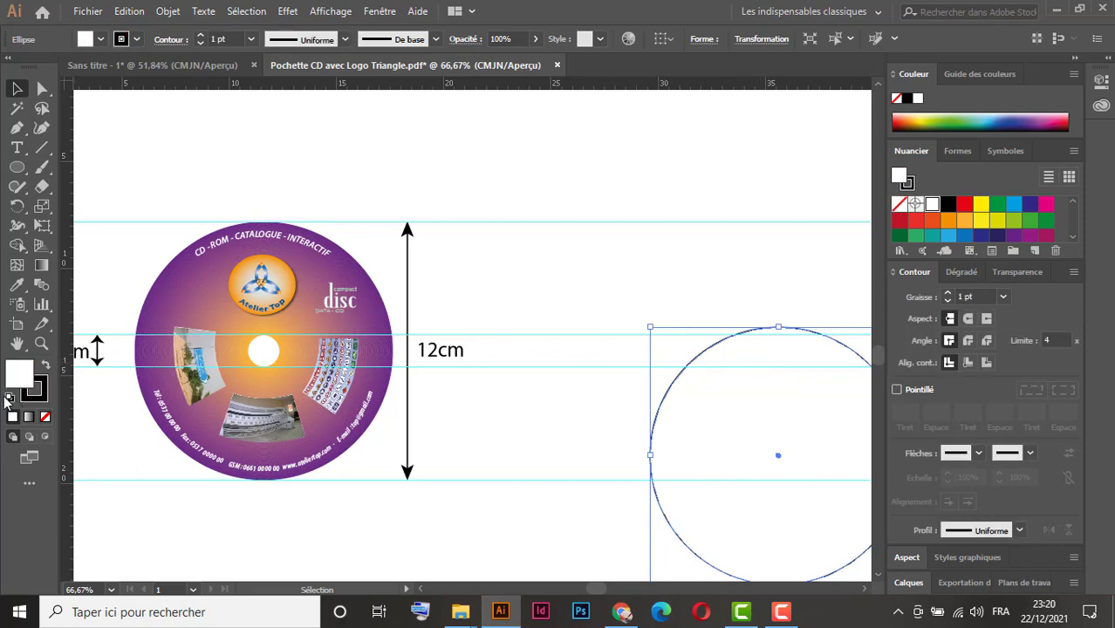
{"action": "mouse_move", "coordinate": [686, 445]}
{"action": "left_mouse_down"}
{"action": "mouse_move", "coordinate": [668, 368]}
{"action": "mouse_move", "coordinate": [602, 323]}
{"action": "left_mouse_up"}
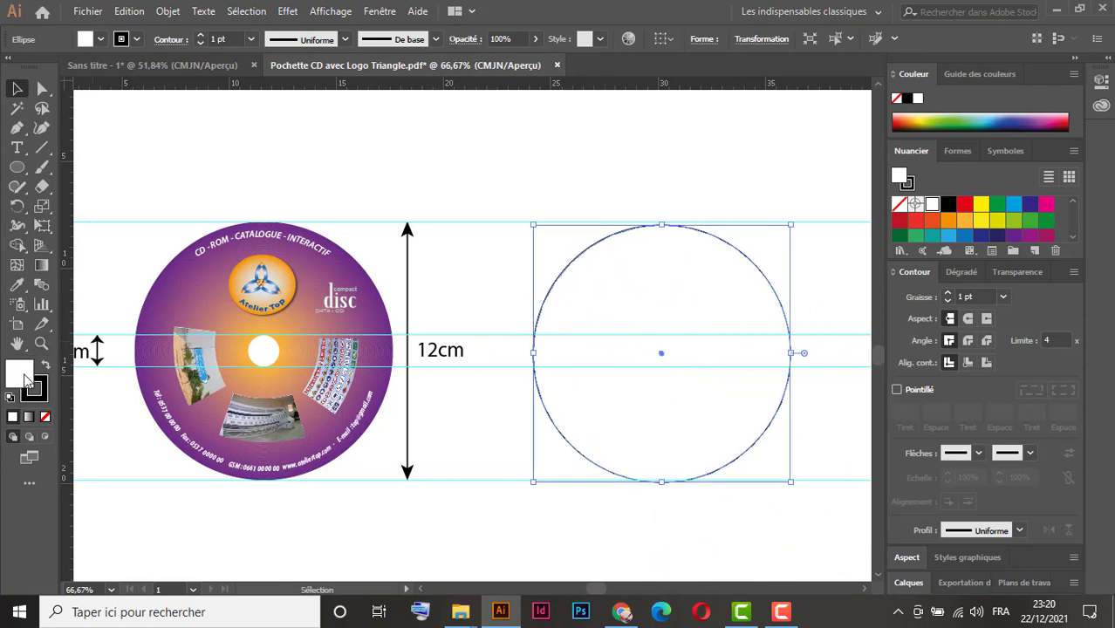
Step: Remove the large circle's fill and colour its stroke light blue
{"action": "left_click", "coordinate": [45, 419]}
{"action": "left_click", "coordinate": [43, 395]}
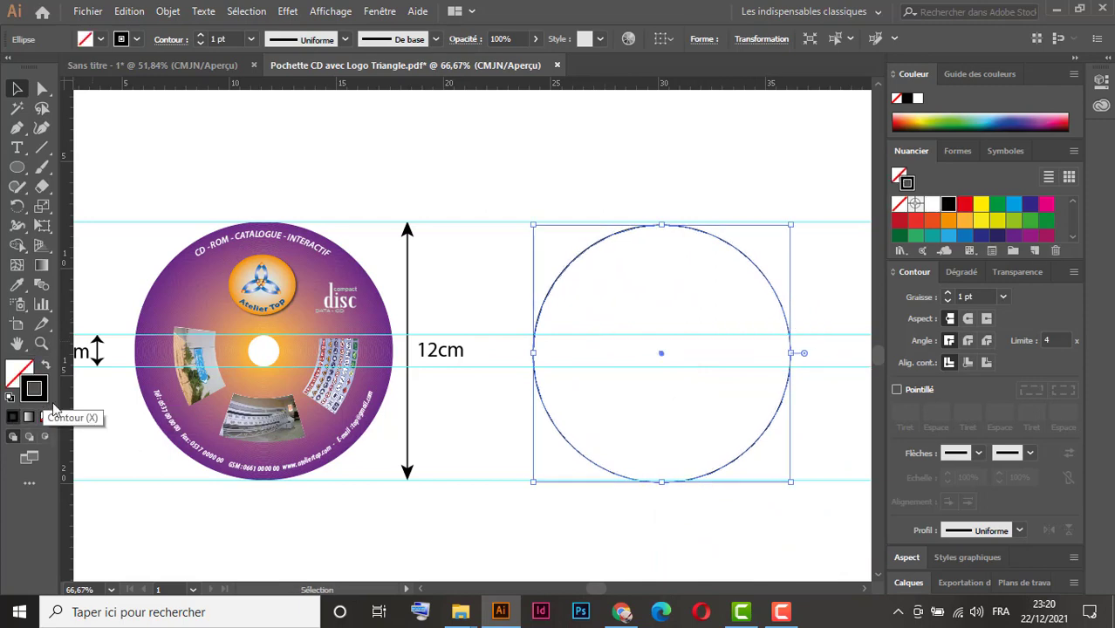
{"action": "left_click", "coordinate": [949, 237]}
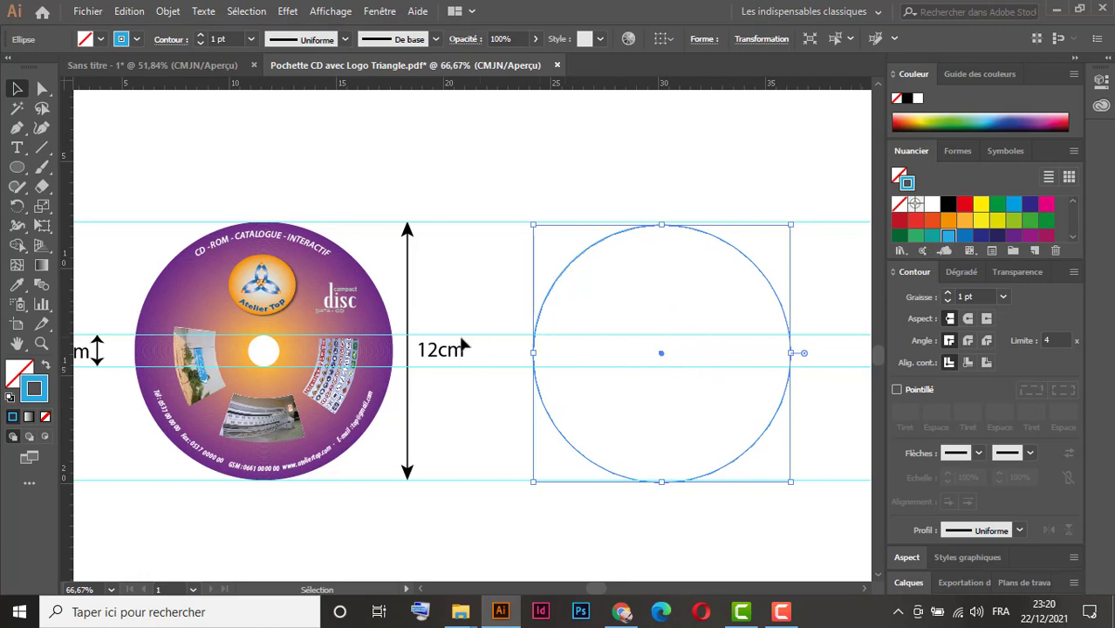
Step: Create a 1.5 cm by 1.5 cm circle just above the large circle and colour its stroke light orange
{"action": "left_click", "coordinate": [17, 168]}
{"action": "left_click", "coordinate": [623, 194]}
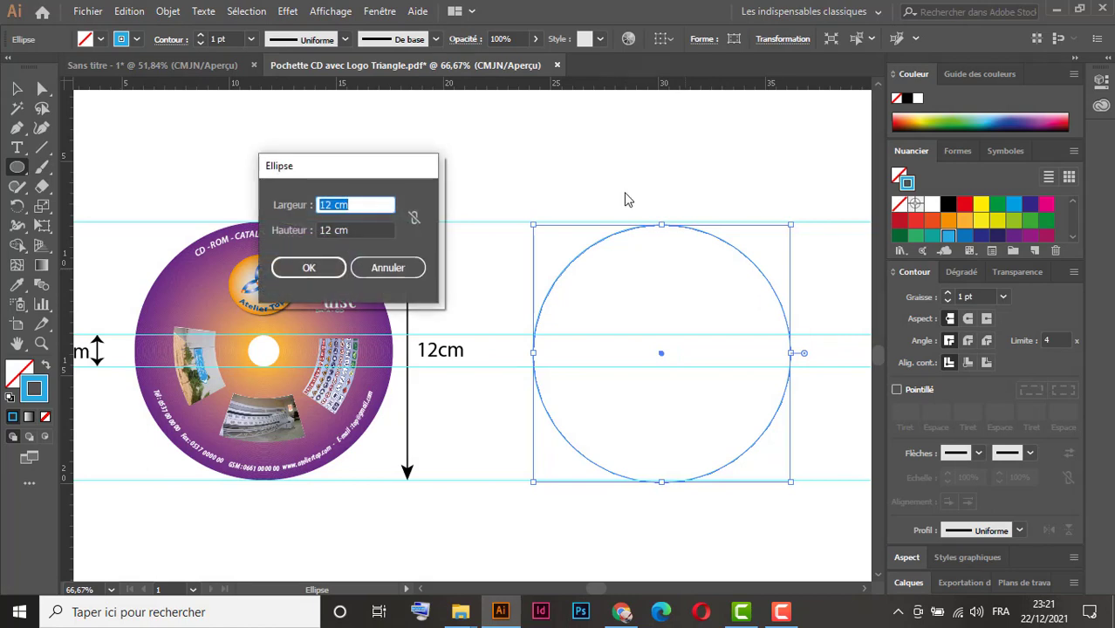
{"action": "type", "text": "1.5"}
{"action": "key", "text": "Tab"}
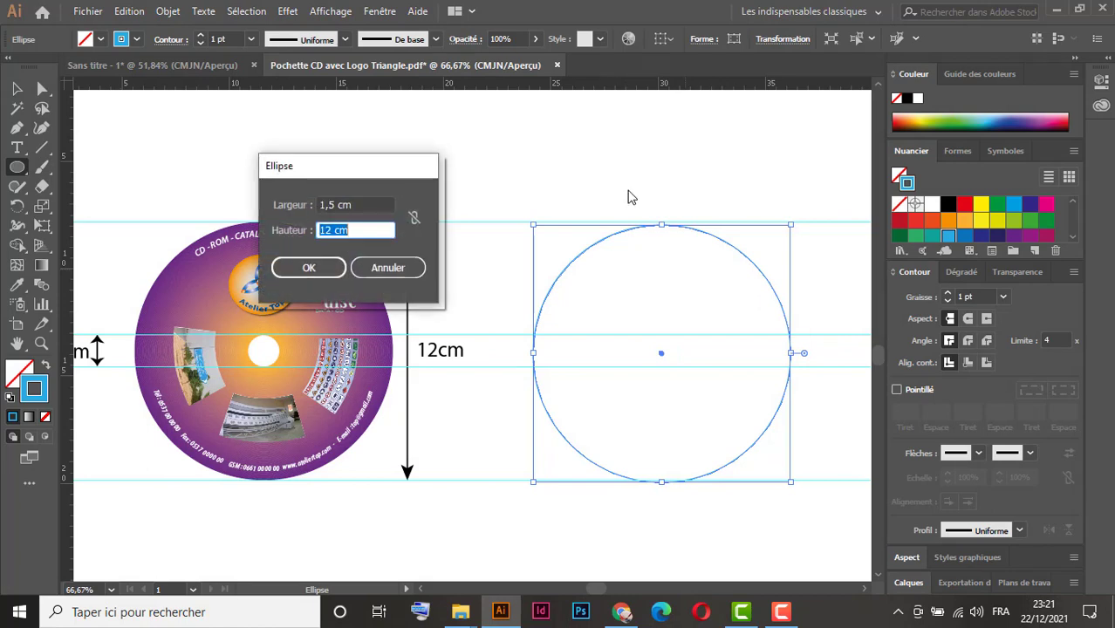
{"action": "type", "text": "1.5"}
{"action": "key", "text": "Return"}
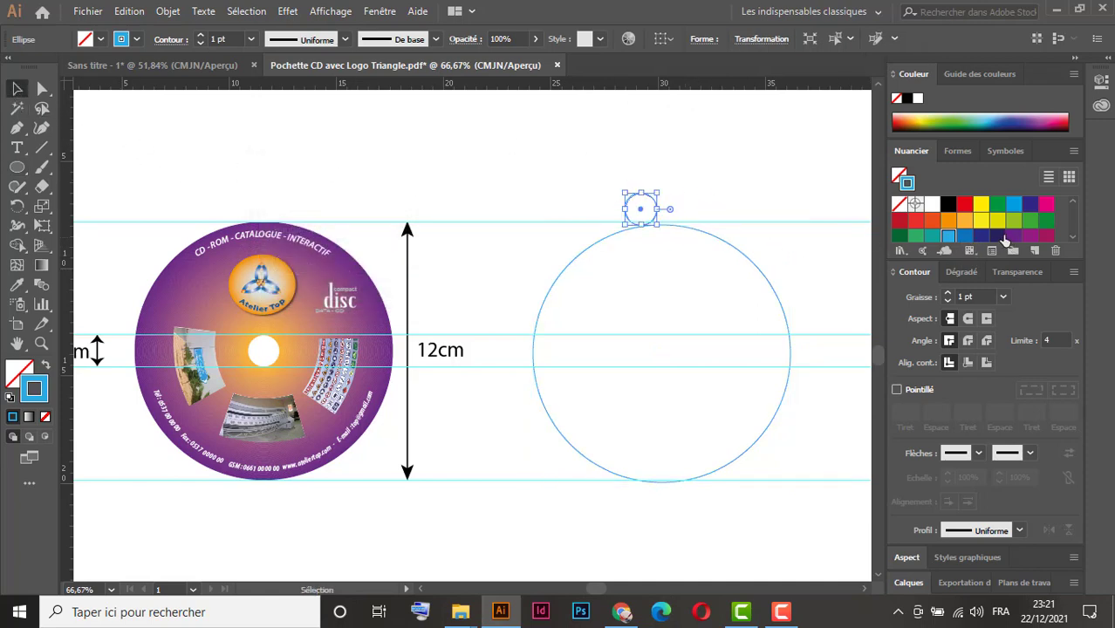
{"action": "left_click", "coordinate": [964, 221]}
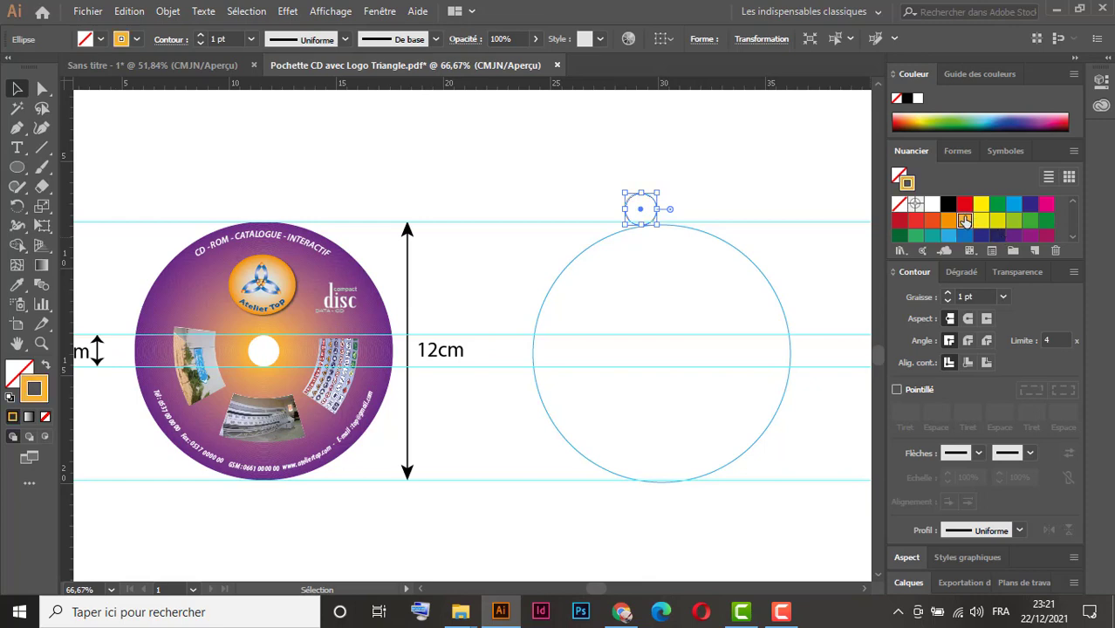
Step: Centre the small circle horizontally and vertically inside the large circle, using the large circle as the key object
{"action": "left_click_drag", "start_coordinate": [730, 154], "coordinate": [598, 304]}
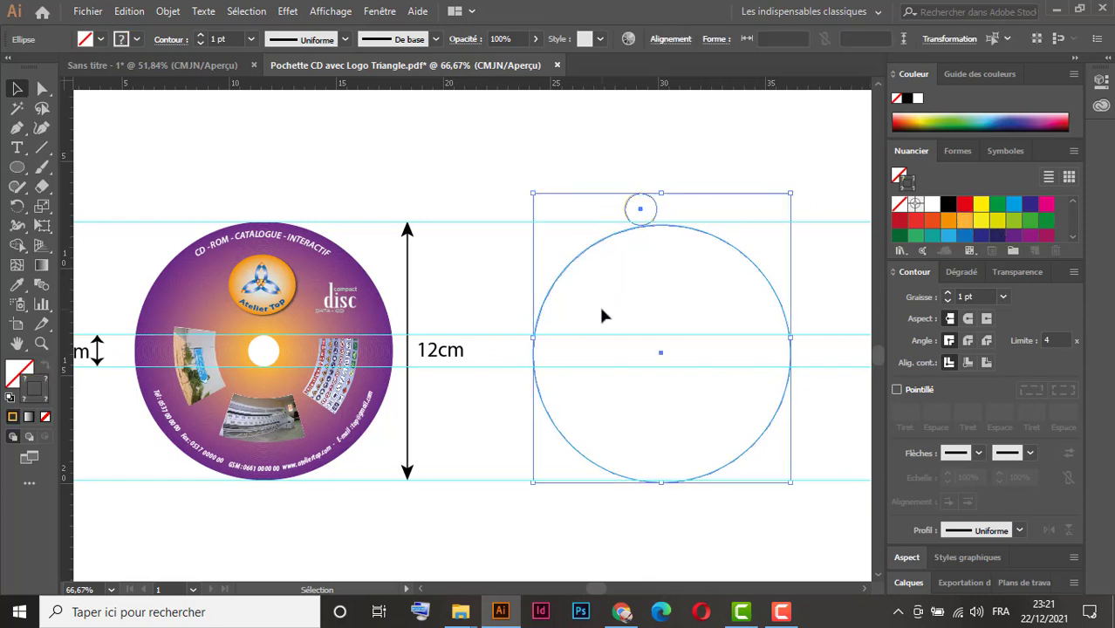
{"action": "left_click", "coordinate": [742, 252]}
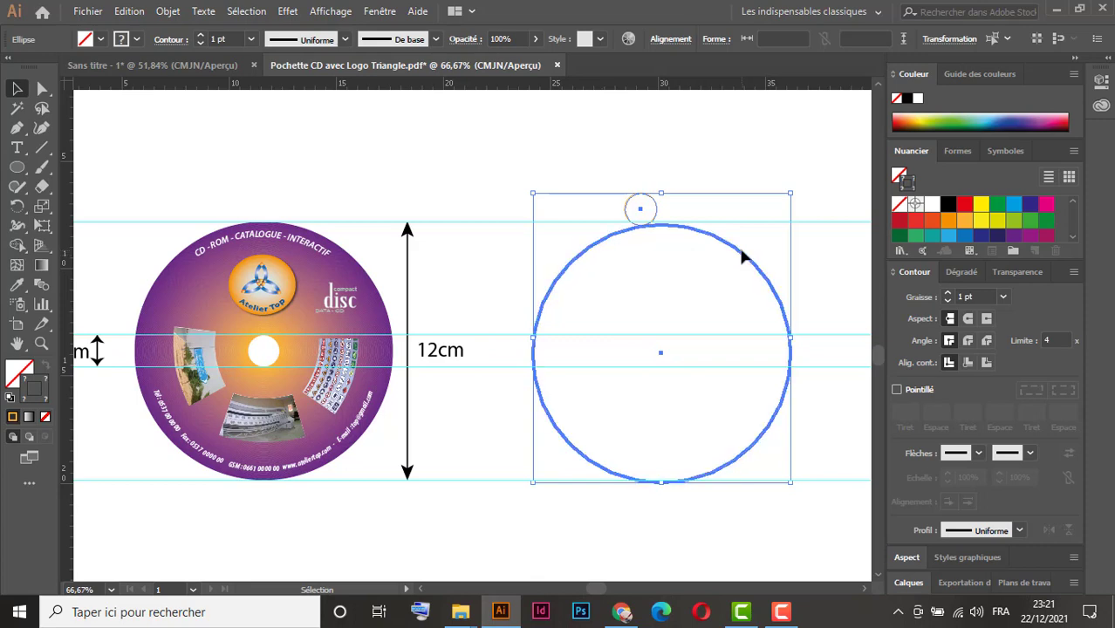
{"action": "left_click", "coordinate": [674, 40]}
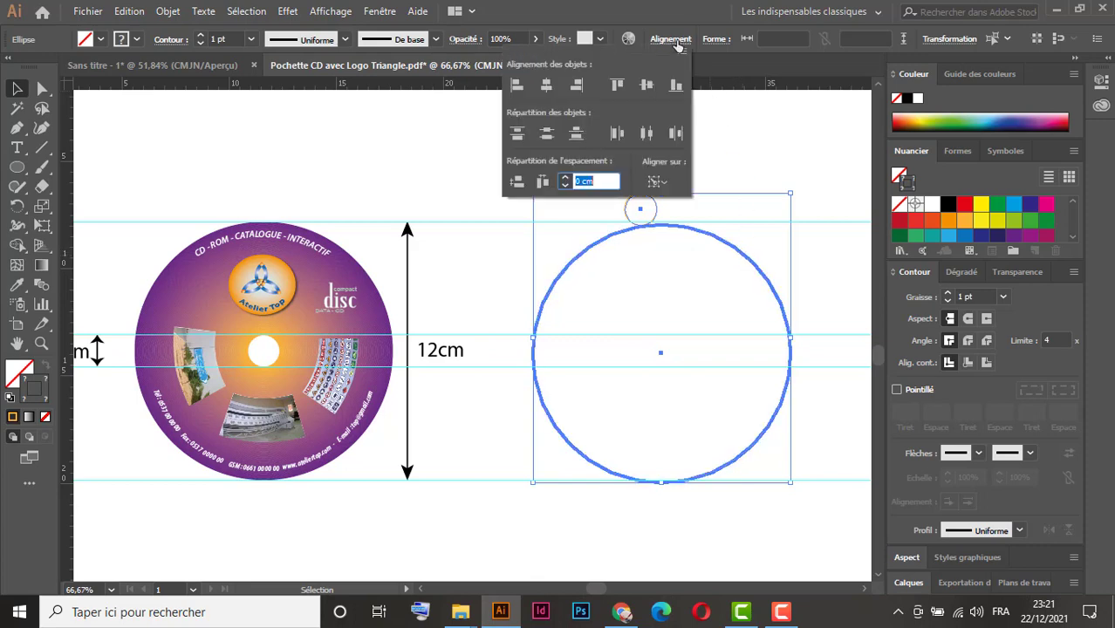
{"action": "left_click", "coordinate": [550, 86]}
{"action": "left_click", "coordinate": [647, 85]}
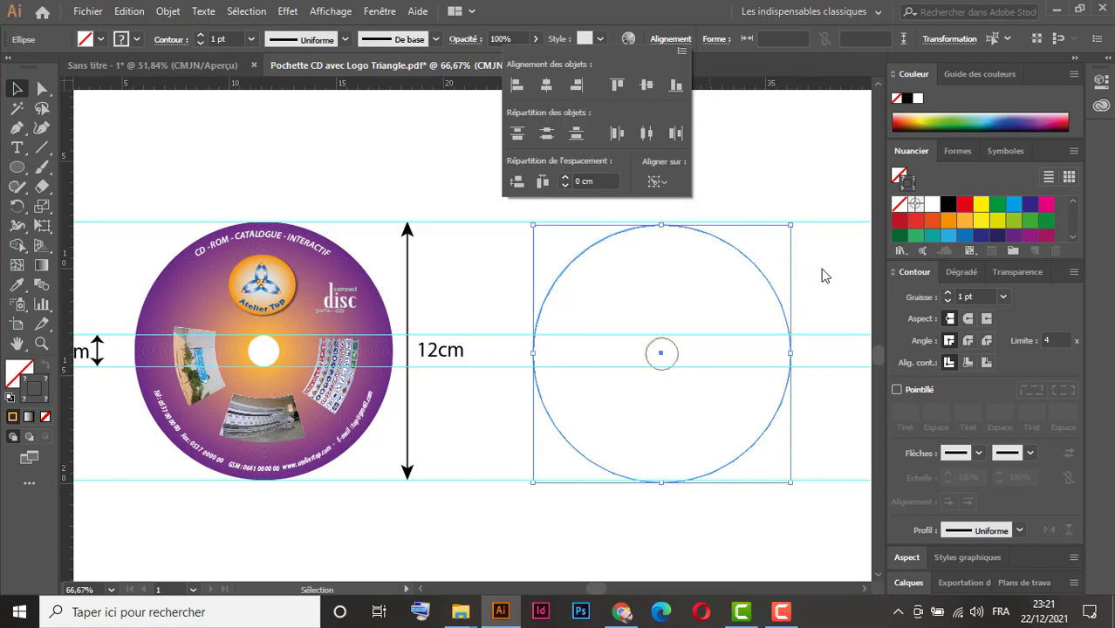
Step: Nudge both circles upward until their edges line up with the disc and centre hole guides
{"action": "left_click_drag", "start_coordinate": [808, 199], "coordinate": [616, 521]}
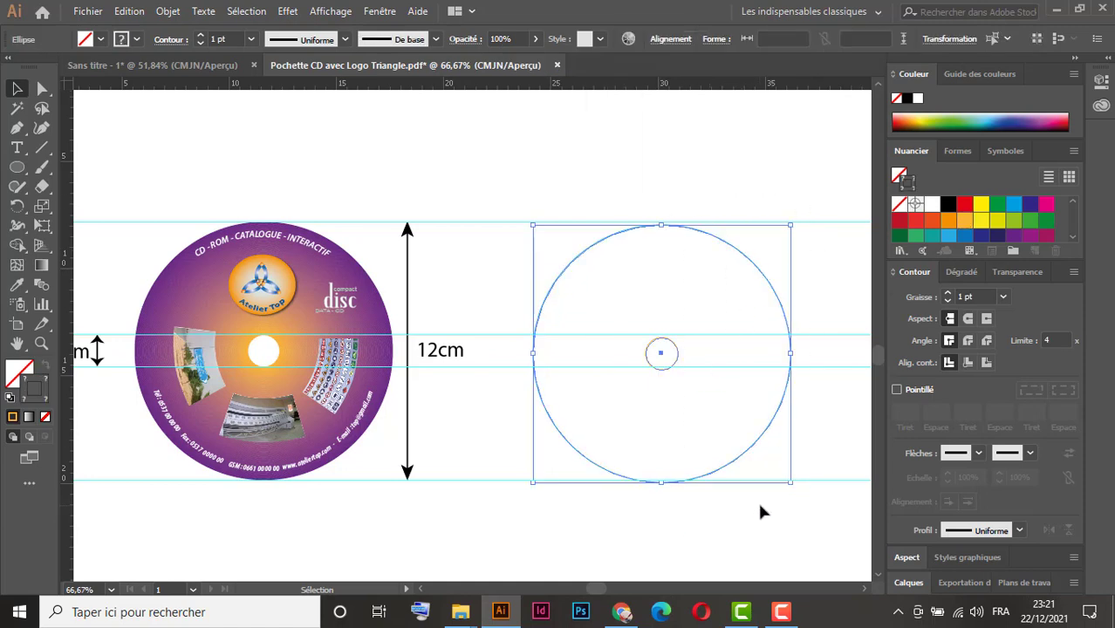
{"action": "key", "text": "Up"}
{"action": "key", "text": "Up"}
{"action": "key", "text": "Up"}
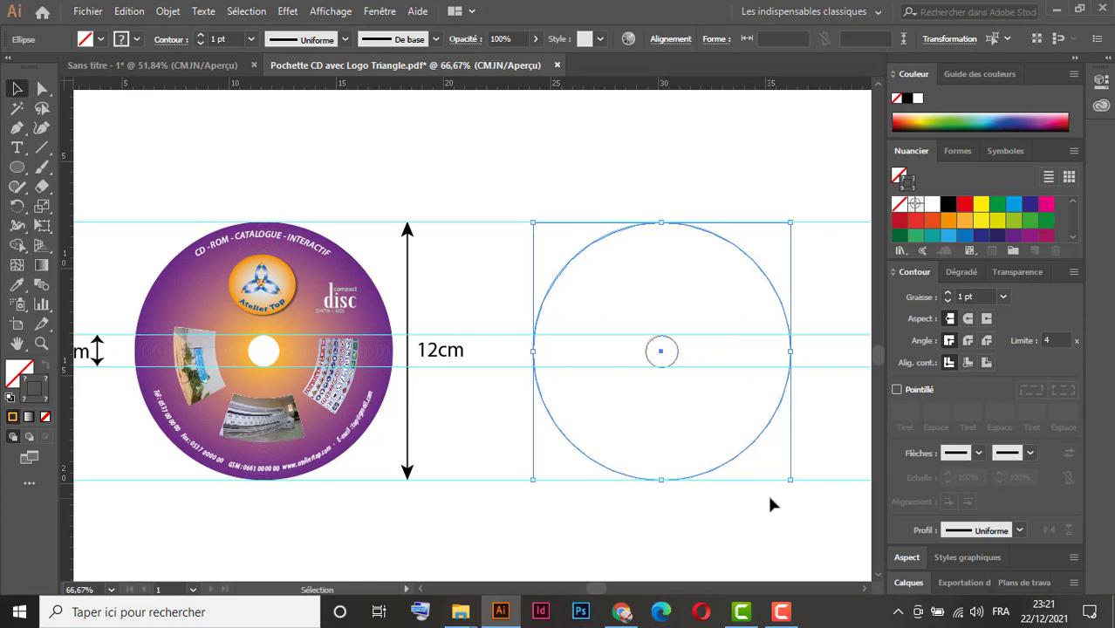
{"action": "key", "text": "Up"}
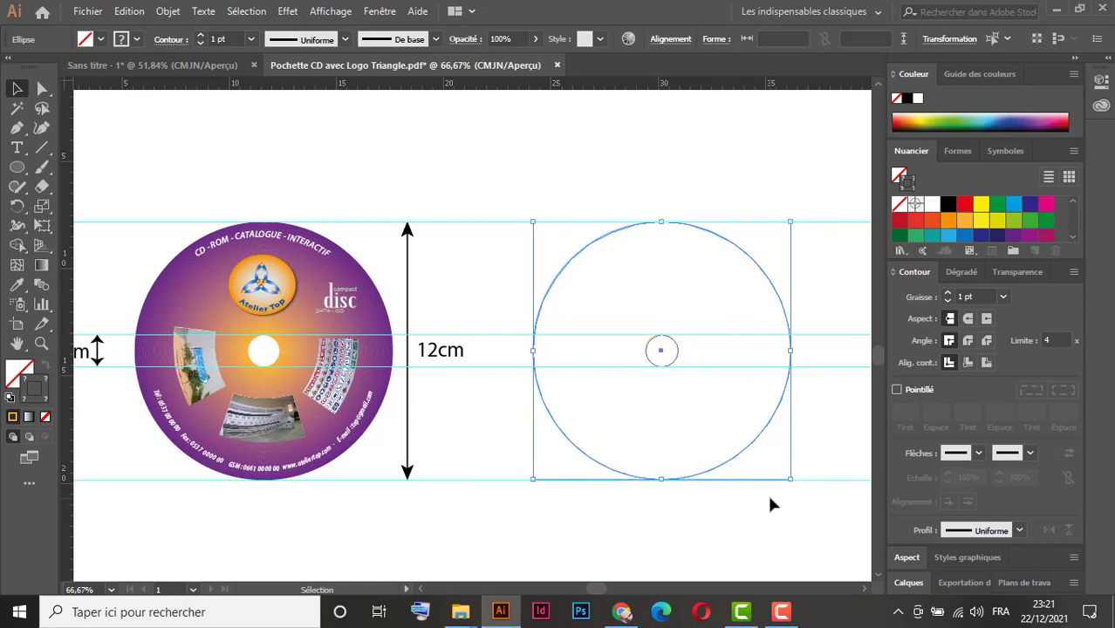
{"action": "left_click", "coordinate": [823, 207]}
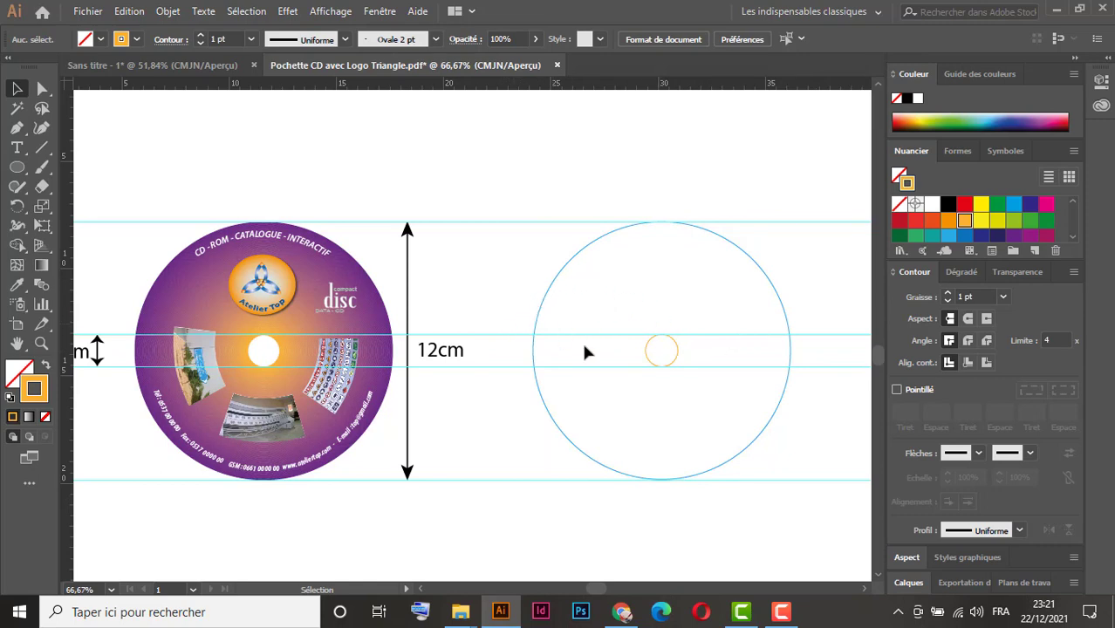
Step: Try a shape blend between the large light blue circle and the small light orange circle
{"action": "left_click_drag", "start_coordinate": [516, 319], "coordinate": [666, 422]}
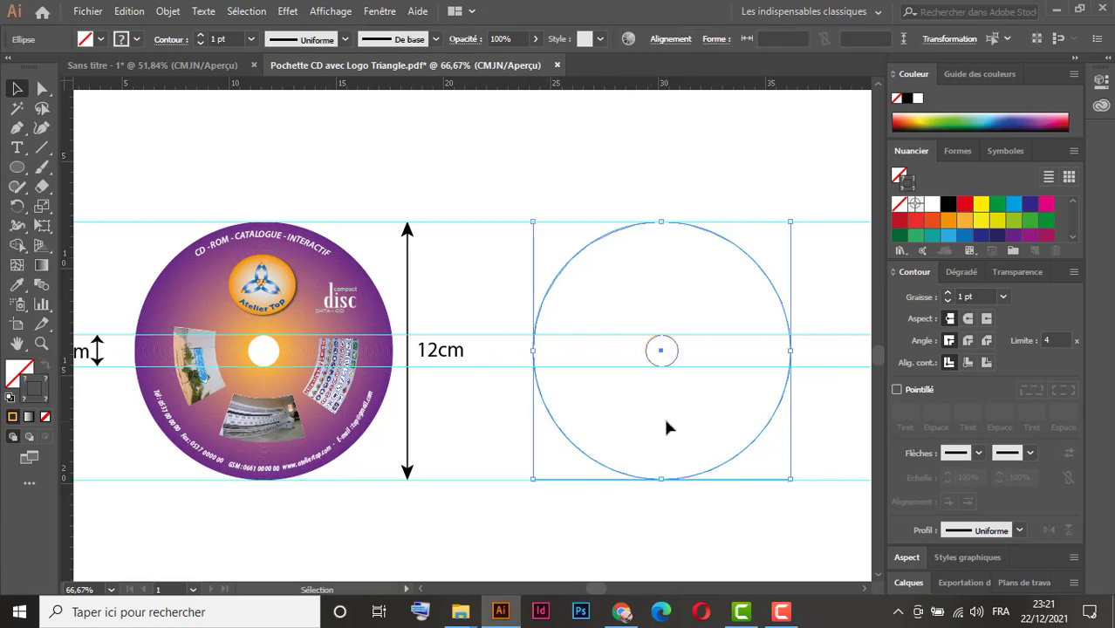
{"action": "left_click", "coordinate": [42, 285]}
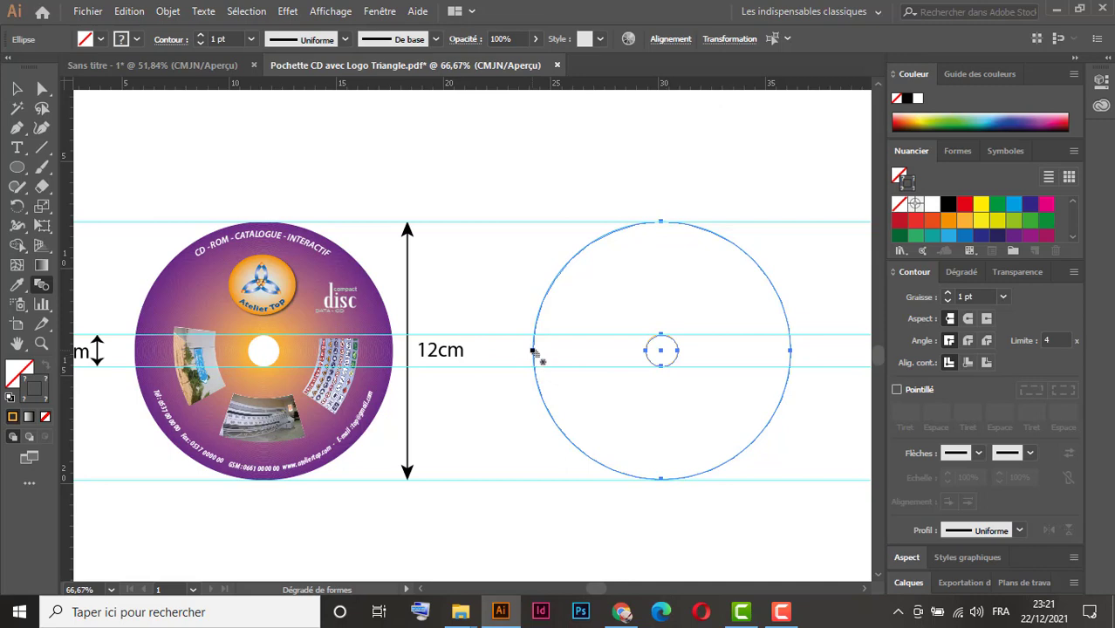
{"action": "left_click", "coordinate": [534, 351]}
{"action": "left_click", "coordinate": [646, 351]}
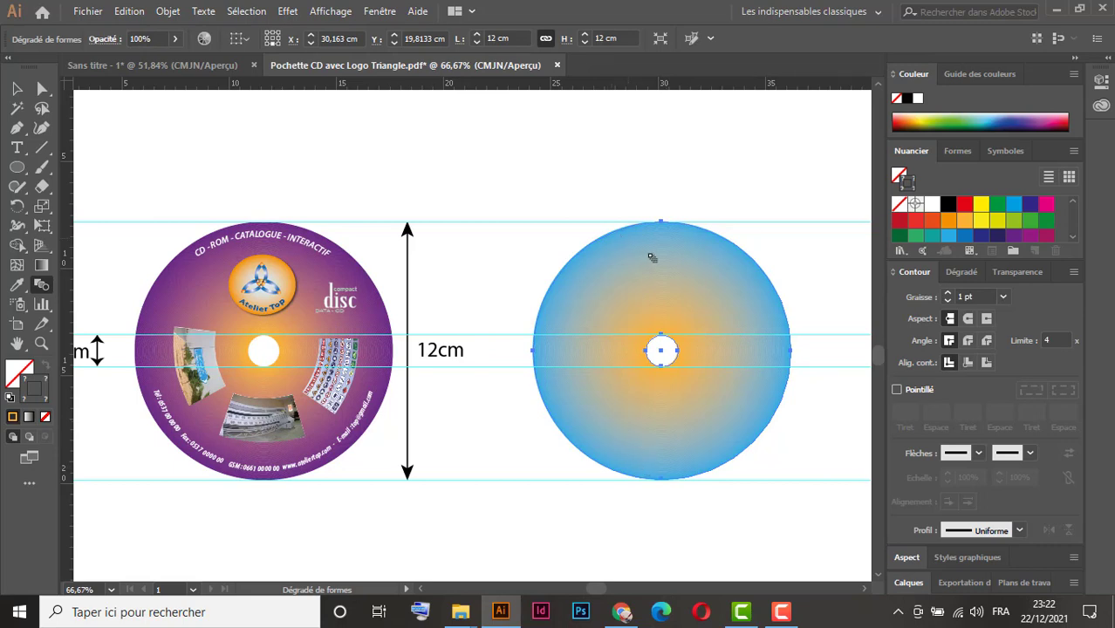
{"action": "key", "text": "v"}
{"action": "left_click", "coordinate": [16, 88]}
{"action": "left_click", "coordinate": [711, 253]}
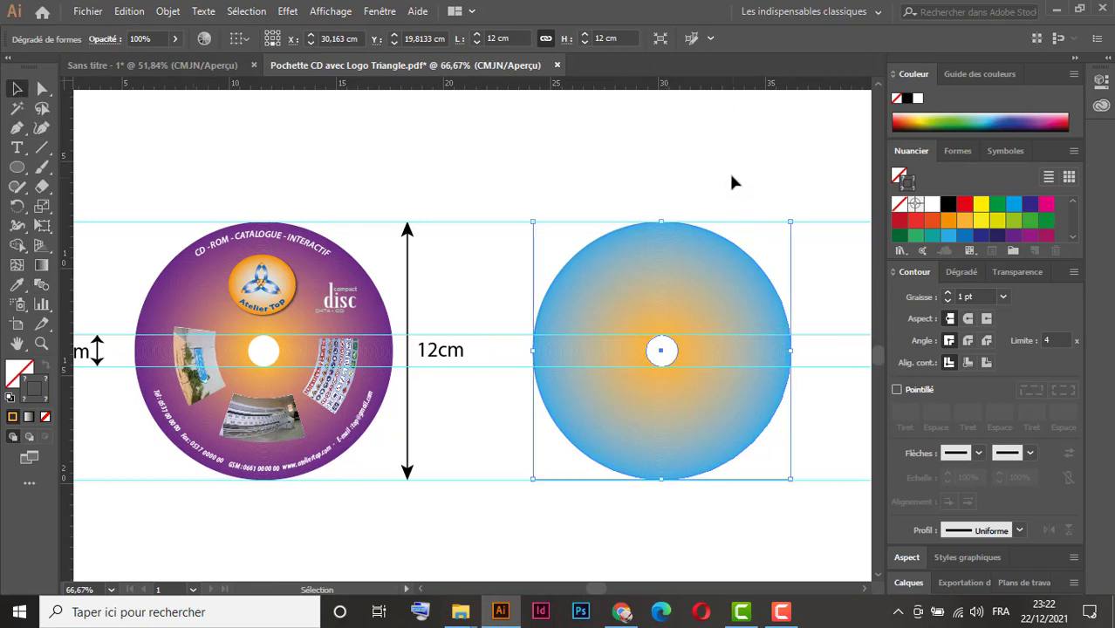
{"action": "key", "text": "ctrl+z"}
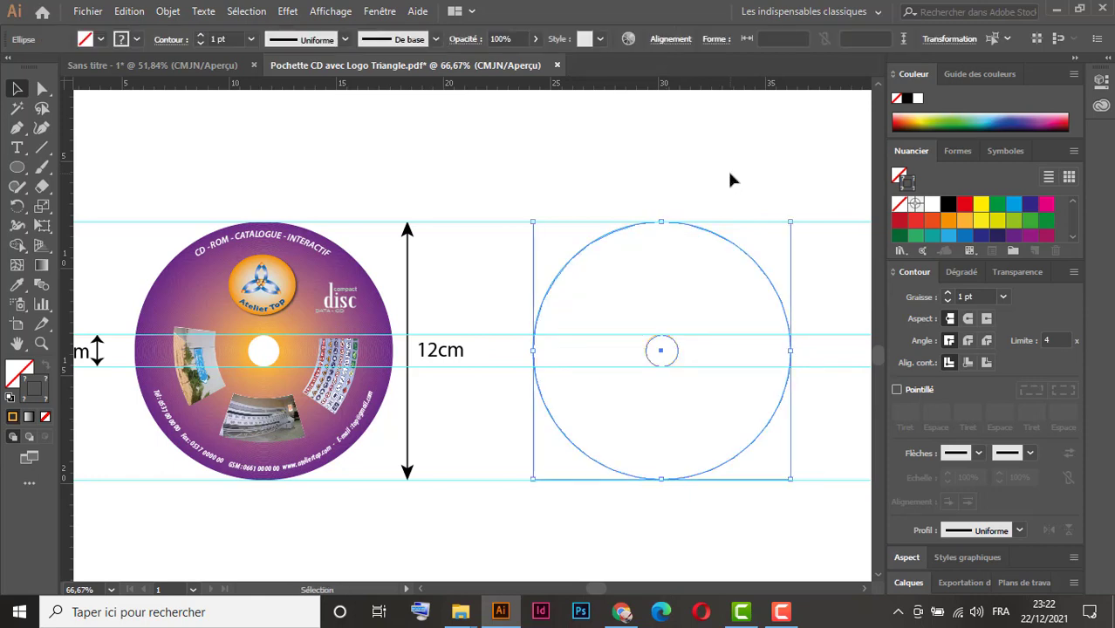
Step: Make an enlarged concentric copy of the small orange circle, almost half the large circle's width, and colour its stroke white
{"action": "left_click", "coordinate": [735, 349]}
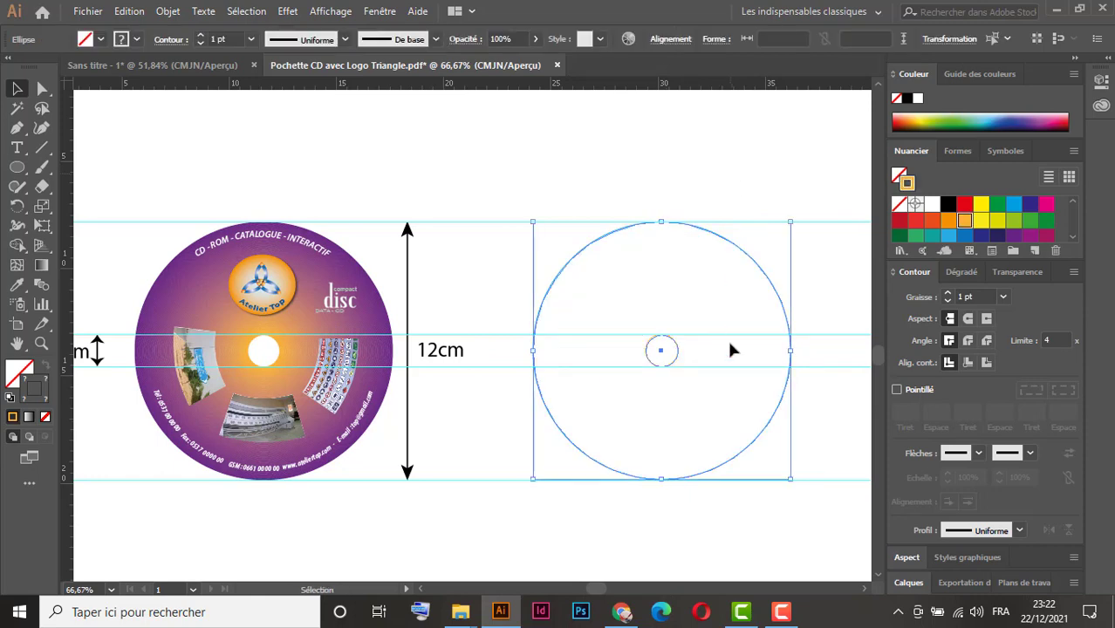
{"action": "left_click", "coordinate": [665, 369]}
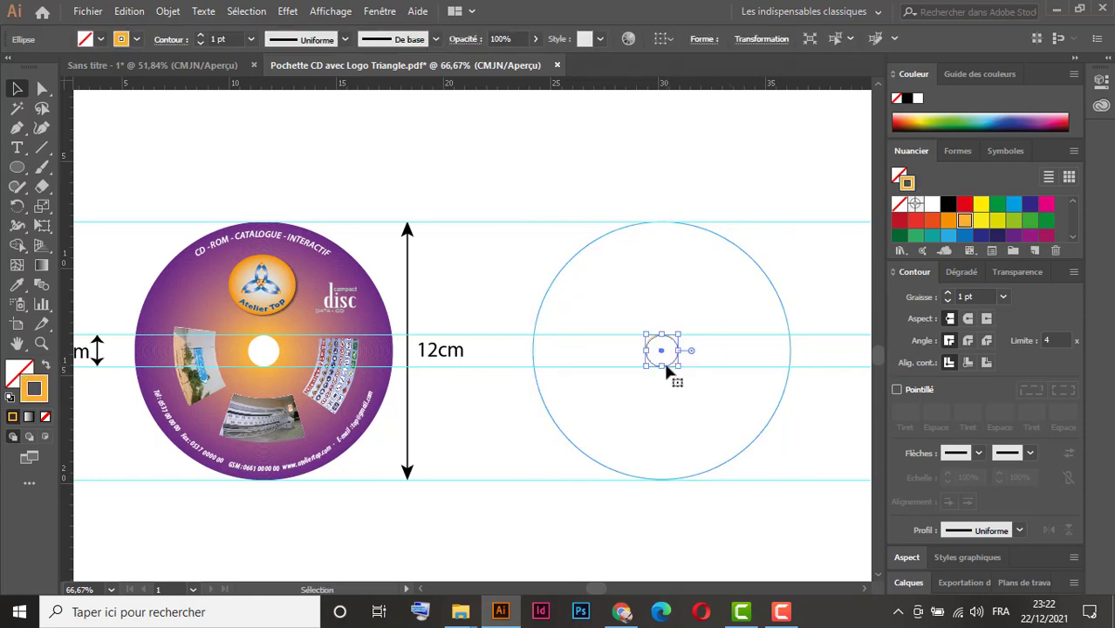
{"action": "key", "text": "a"}
{"action": "key", "text": "v"}
{"action": "left_click_drag", "start_coordinate": [679, 368], "coordinate": [729, 407]}
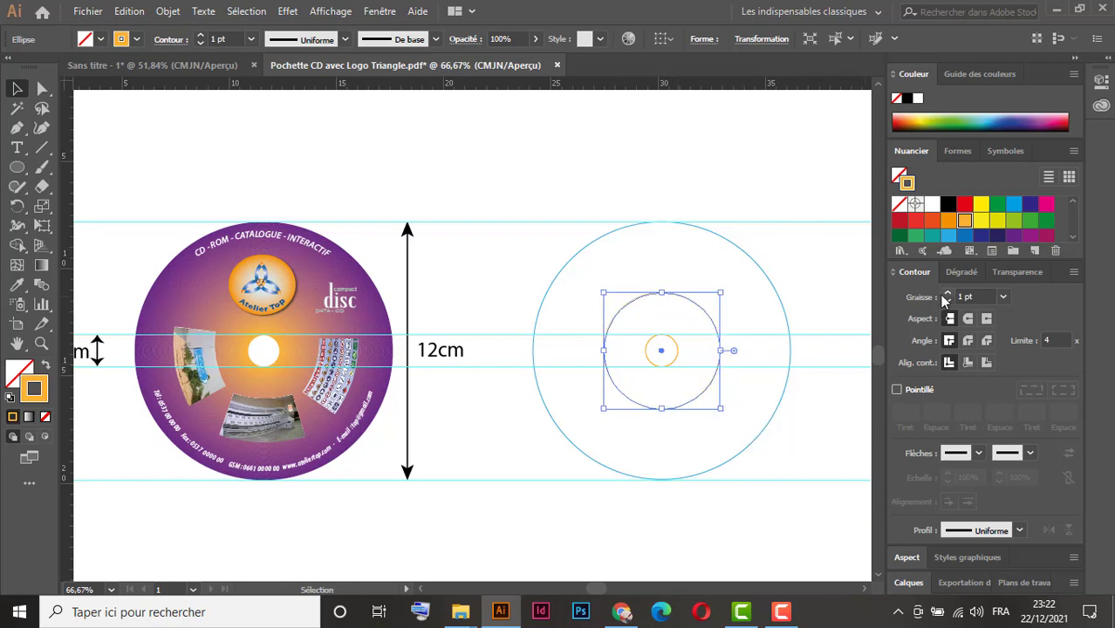
{"action": "left_click", "coordinate": [931, 207]}
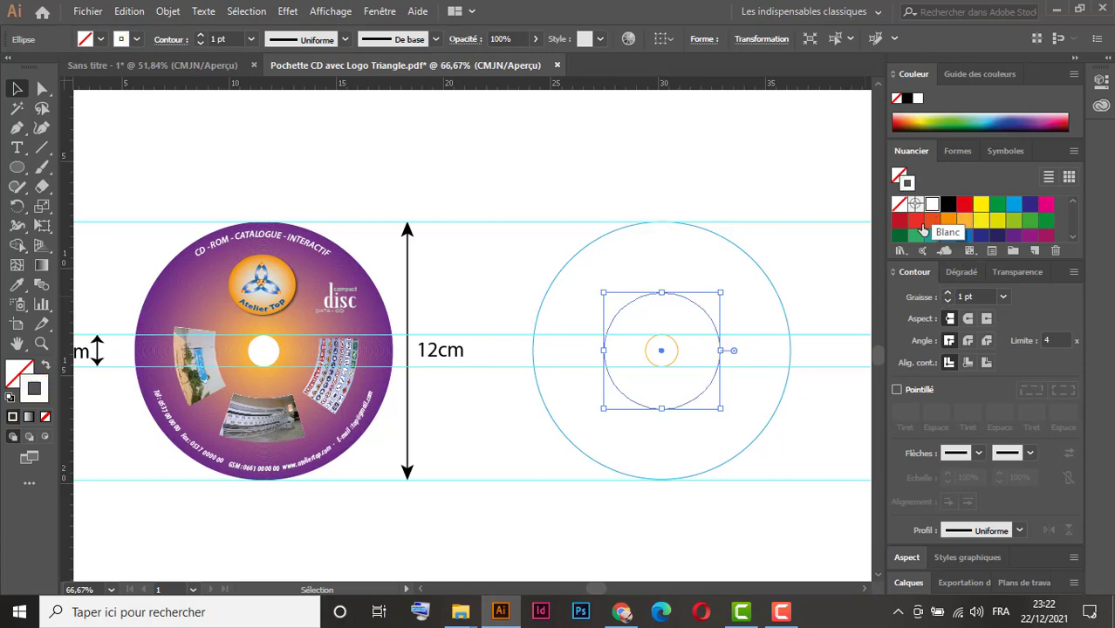
Step: Blend the light blue outer circle, the white middle circle and the light orange inner circle into one disc gradient
{"action": "left_click_drag", "start_coordinate": [824, 295], "coordinate": [533, 450]}
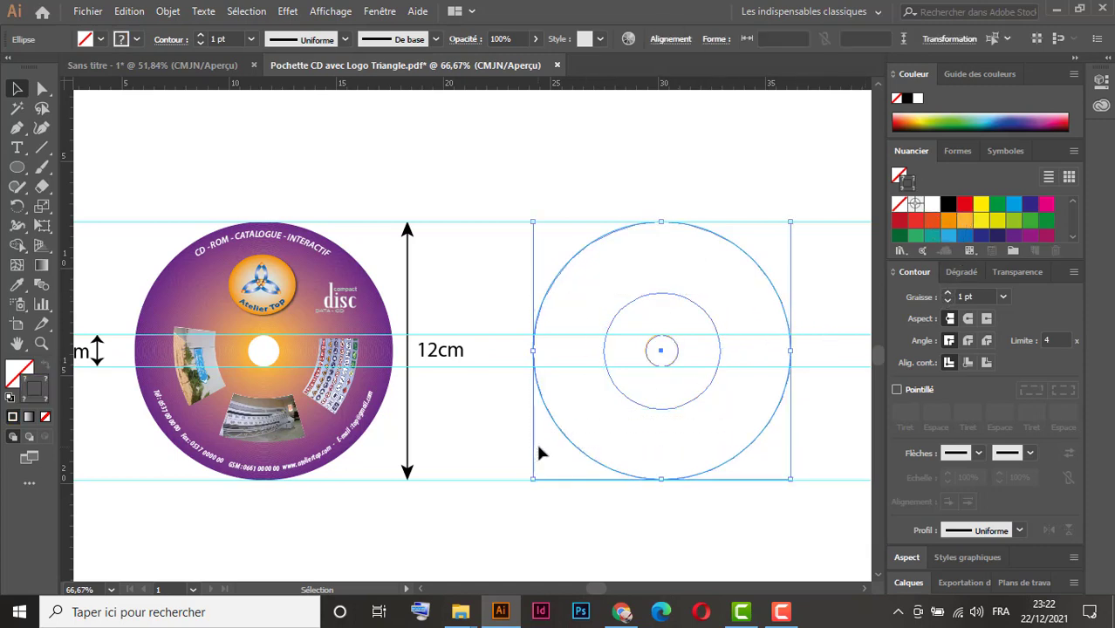
{"action": "left_click", "coordinate": [41, 285]}
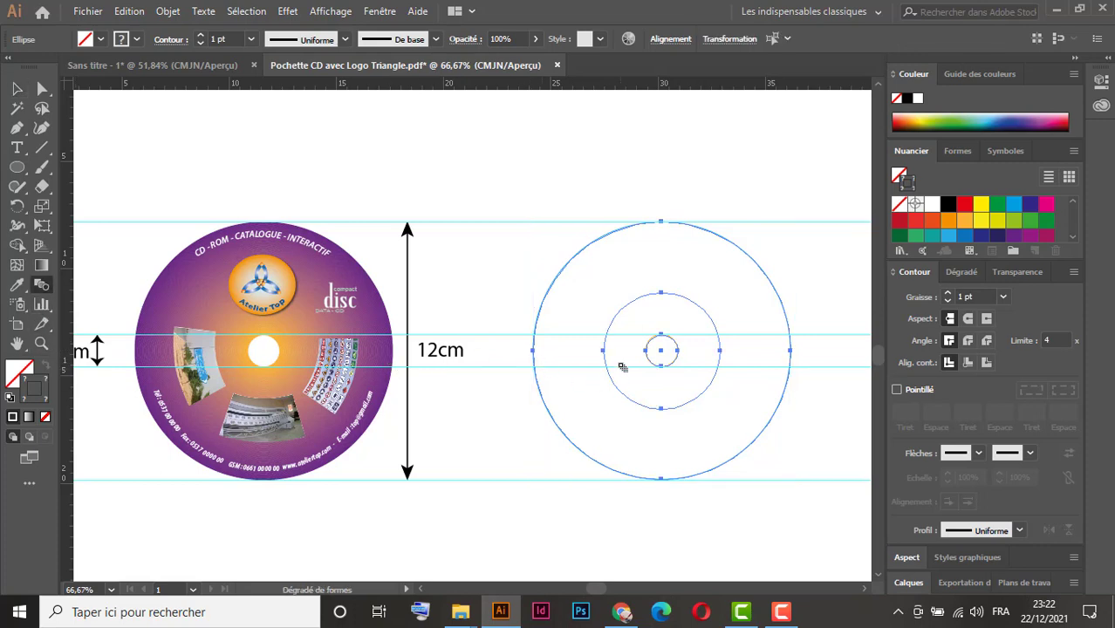
{"action": "left_click", "coordinate": [603, 354]}
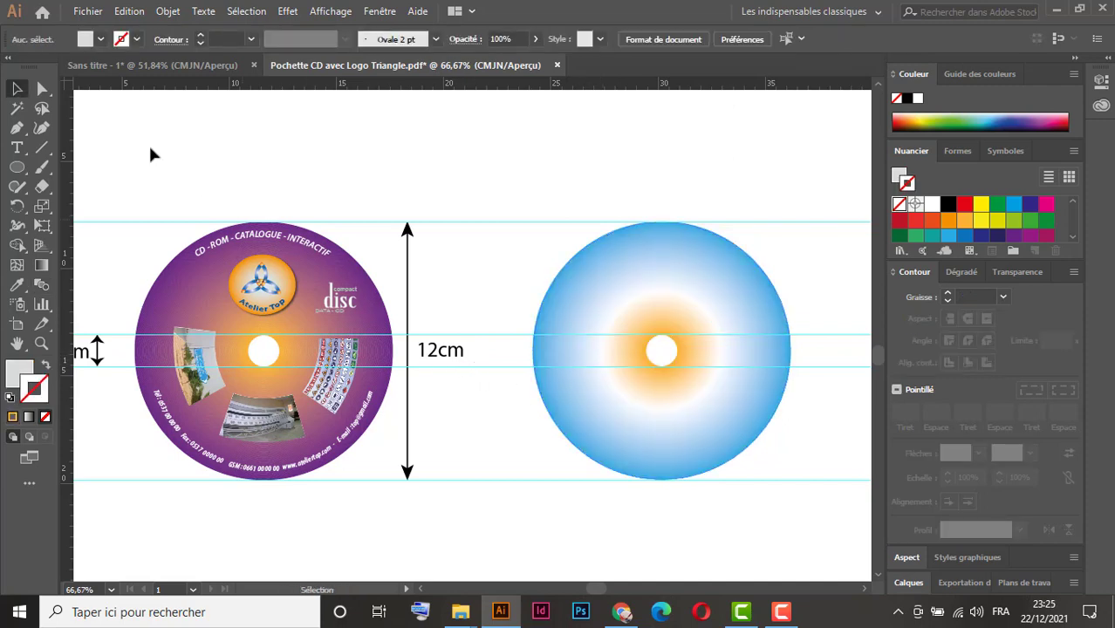
Step: Import the image 450_photo_10 and place it at a small size just below the new disc's centre hole
{"action": "left_click", "coordinate": [87, 12]}
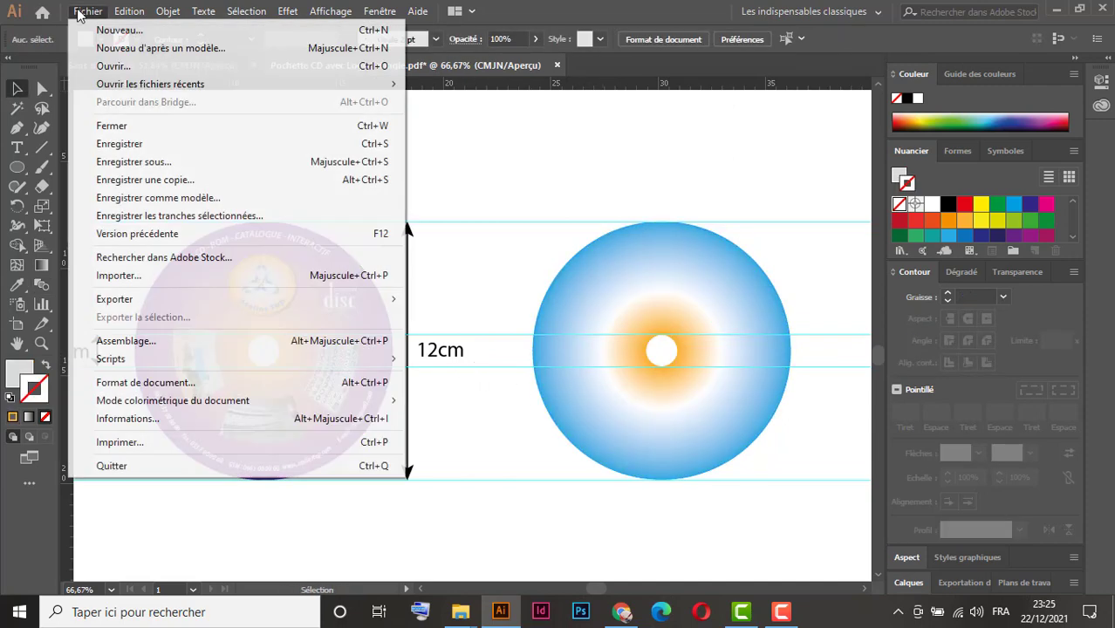
{"action": "left_click", "coordinate": [144, 275]}
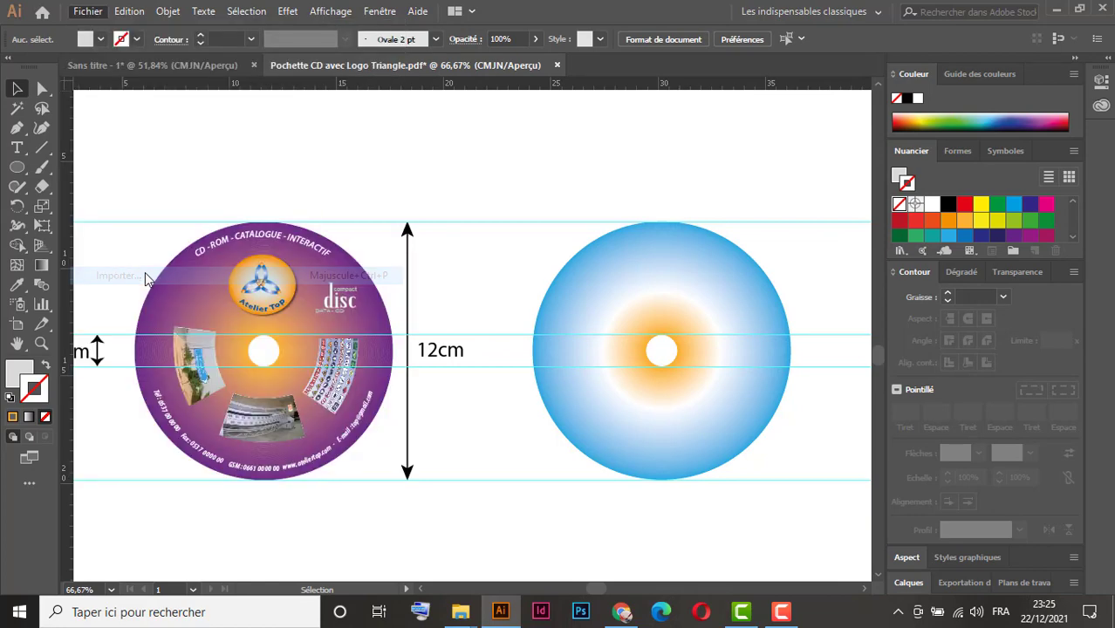
{"action": "left_click", "coordinate": [228, 251]}
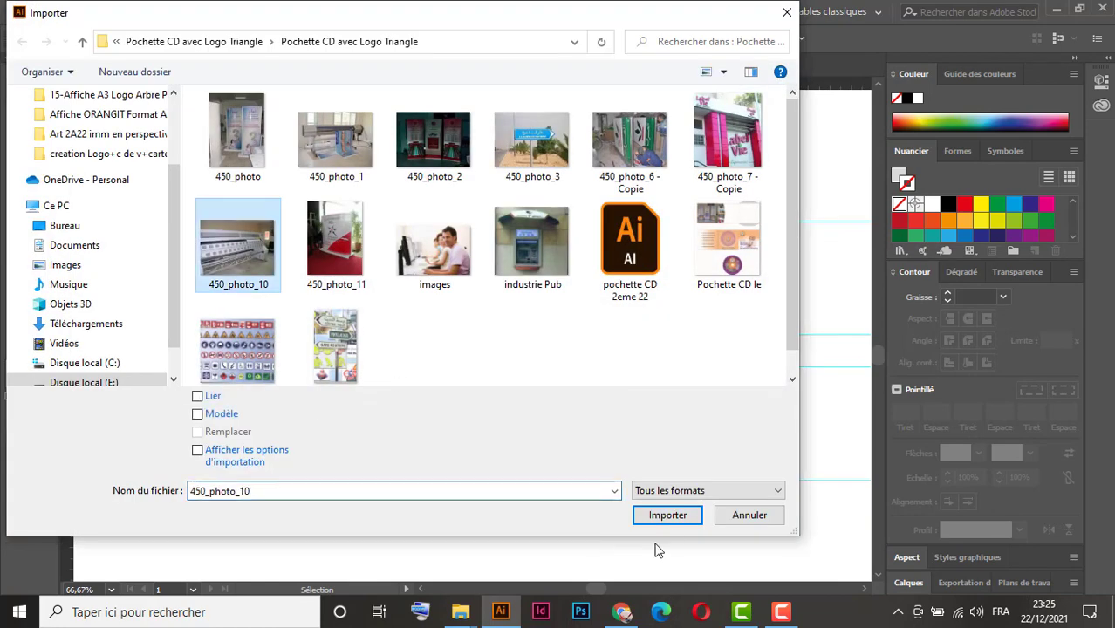
{"action": "left_click", "coordinate": [670, 516]}
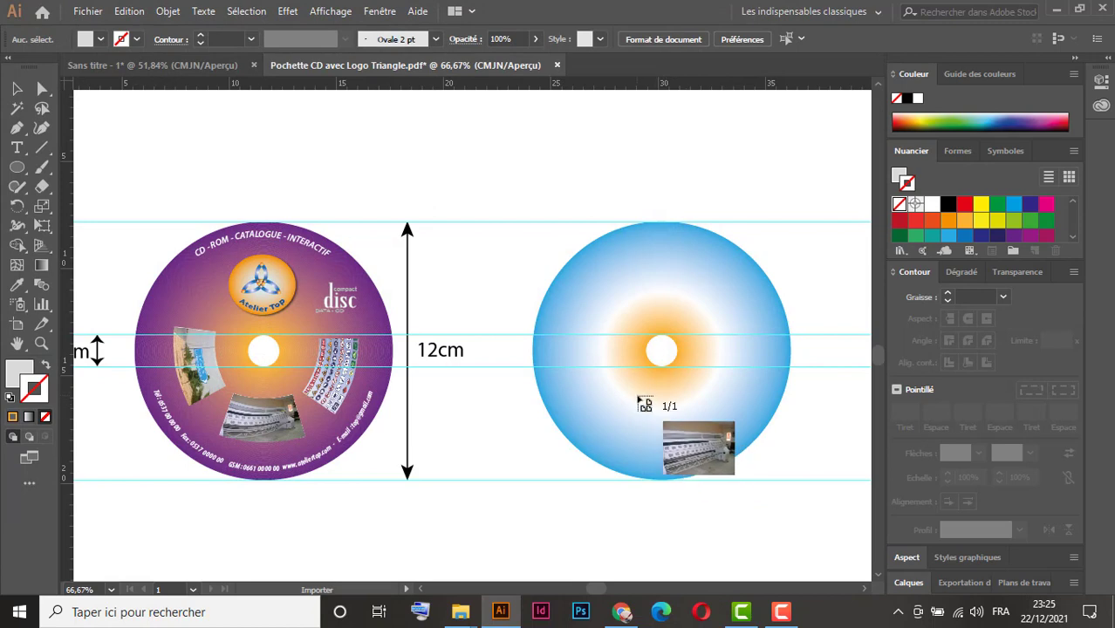
{"action": "left_click_drag", "start_coordinate": [657, 402], "coordinate": [756, 444]}
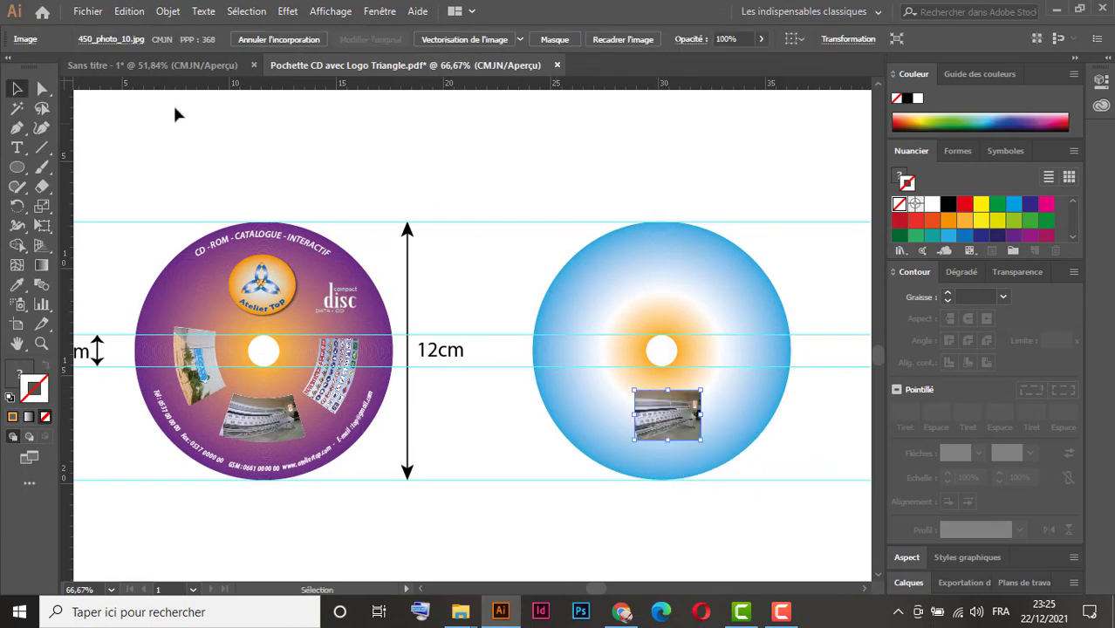
{"action": "left_click", "coordinate": [16, 89]}
{"action": "left_click_drag", "start_coordinate": [669, 420], "coordinate": [663, 413]}
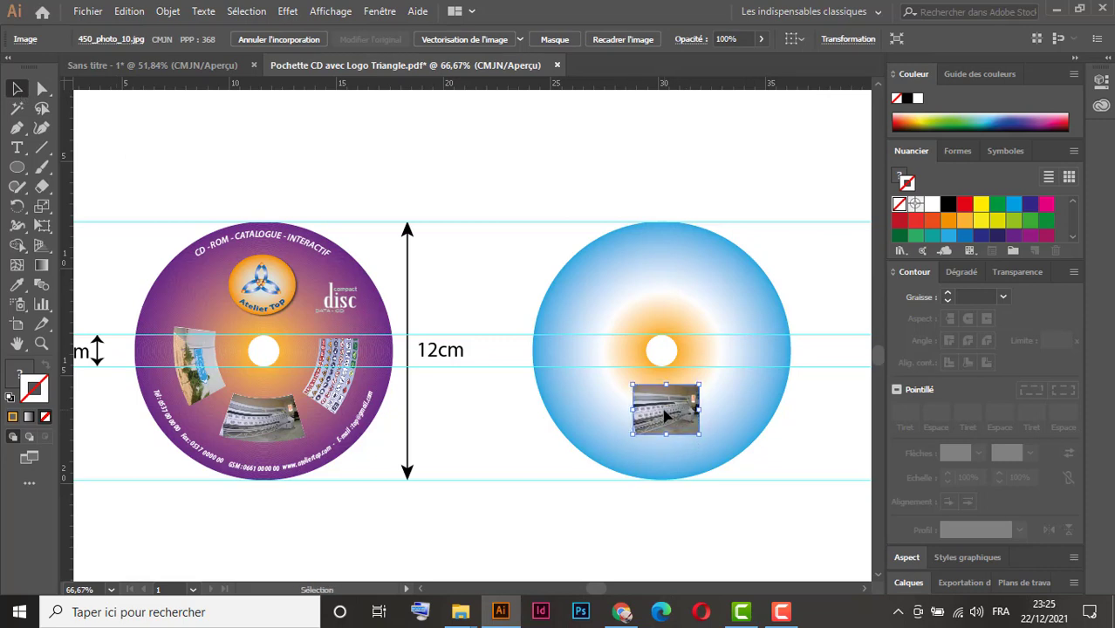
Step: Apply a horizontal Arc envelope warp with a -30% bend to the imported photo
{"action": "left_click", "coordinate": [169, 12]}
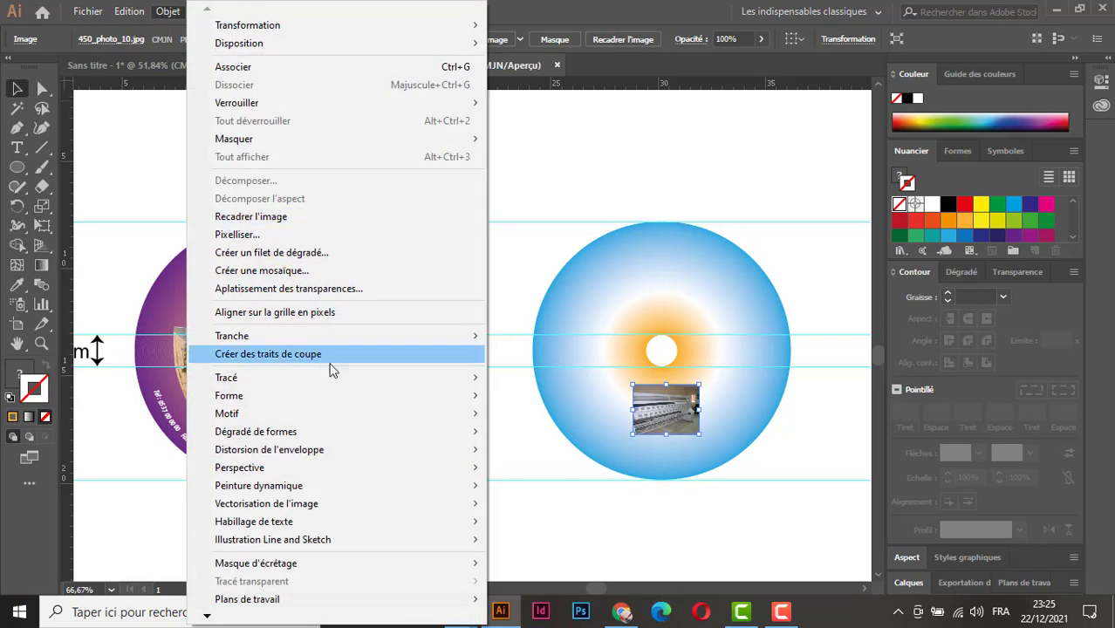
{"action": "mouse_move", "coordinate": [334, 454]}
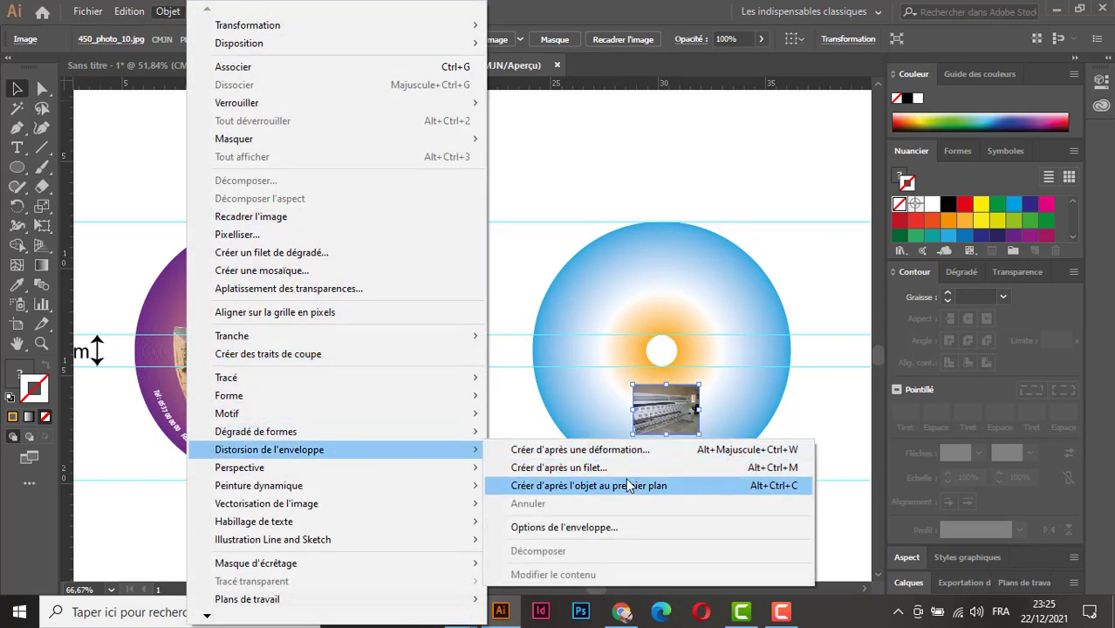
{"action": "left_click", "coordinate": [625, 451]}
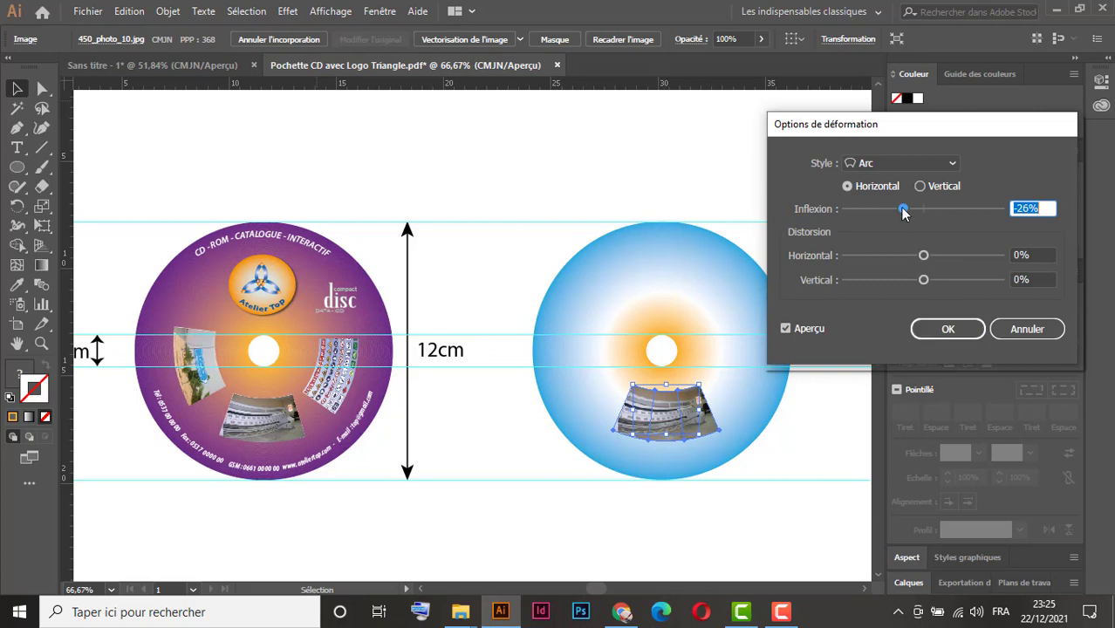
{"action": "left_click_drag", "start_coordinate": [904, 213], "coordinate": [901, 213]}
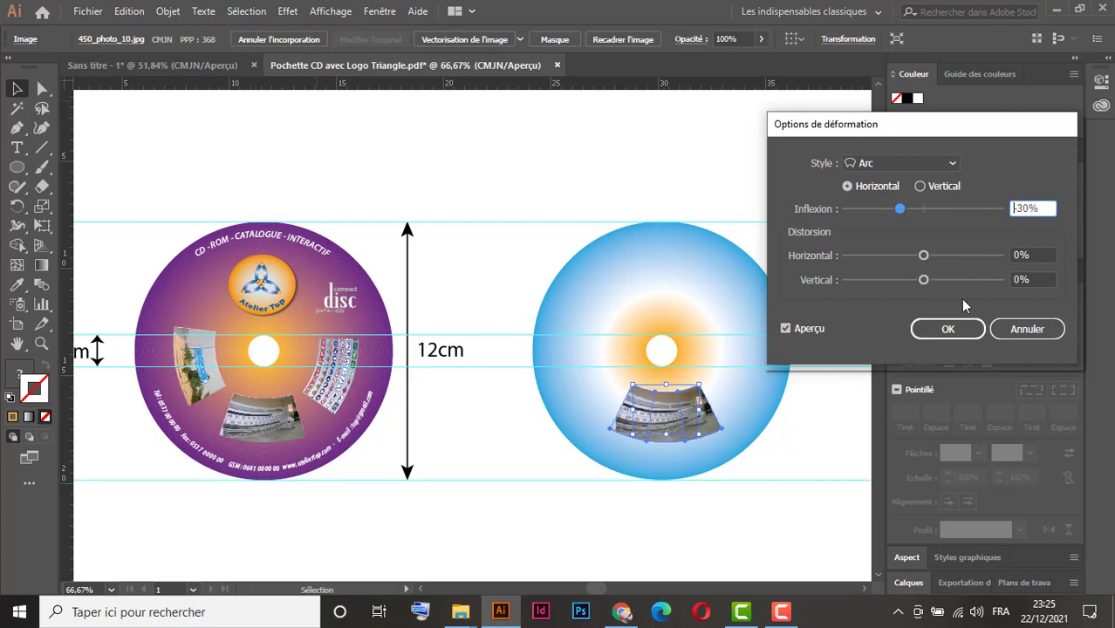
{"action": "left_click", "coordinate": [948, 330]}
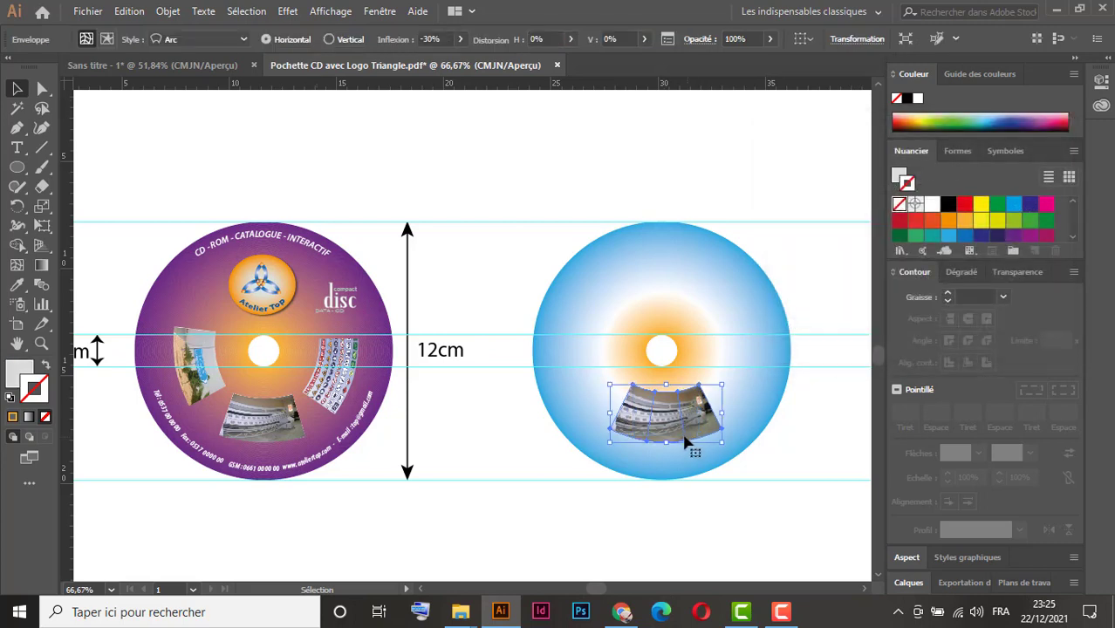
Step: Duplicate the warped photo to the right of the centre hole and rotate the copy to follow the disc's curve
{"action": "left_click_drag", "start_coordinate": [678, 432], "coordinate": [750, 352]}
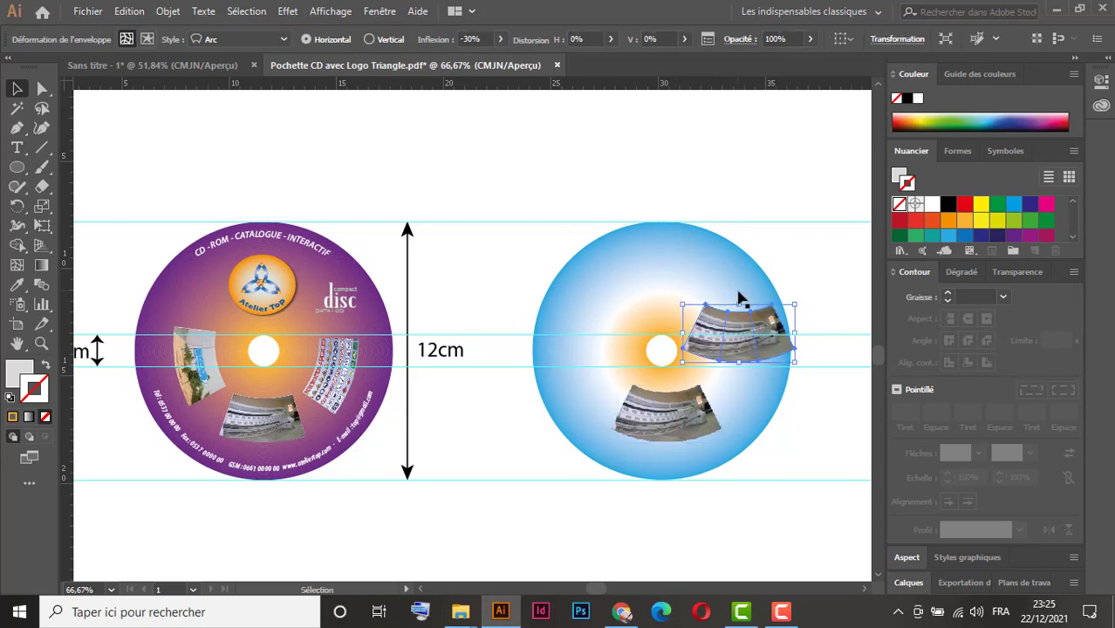
{"action": "left_click_drag", "start_coordinate": [737, 294], "coordinate": [740, 356]}
{"action": "left_click", "coordinate": [645, 417]}
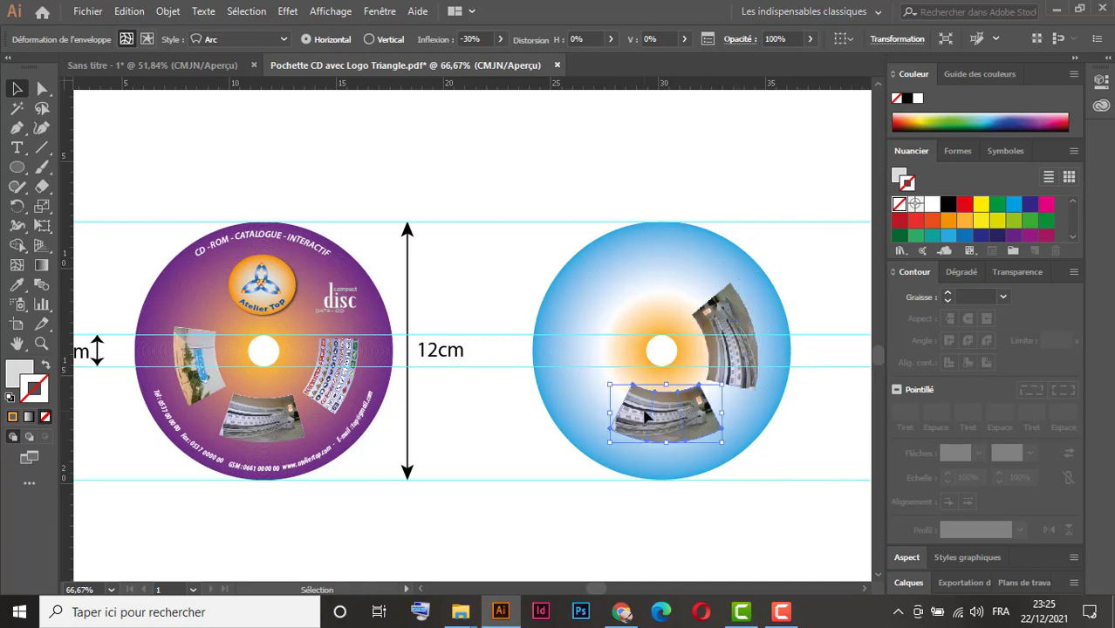
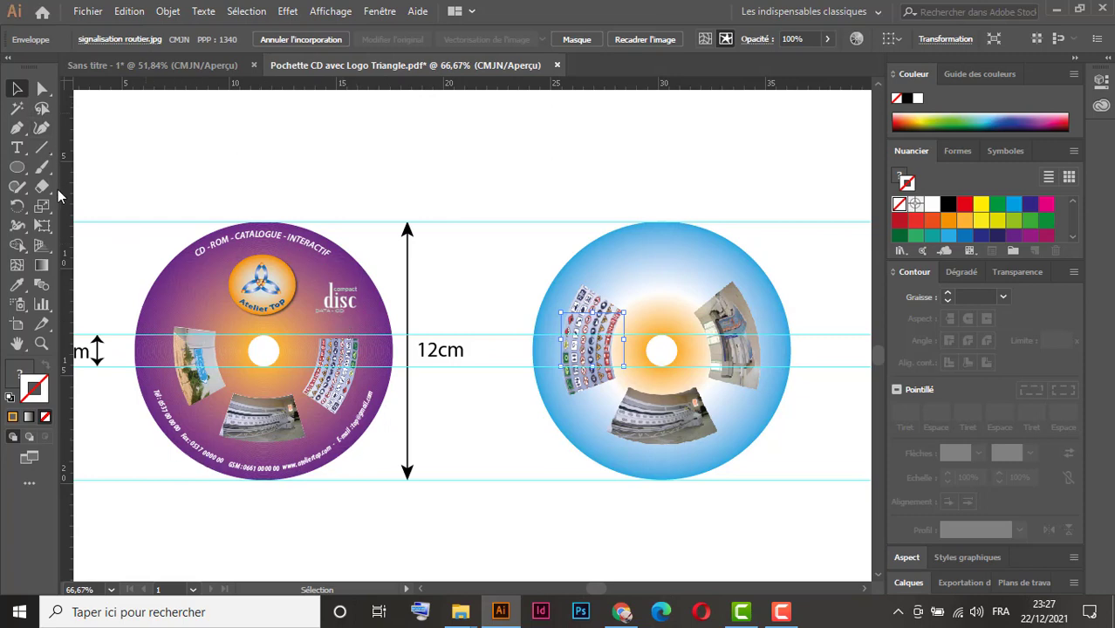
Step: Create a 10.5 cm by 10.5 cm circle overlapping the new disc, with a black stroke and no fill
{"action": "left_click", "coordinate": [18, 168]}
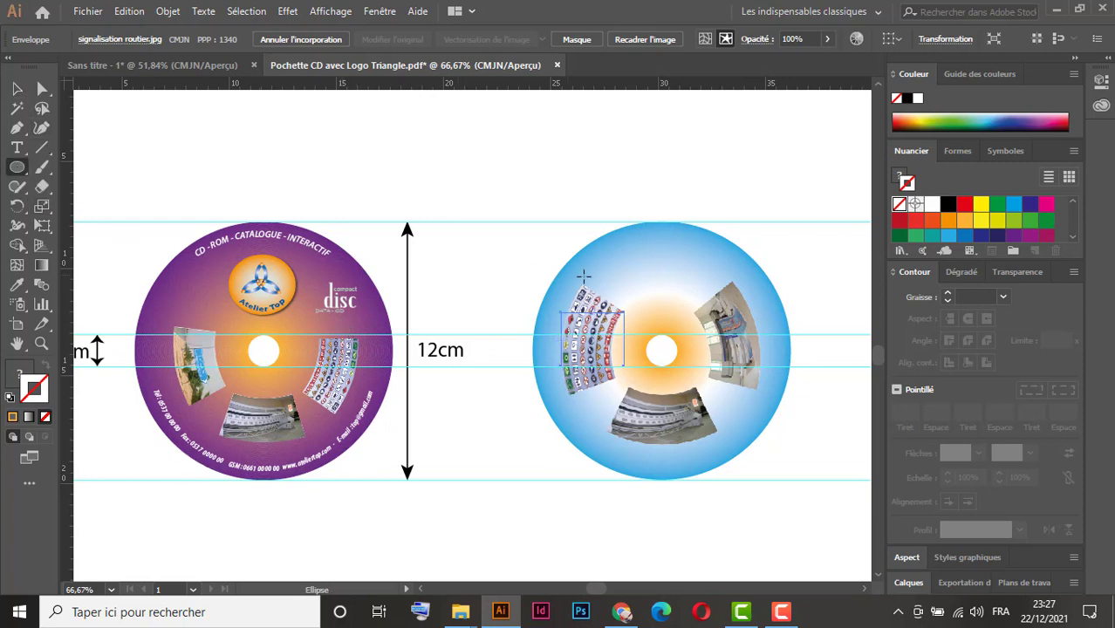
{"action": "left_click", "coordinate": [613, 177]}
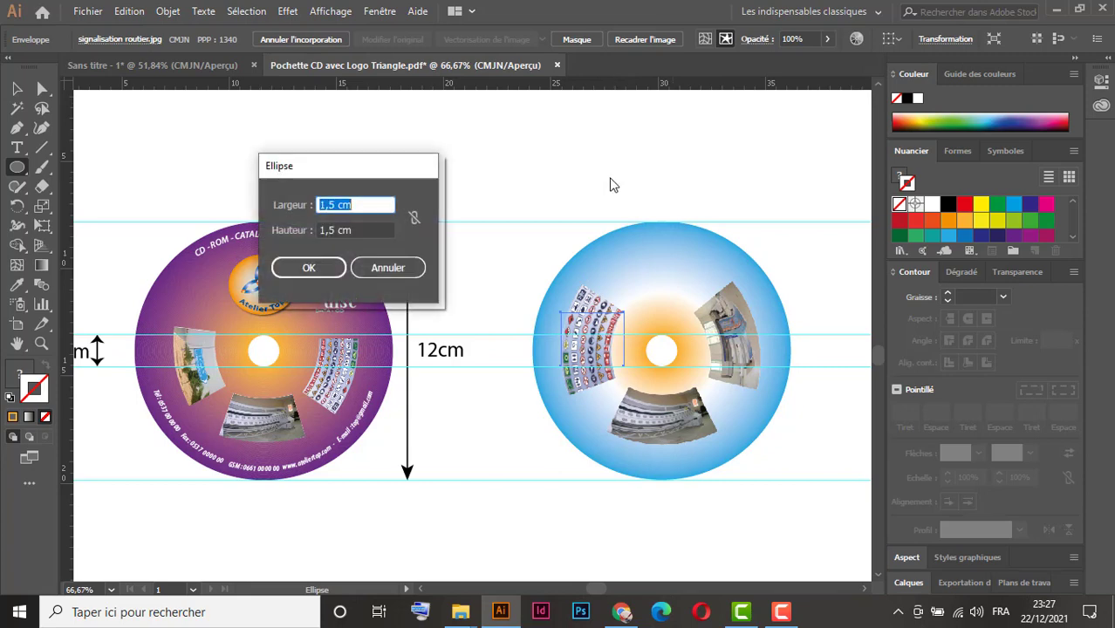
{"action": "type", "text": "10.5"}
{"action": "left_click_drag", "start_coordinate": [338, 230], "coordinate": [309, 228]}
{"action": "type", "text": "10"}
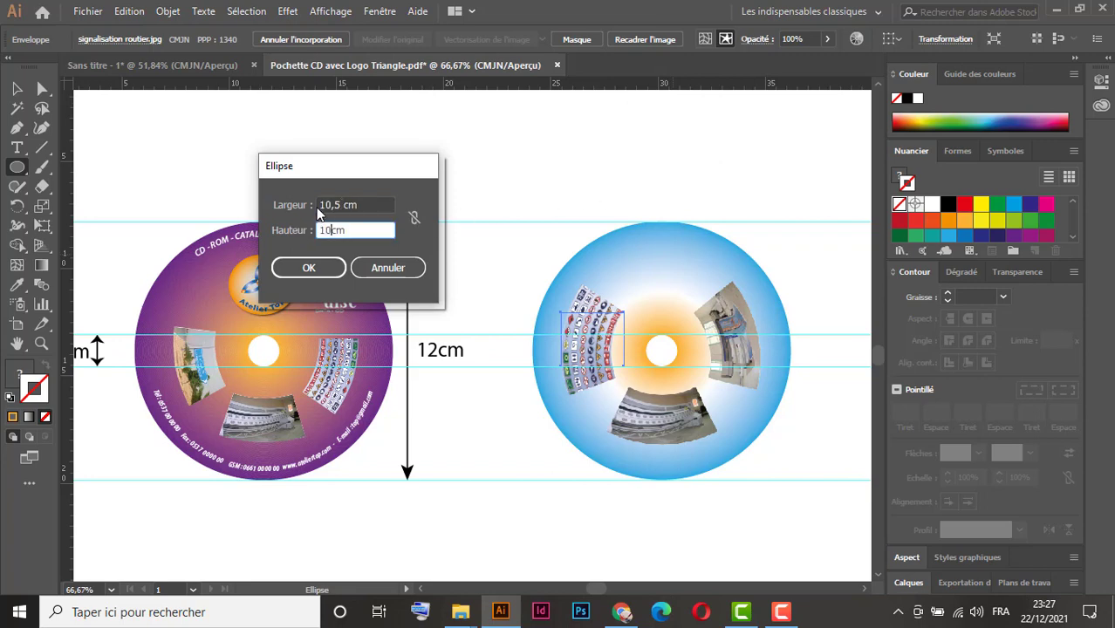
{"action": "type", "text": ",5"}
{"action": "key", "text": "Return"}
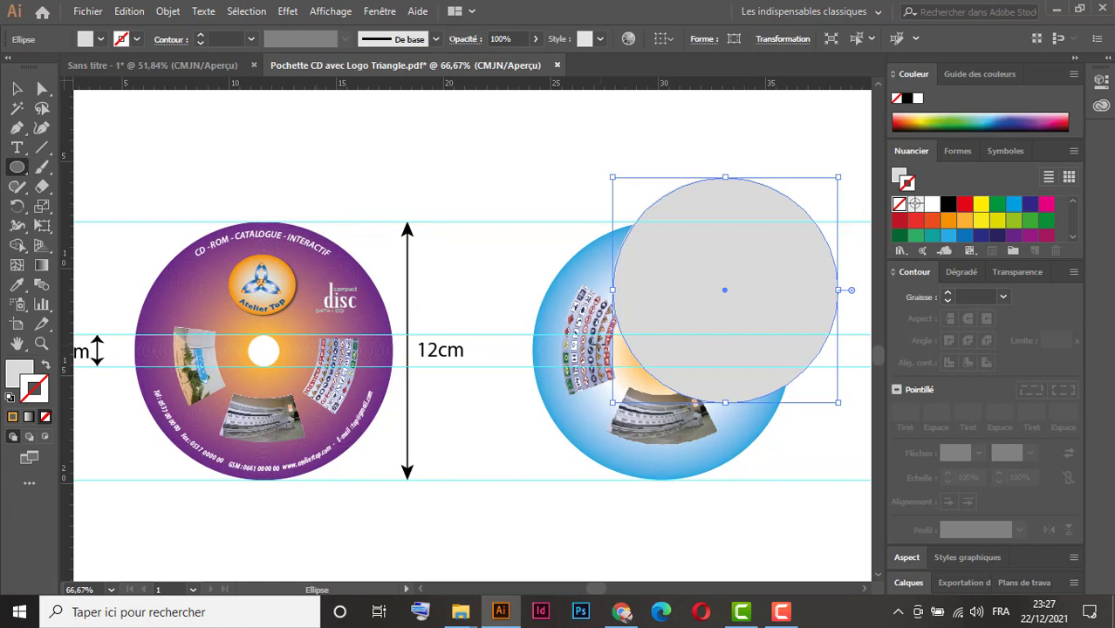
{"action": "left_click", "coordinate": [9, 400]}
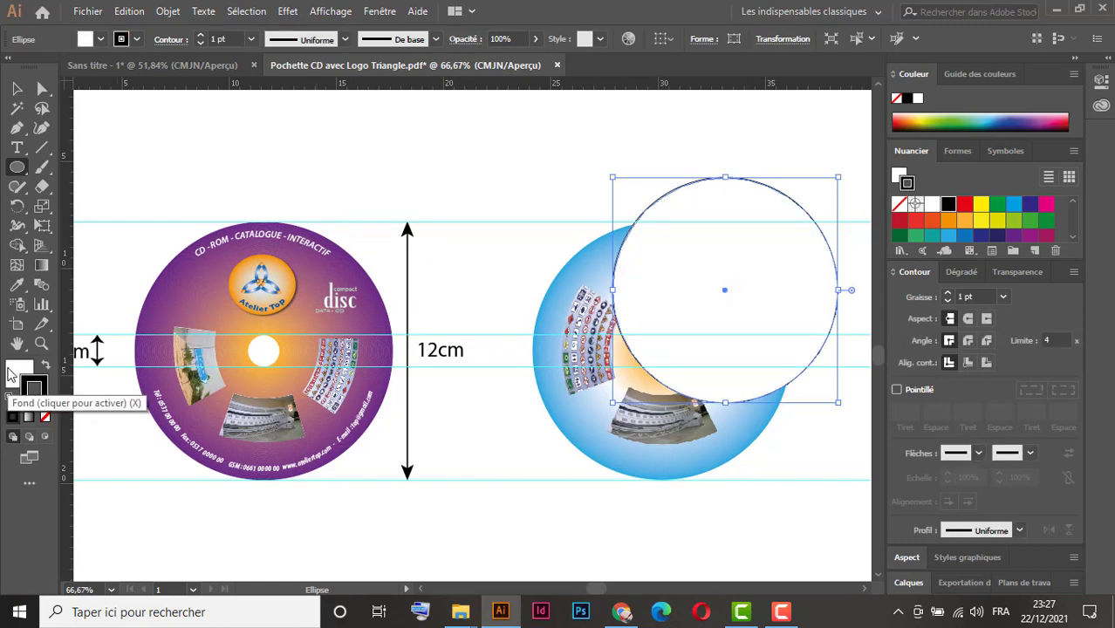
{"action": "left_click", "coordinate": [46, 418]}
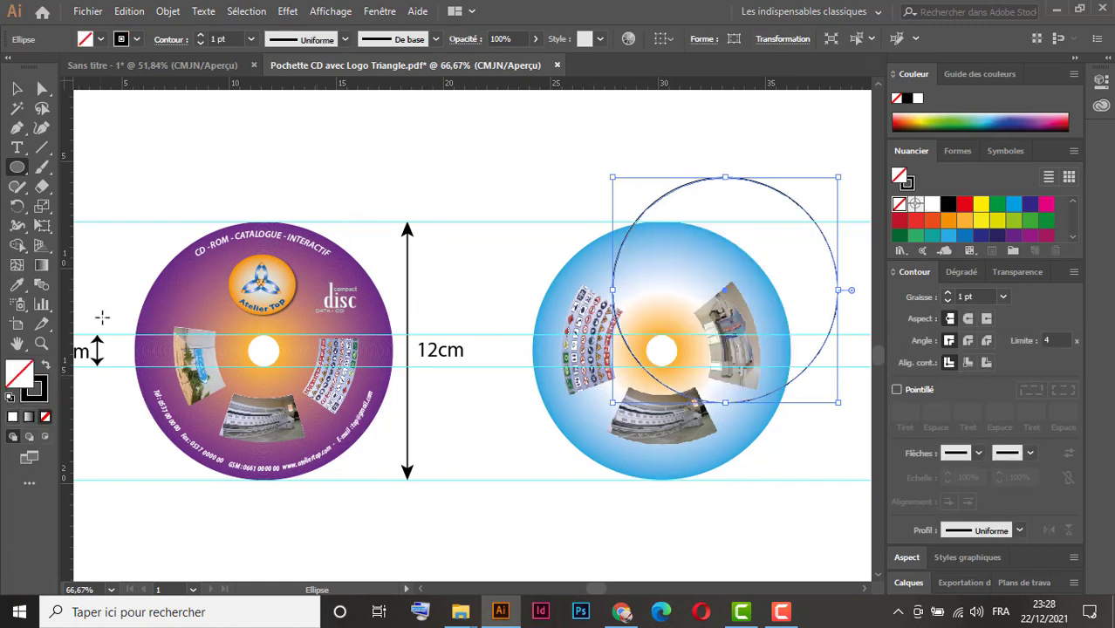
Step: Move the 10.5 cm circle onto the new disc so it sits roughly concentric with the disc's edge
{"action": "key", "text": "v"}
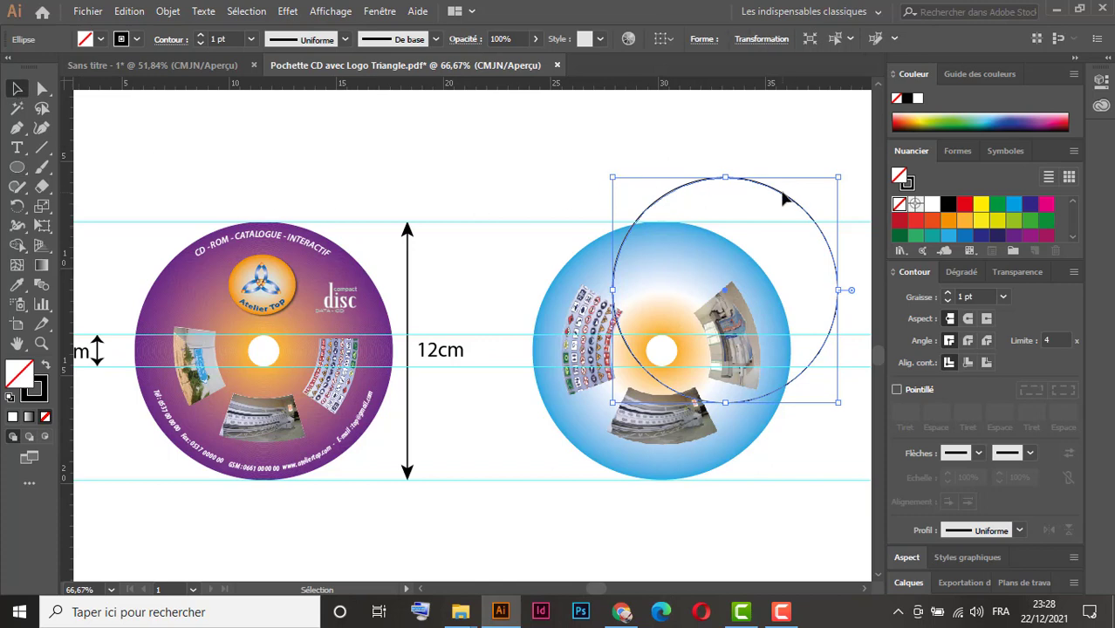
{"action": "left_click_drag", "start_coordinate": [712, 252], "coordinate": [698, 257]}
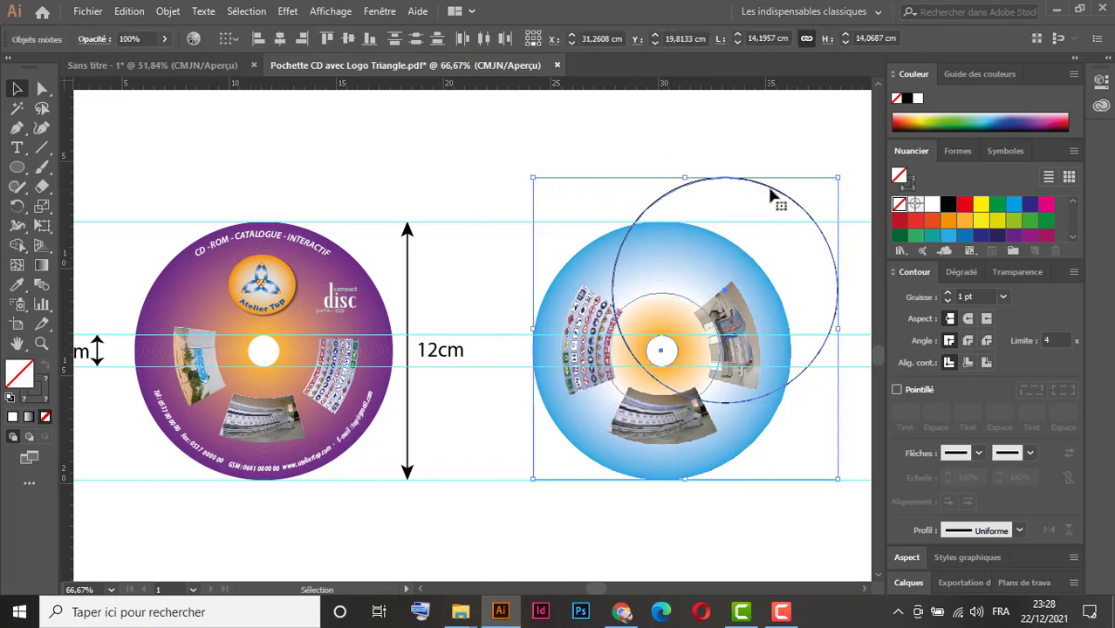
{"action": "left_click", "coordinate": [779, 184]}
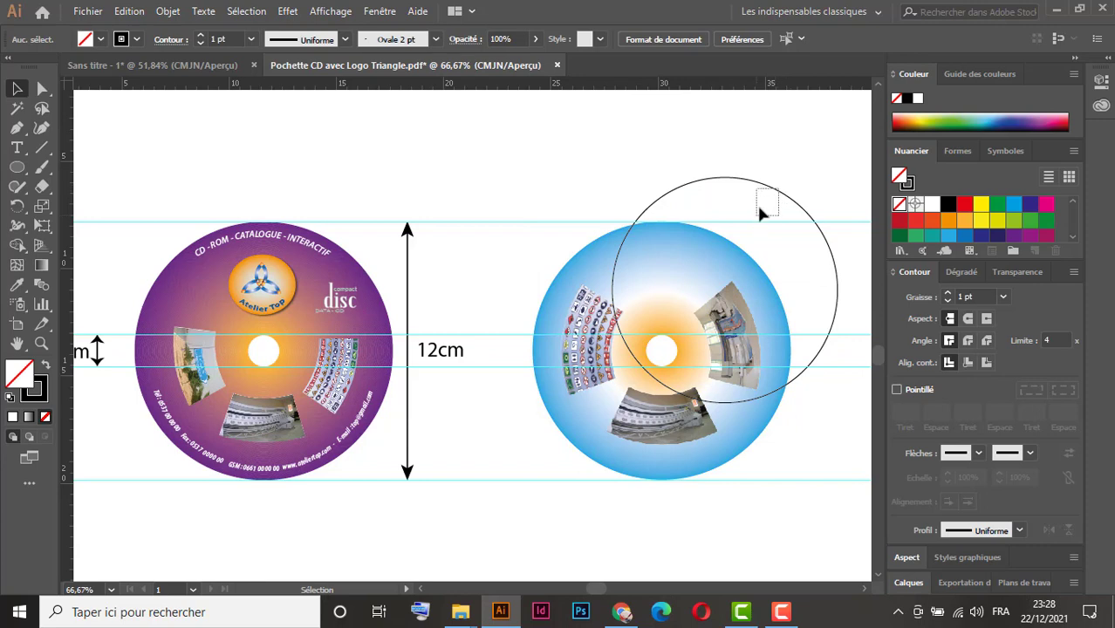
{"action": "mouse_move", "coordinate": [759, 212]}
{"action": "left_mouse_down"}
{"action": "mouse_move", "coordinate": [682, 279]}
{"action": "mouse_move", "coordinate": [705, 251]}
{"action": "left_mouse_up"}
{"action": "left_click", "coordinate": [771, 197]}
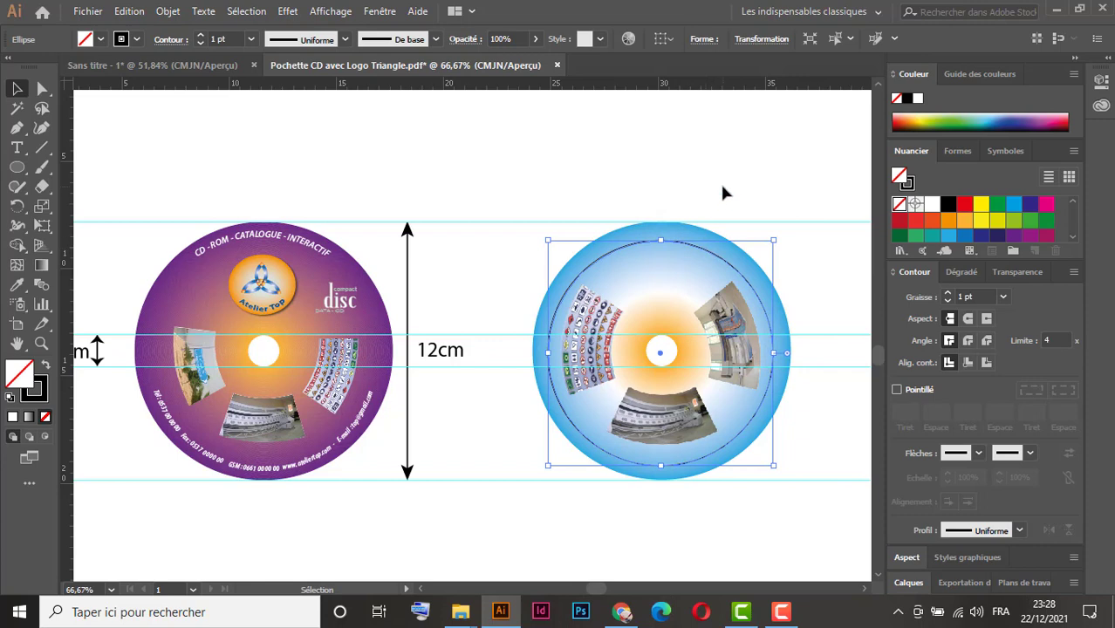
Step: Select the inner circle together with the new disc's shapes and align their centres horizontally and vertically
{"action": "left_click_drag", "start_coordinate": [722, 185], "coordinate": [641, 253]}
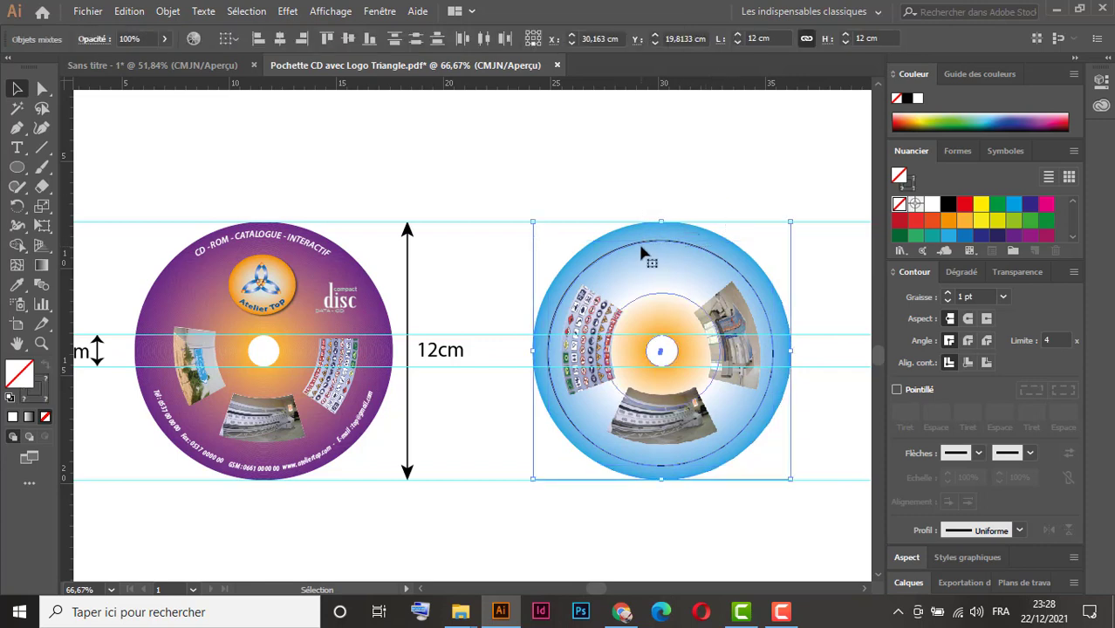
{"action": "left_click", "coordinate": [684, 228]}
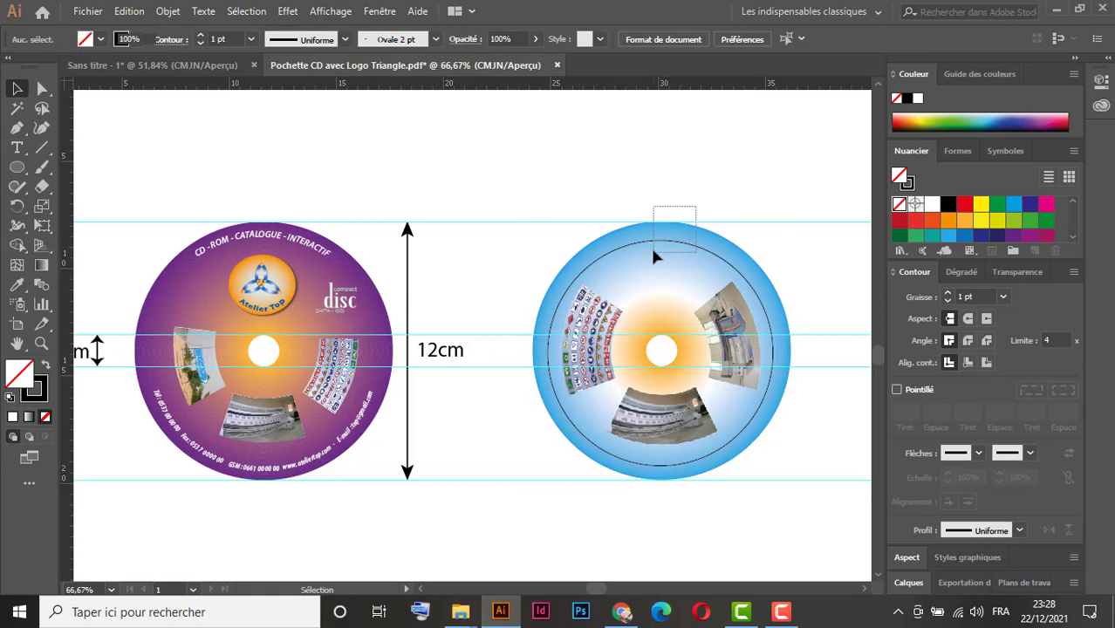
{"action": "left_click", "coordinate": [652, 248]}
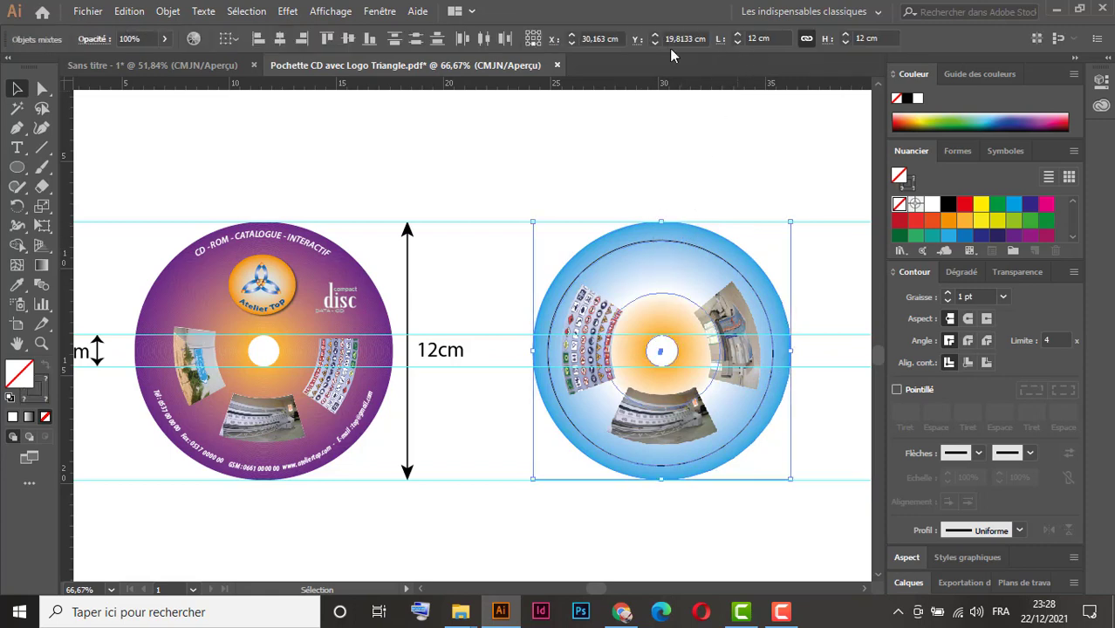
{"action": "left_click", "coordinate": [280, 39]}
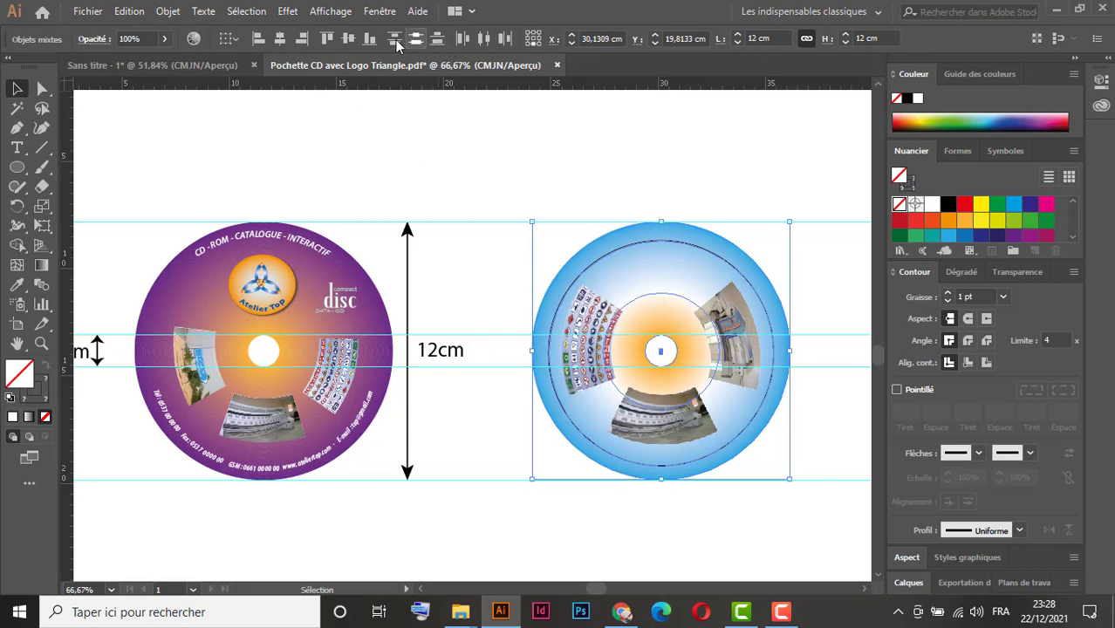
{"action": "left_click", "coordinate": [348, 39]}
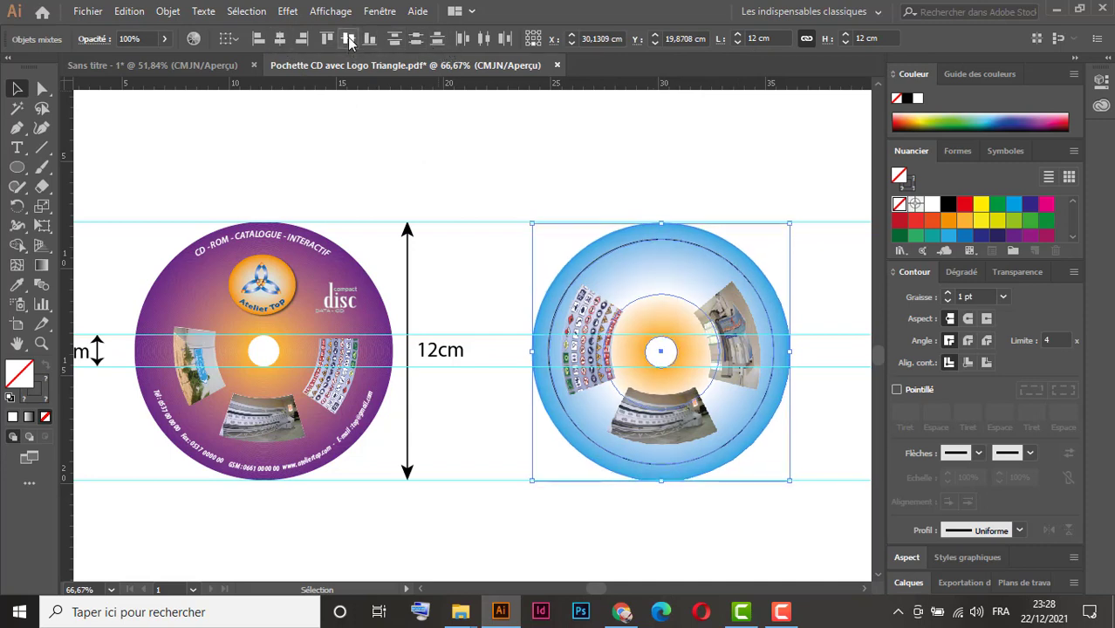
{"action": "left_click", "coordinate": [742, 157]}
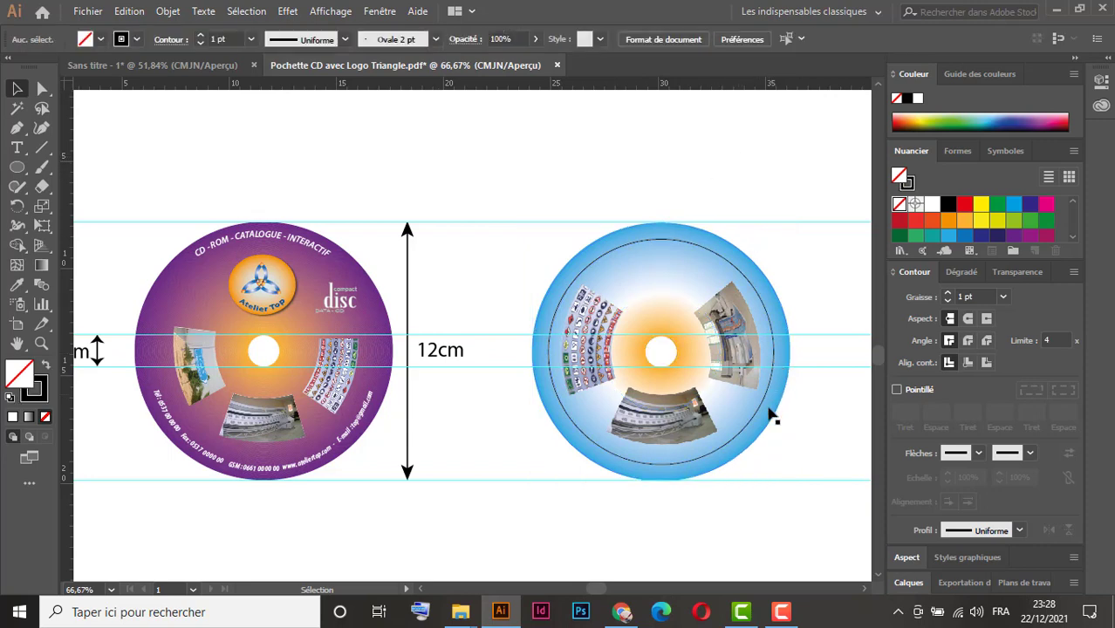
Step: Cut the inner circle into upper and lower halves with the Scissors tool at its left and right anchor points
{"action": "left_click", "coordinate": [702, 252]}
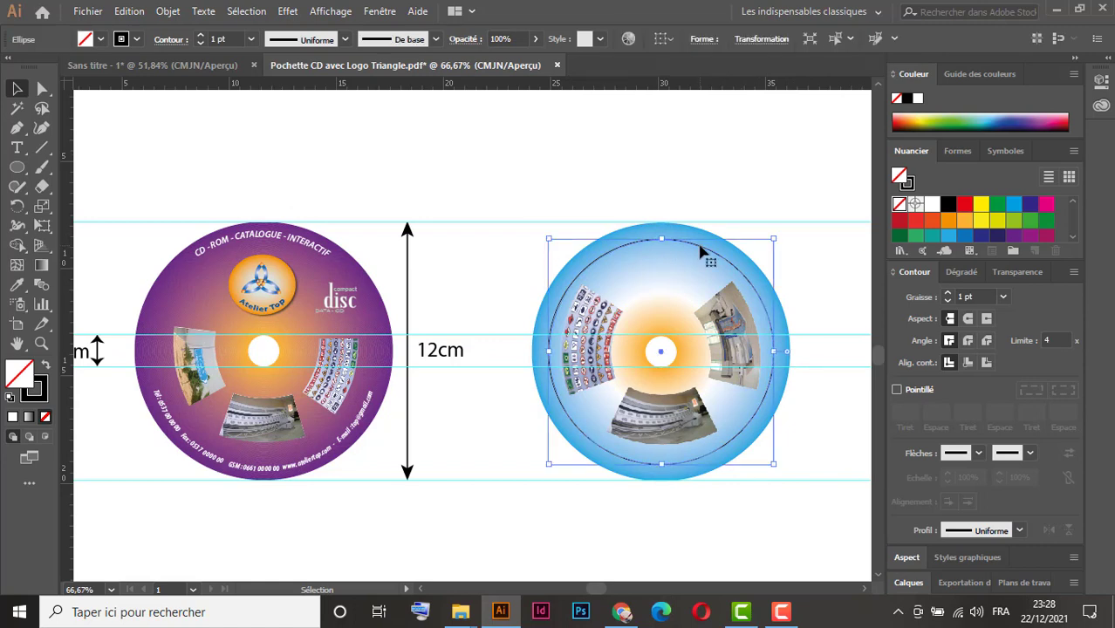
{"action": "left_click", "coordinate": [41, 185]}
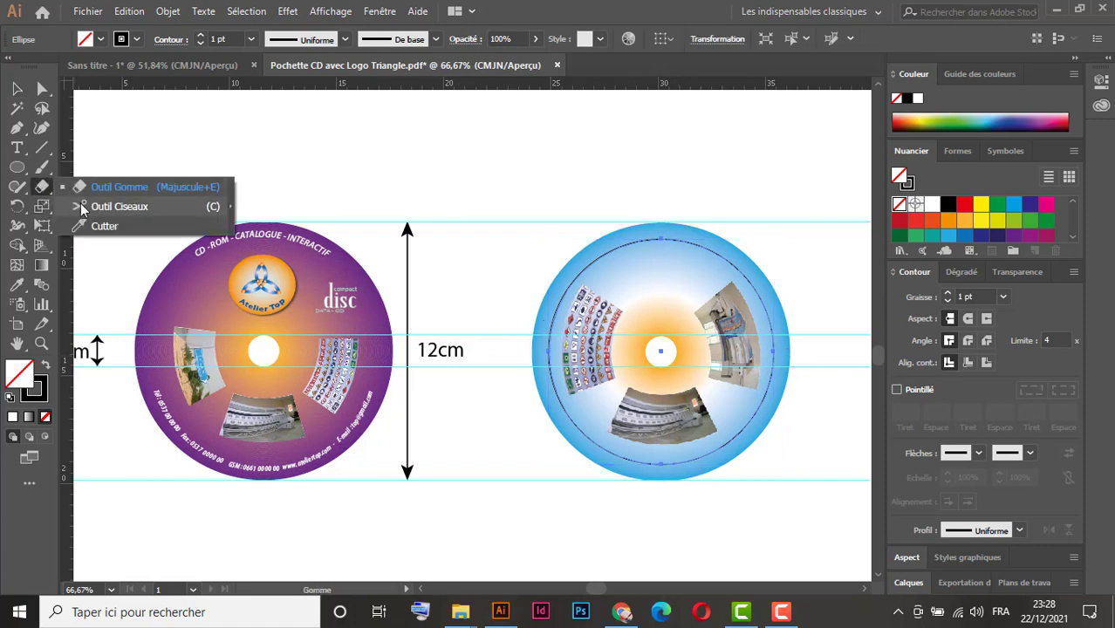
{"action": "left_click", "coordinate": [83, 210]}
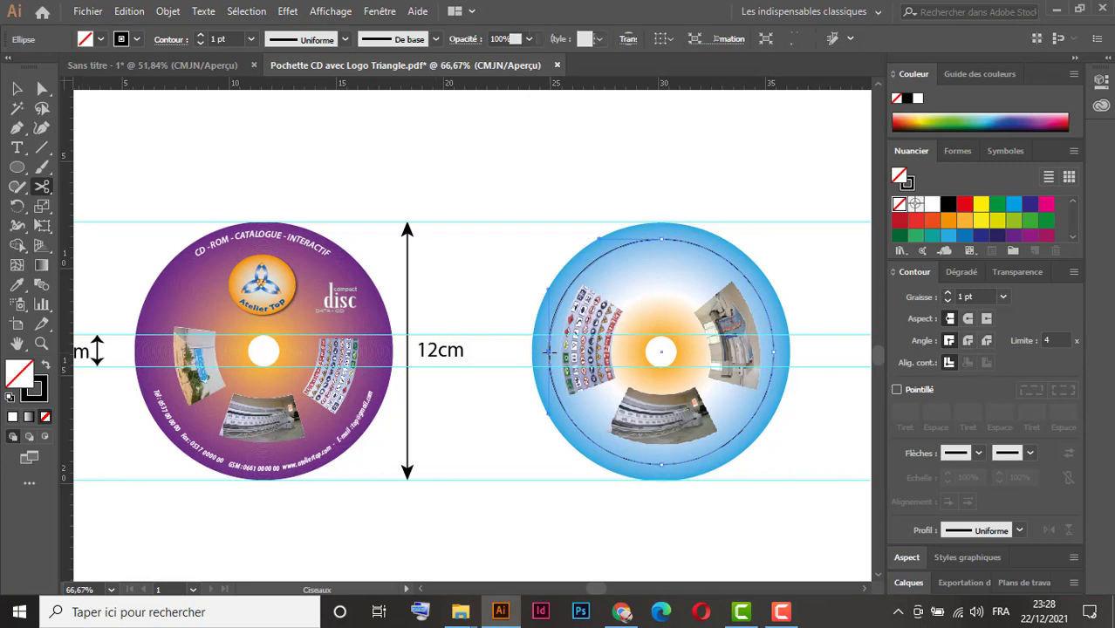
{"action": "left_click", "coordinate": [549, 352]}
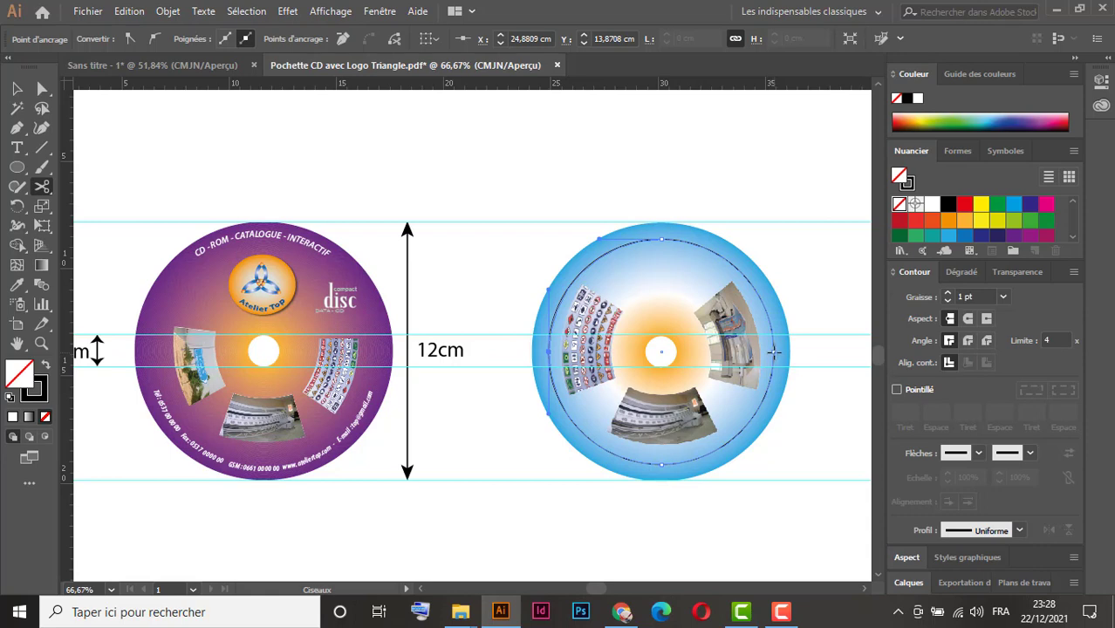
{"action": "left_click", "coordinate": [774, 351]}
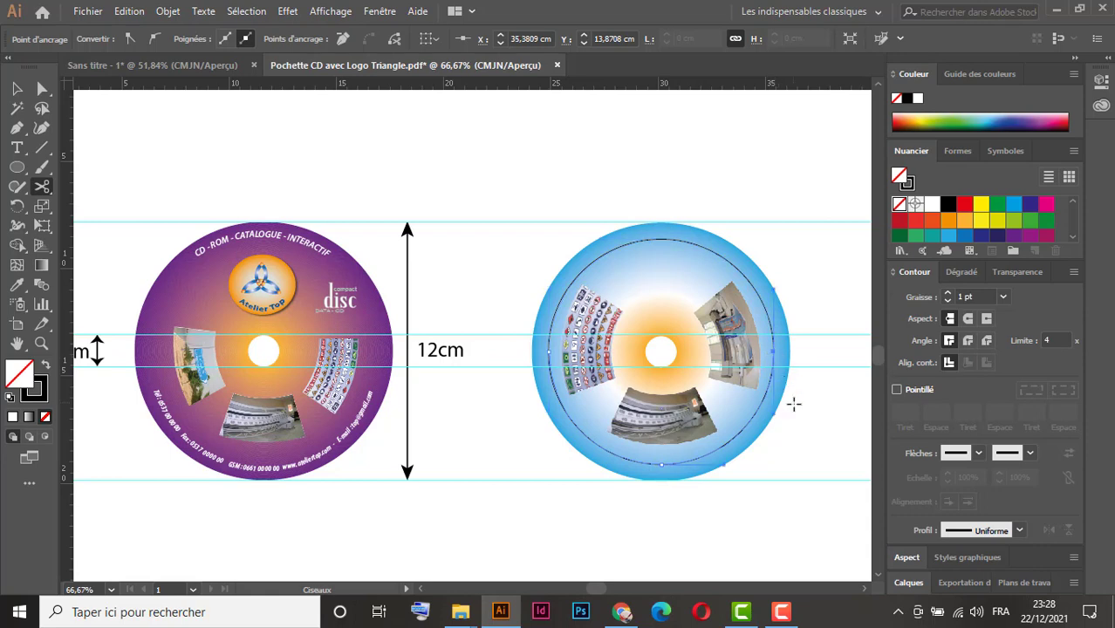
Step: Nudge the upper half of the cut circle slightly upward, closer to the new disc's edge
{"action": "left_click", "coordinate": [17, 88]}
{"action": "left_click", "coordinate": [617, 199]}
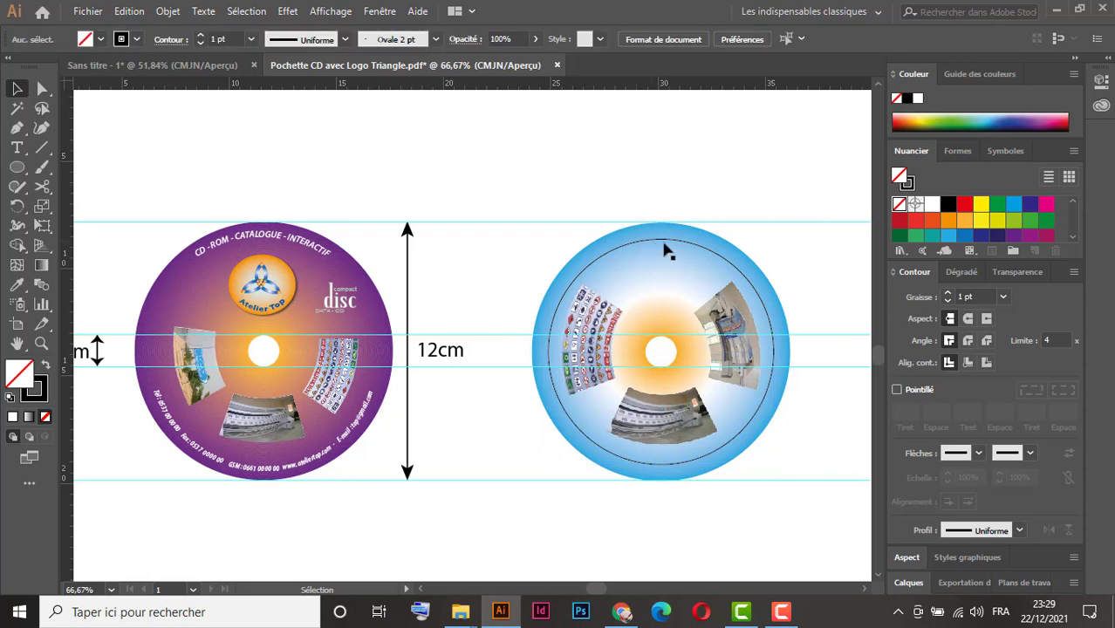
{"action": "left_click", "coordinate": [668, 241]}
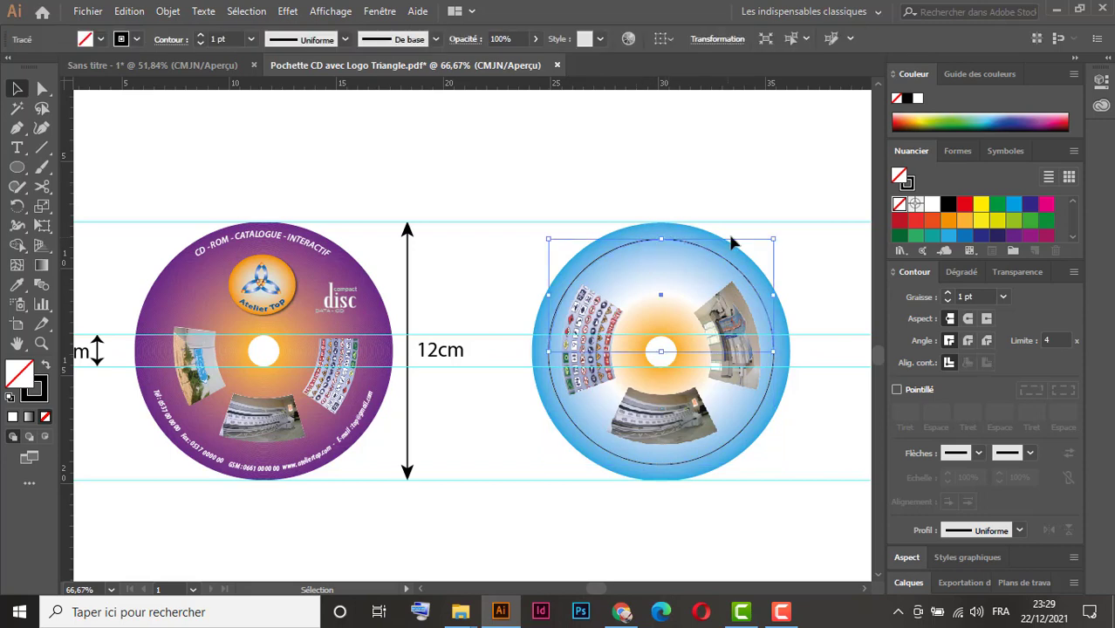
{"action": "key", "text": "Up"}
{"action": "key", "text": "Up"}
{"action": "key", "text": "Up"}
{"action": "key", "text": "Up"}
{"action": "key", "text": "Up"}
{"action": "key", "text": "Up"}
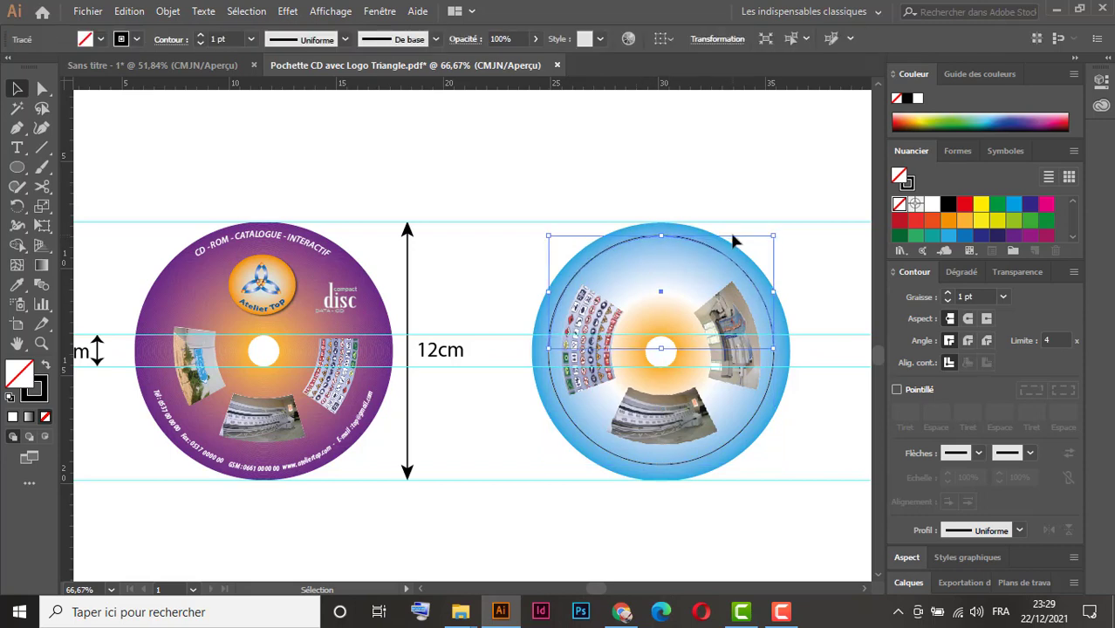
Step: Nudge the lower half of the cut circle slightly downward so a gap separates the two arcs
{"action": "left_click", "coordinate": [714, 457]}
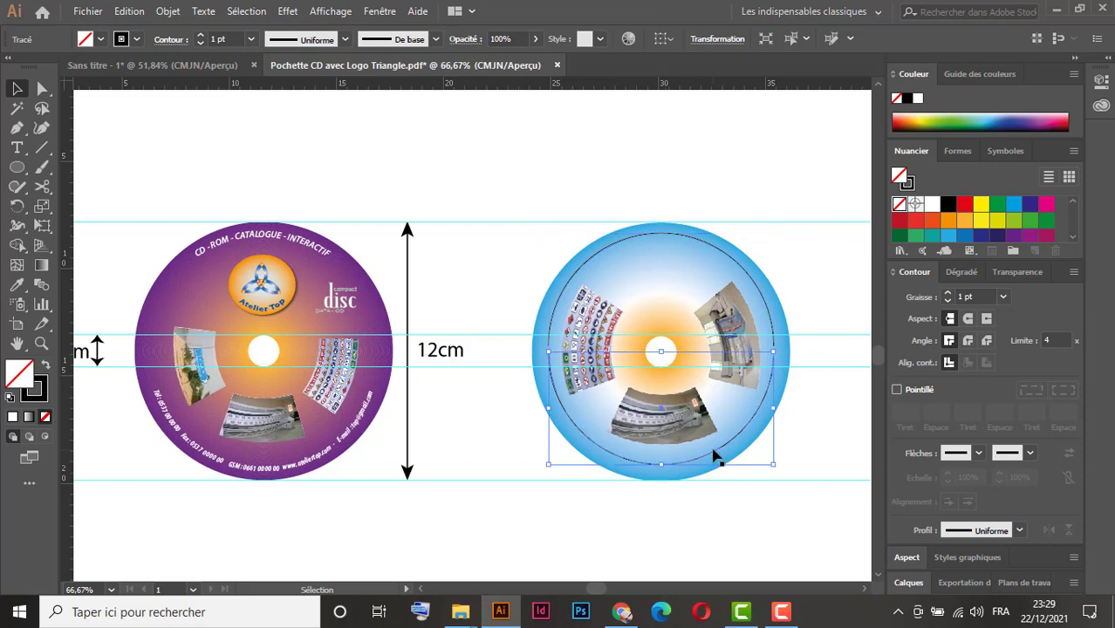
{"action": "key", "text": "Down"}
{"action": "key", "text": "Down"}
{"action": "key", "text": "Down"}
{"action": "key", "text": "Down"}
{"action": "key", "text": "Down"}
{"action": "key", "text": "Down"}
{"action": "key", "text": "Down"}
{"action": "key", "text": "Down"}
{"action": "key", "text": "Down"}
{"action": "key", "text": "Down"}
{"action": "key", "text": "Down"}
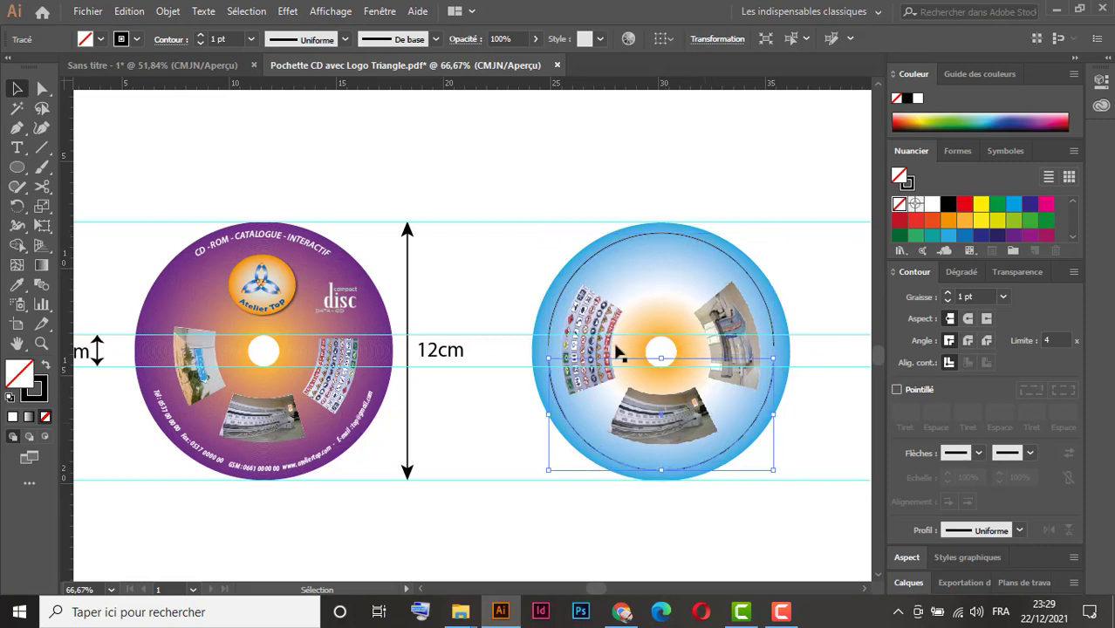
{"action": "left_click", "coordinate": [506, 272]}
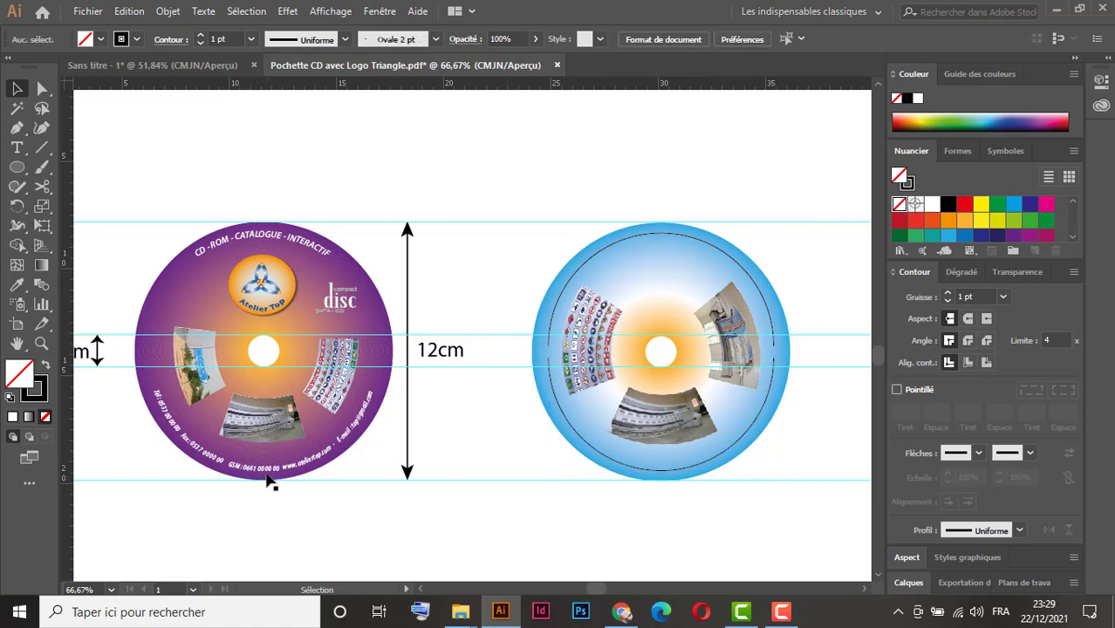
Step: Copy the whole contact line that curves along the lower edge of the original purple disc
{"action": "left_click", "coordinate": [270, 475]}
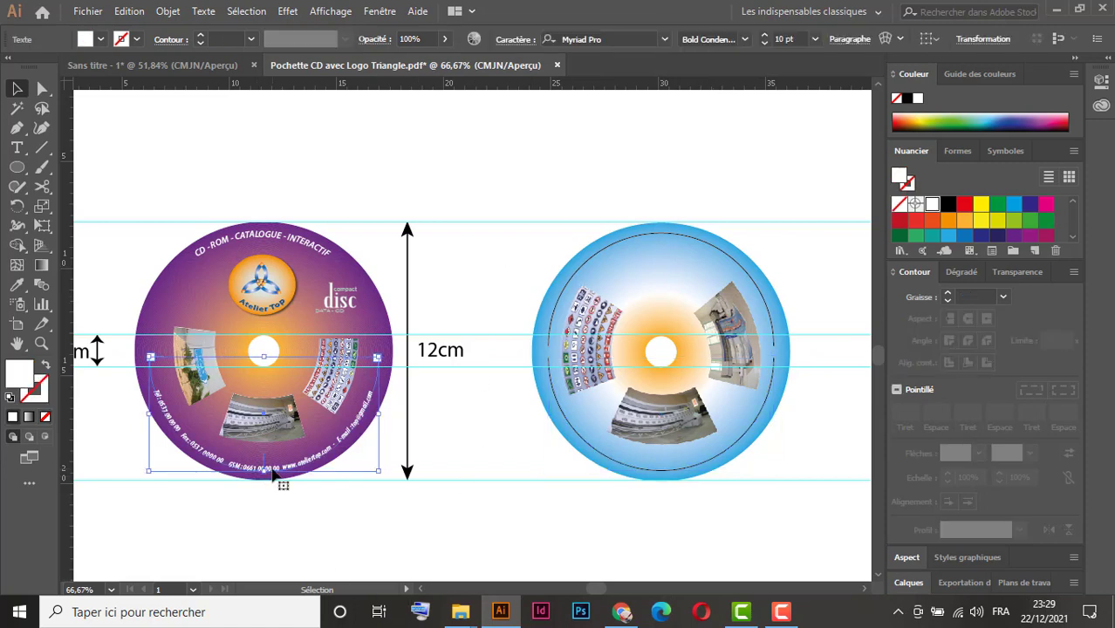
{"action": "double_click", "coordinate": [294, 470]}
{"action": "key", "text": "ctrl+a"}
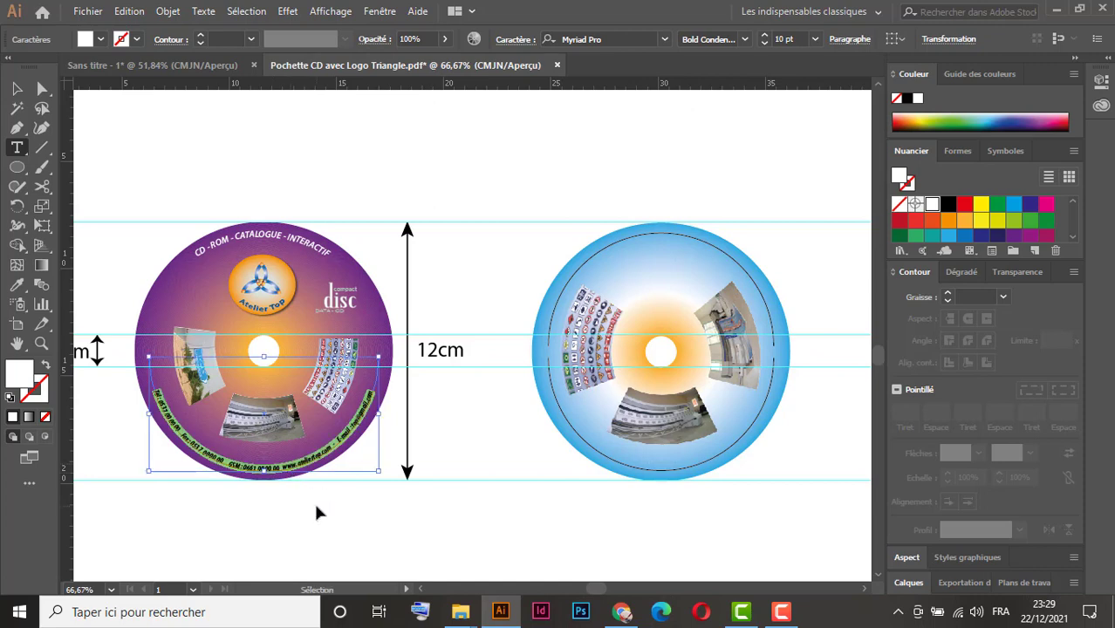
{"action": "left_click", "coordinate": [16, 88]}
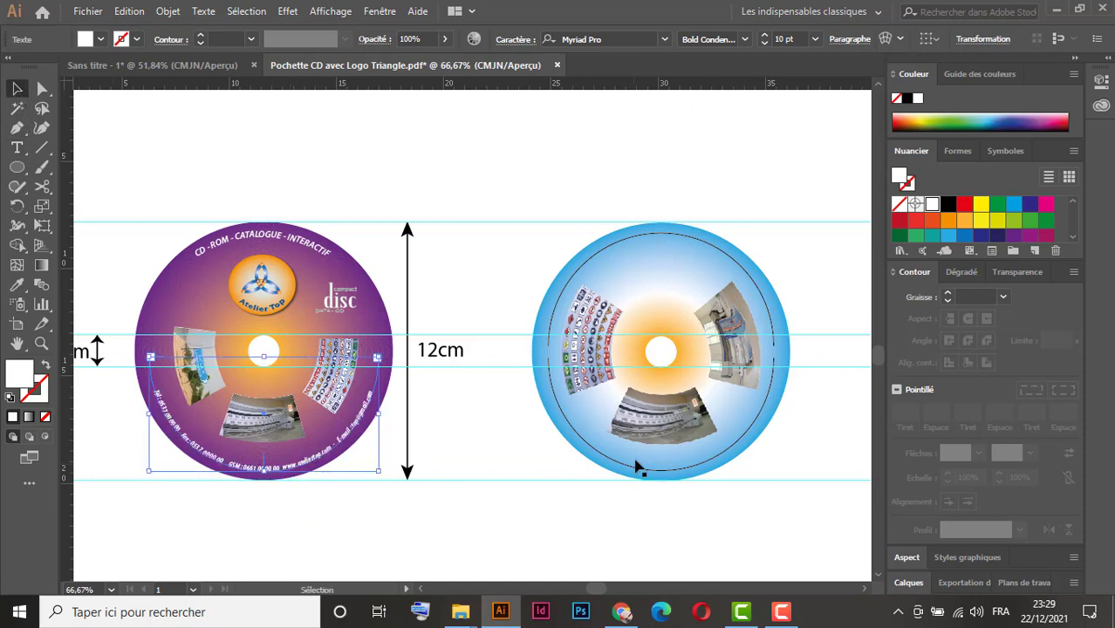
Step: Turn the new disc's lower arc into a type path and paste the copied contact line onto it
{"action": "left_click", "coordinate": [675, 504], "text": "ctrl"}
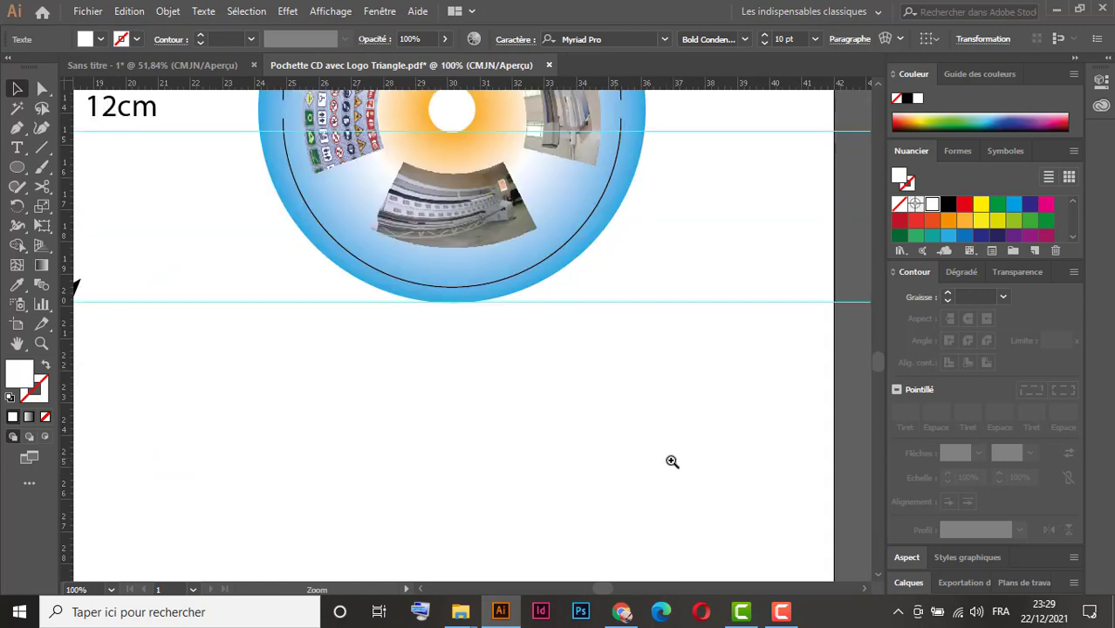
{"action": "left_click_drag", "start_coordinate": [524, 321], "coordinate": [560, 496]}
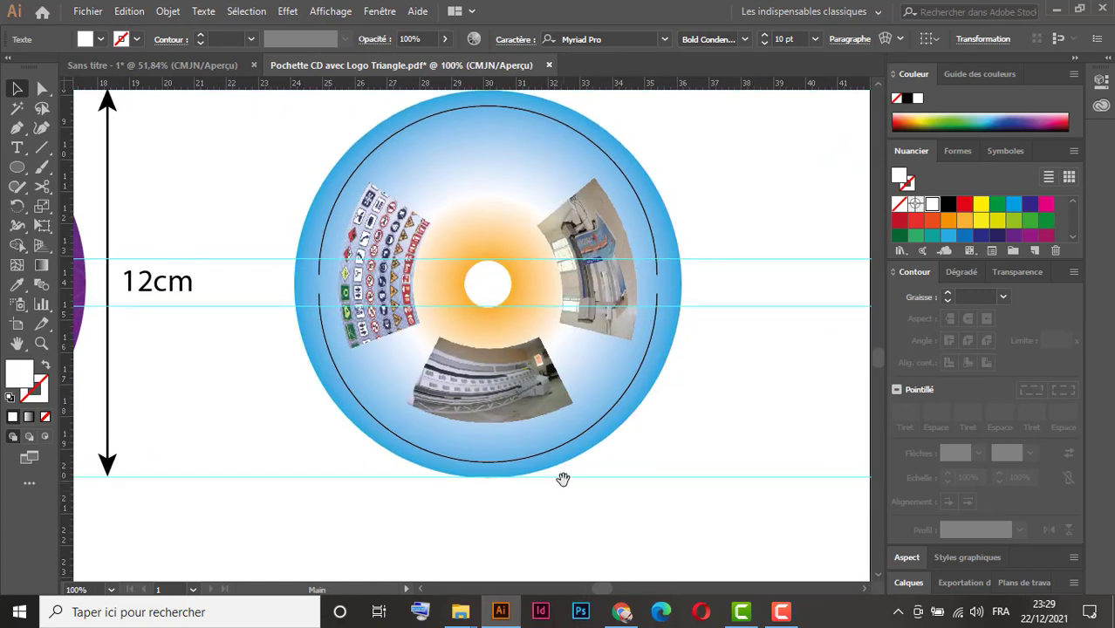
{"action": "left_click", "coordinate": [17, 148]}
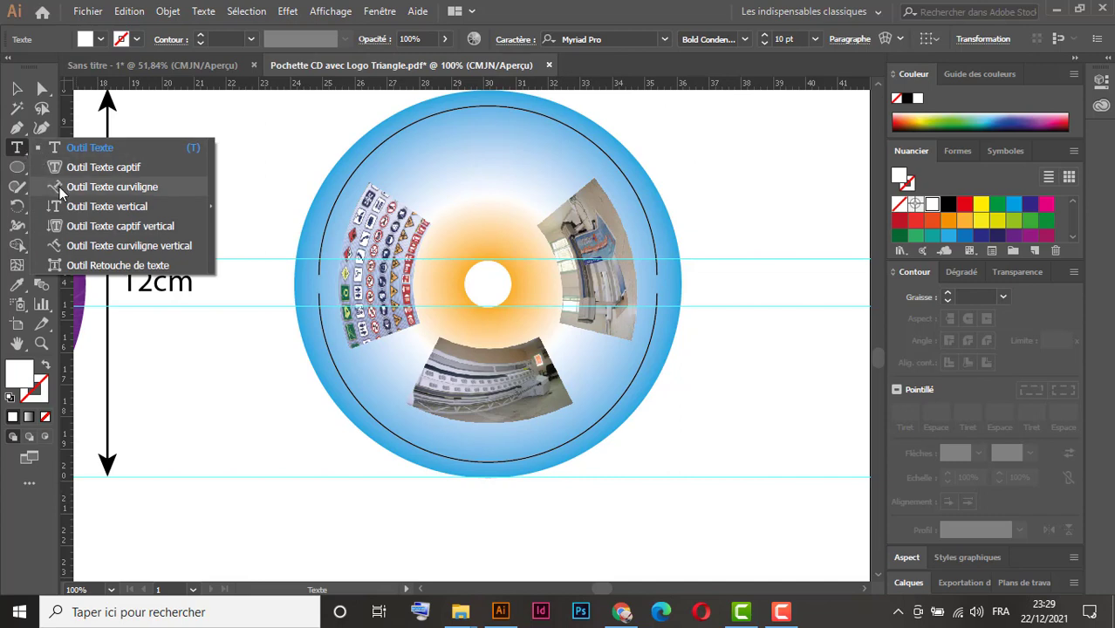
{"action": "left_click", "coordinate": [131, 189]}
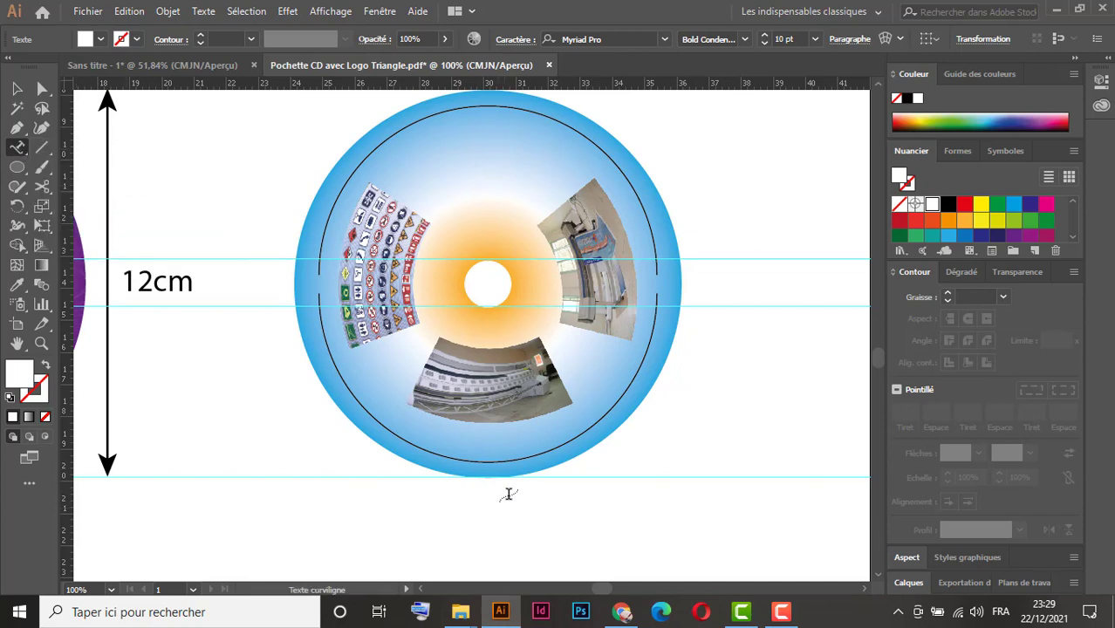
{"action": "left_click", "coordinate": [431, 448]}
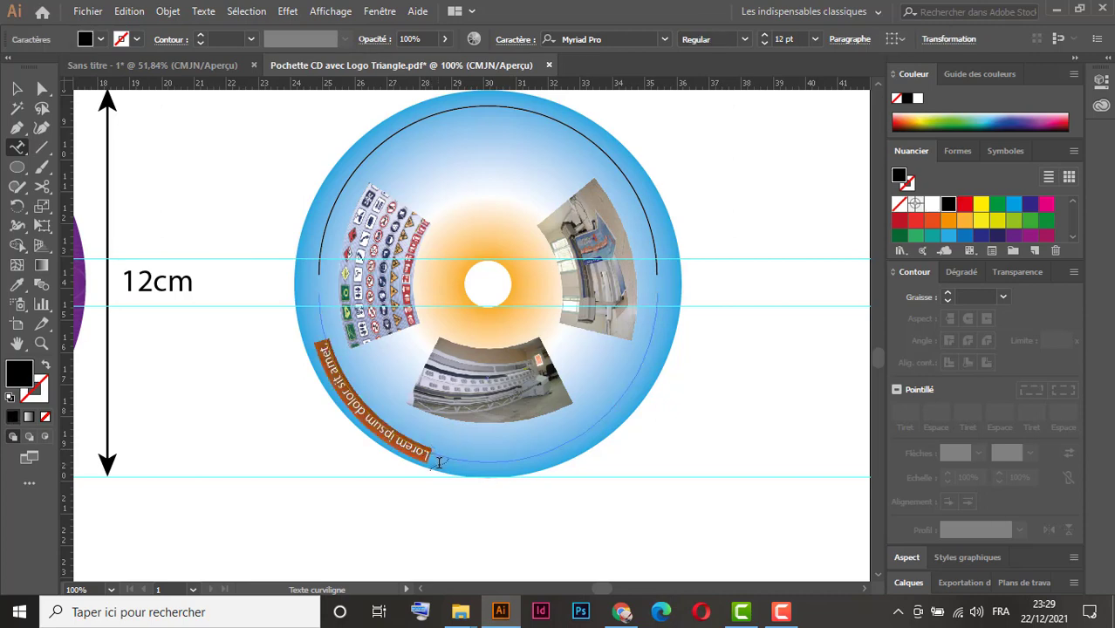
{"action": "key", "text": "Escape"}
{"action": "key", "text": "ctrl+v"}
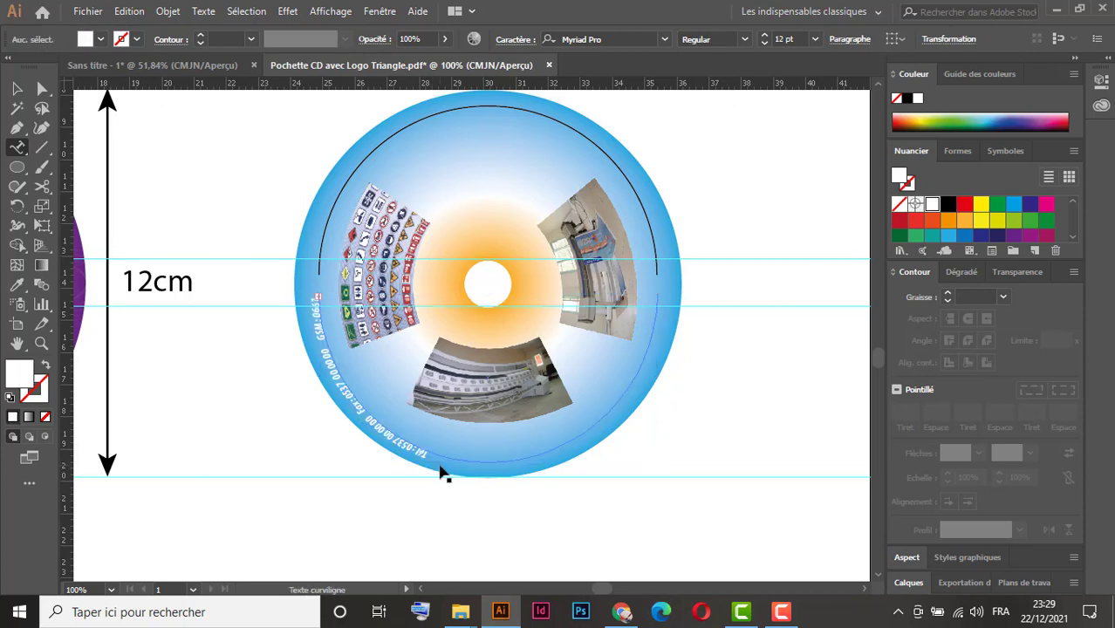
Step: Extend the contact line's text range across the full lower arc and flip it to the path's inner side so it reads upright
{"action": "left_click", "coordinate": [16, 89]}
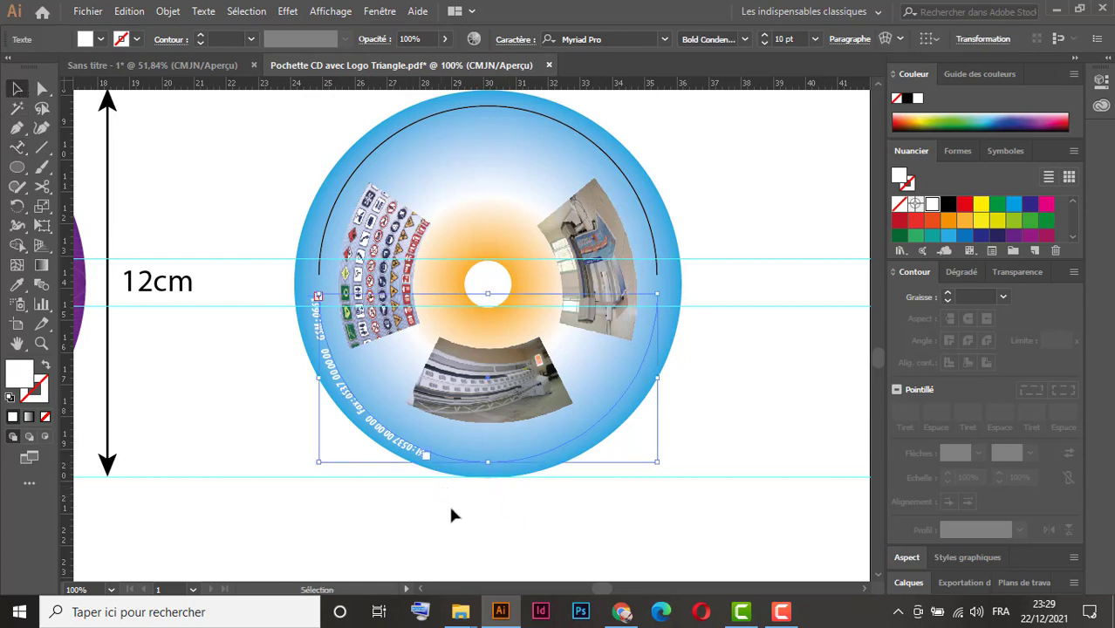
{"action": "left_click", "coordinate": [480, 479], "text": "ctrl"}
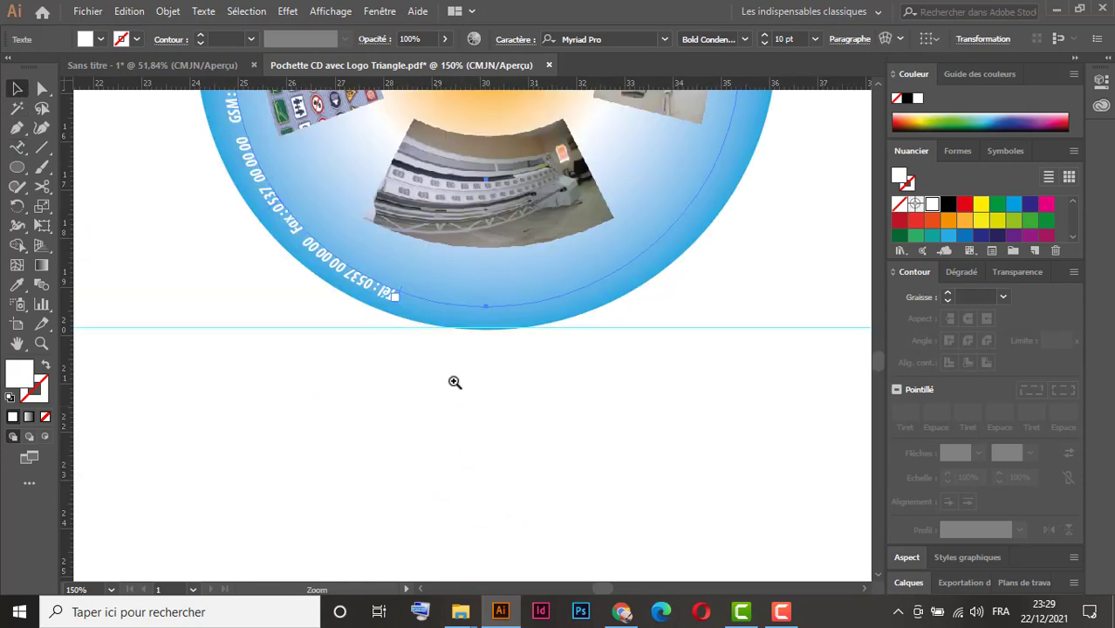
{"action": "left_click_drag", "start_coordinate": [453, 324], "coordinate": [423, 451]}
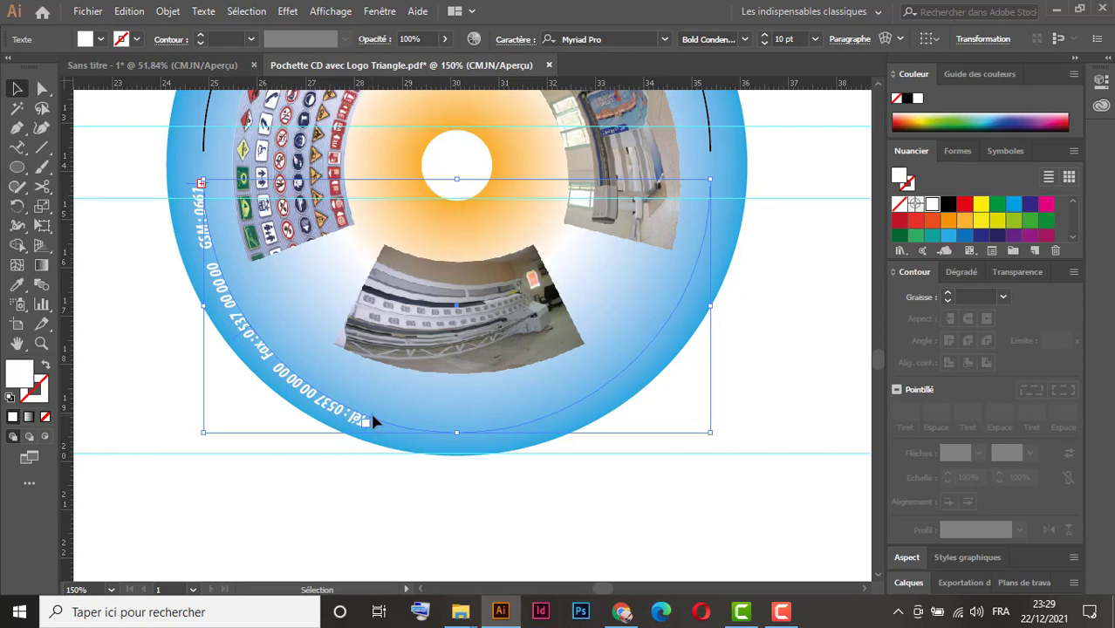
{"action": "left_click_drag", "start_coordinate": [372, 416], "coordinate": [715, 179]}
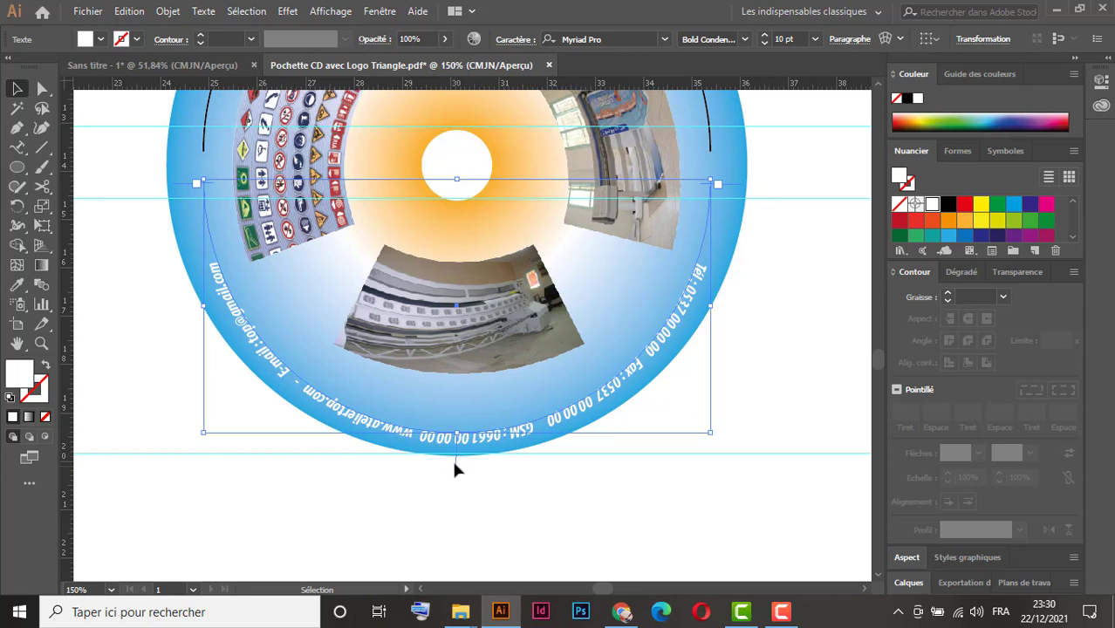
{"action": "left_click_drag", "start_coordinate": [454, 462], "coordinate": [456, 433]}
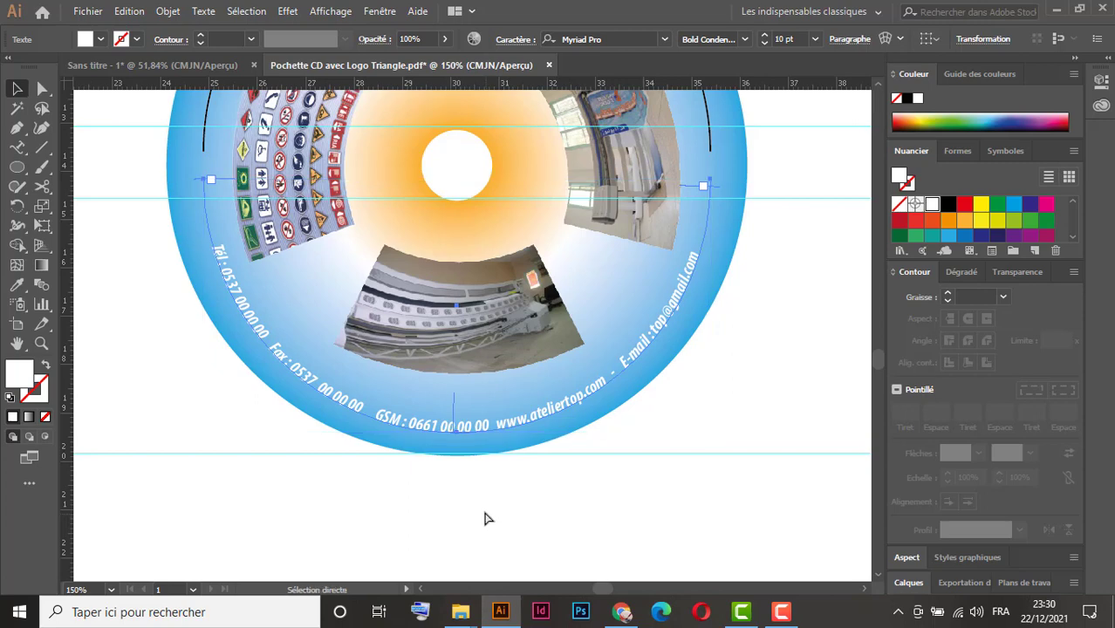
Step: Undo the manual flip of the lower contact line and flip it through the path type options, with Symétrie and the preview enabled
{"action": "key", "text": "ctrl+z"}
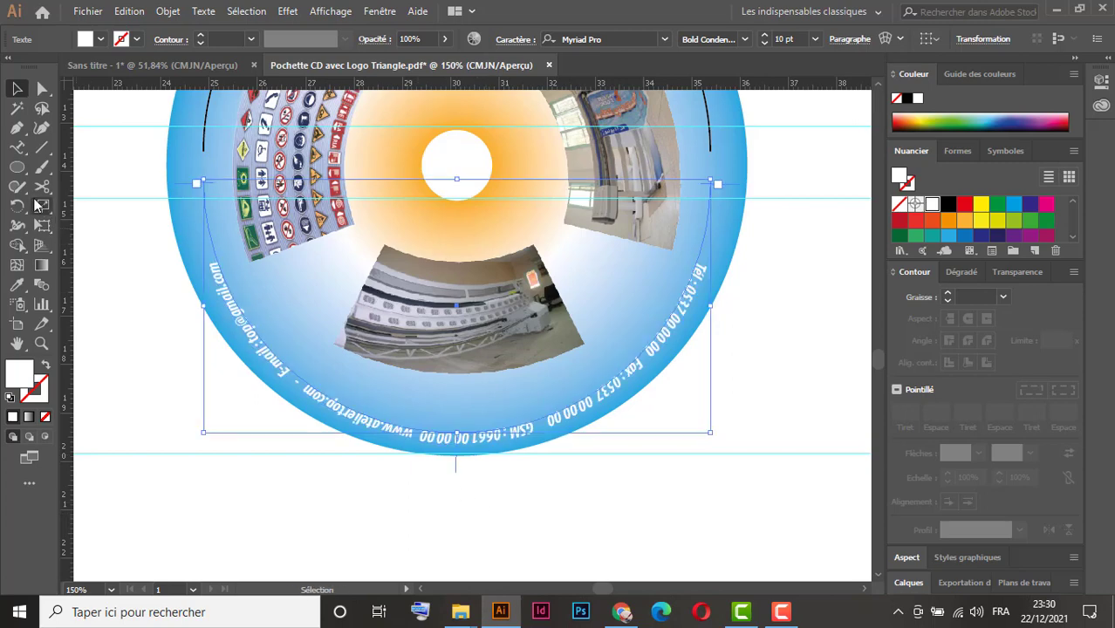
{"action": "double_click", "coordinate": [18, 150]}
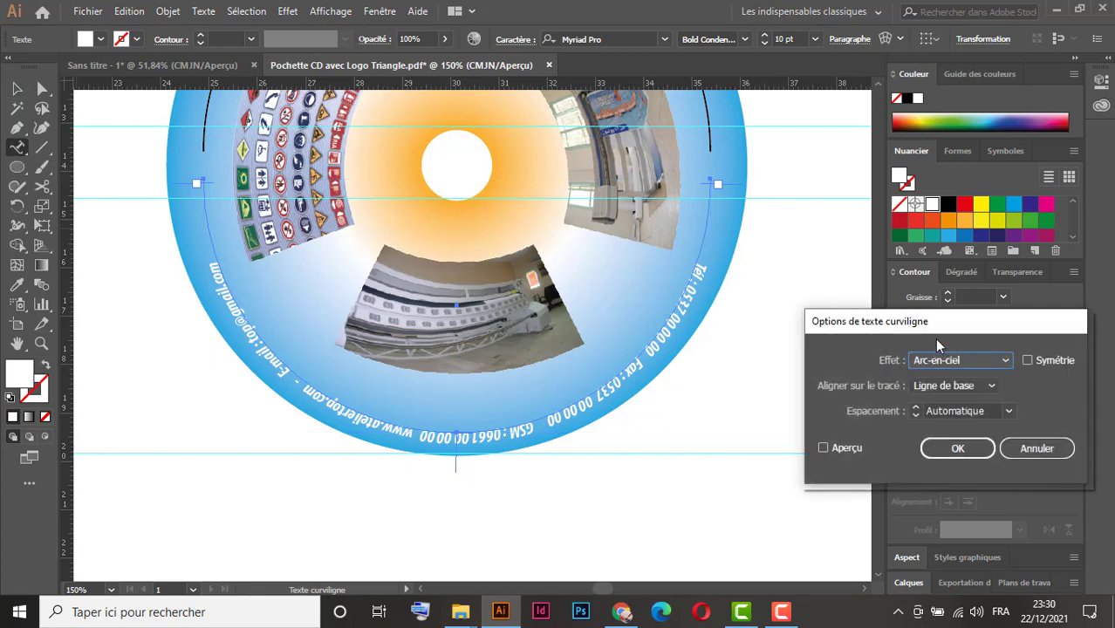
{"action": "left_click_drag", "start_coordinate": [937, 345], "coordinate": [864, 232]}
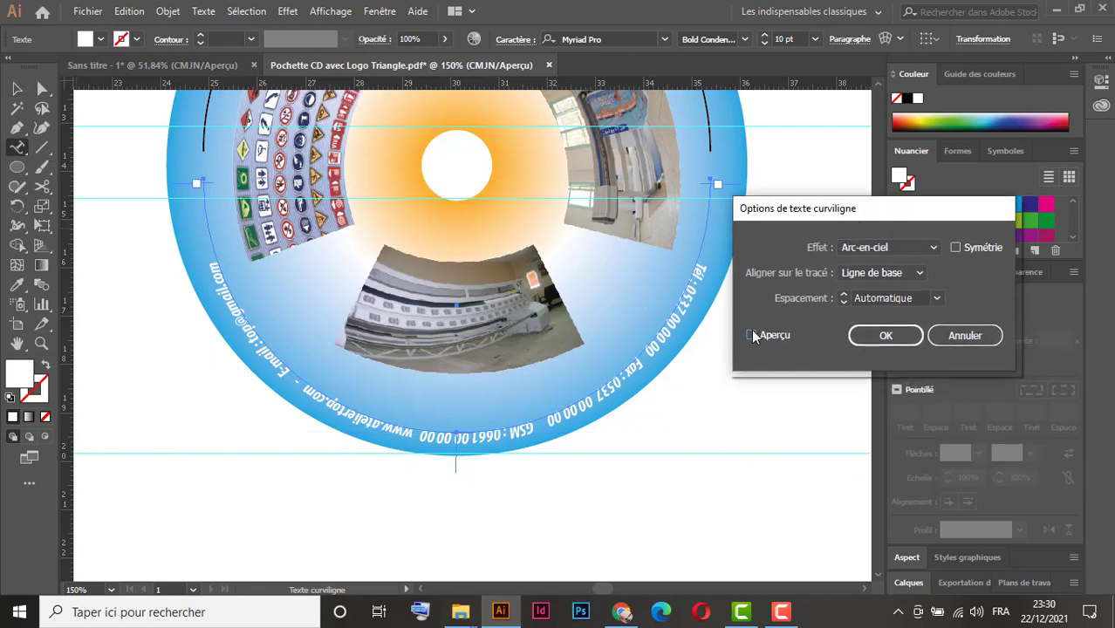
{"action": "left_click", "coordinate": [955, 249]}
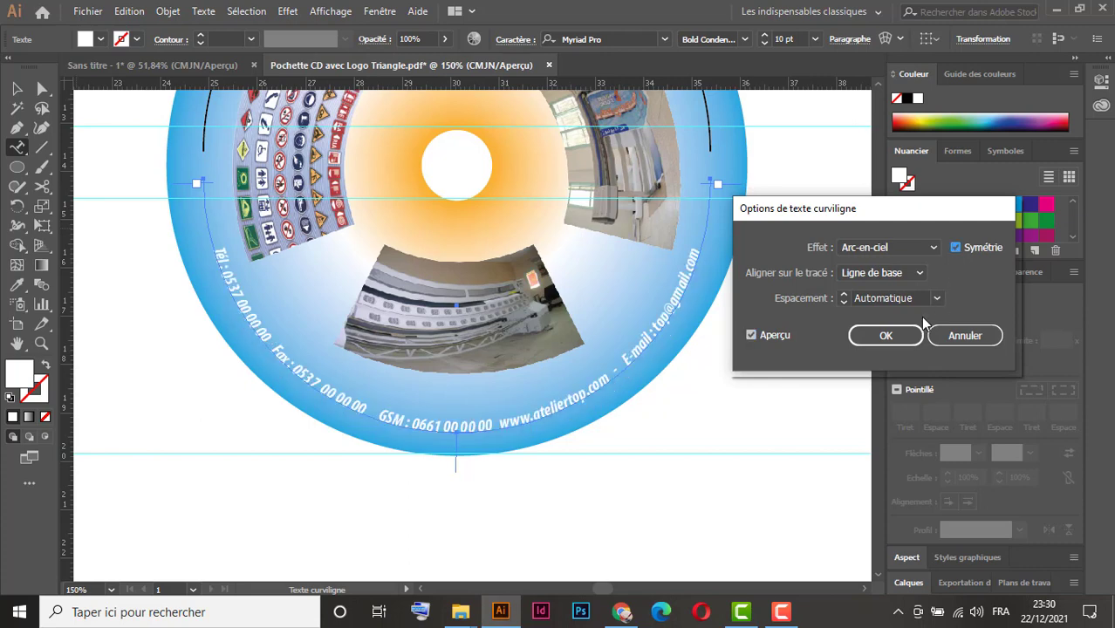
{"action": "left_click", "coordinate": [886, 336]}
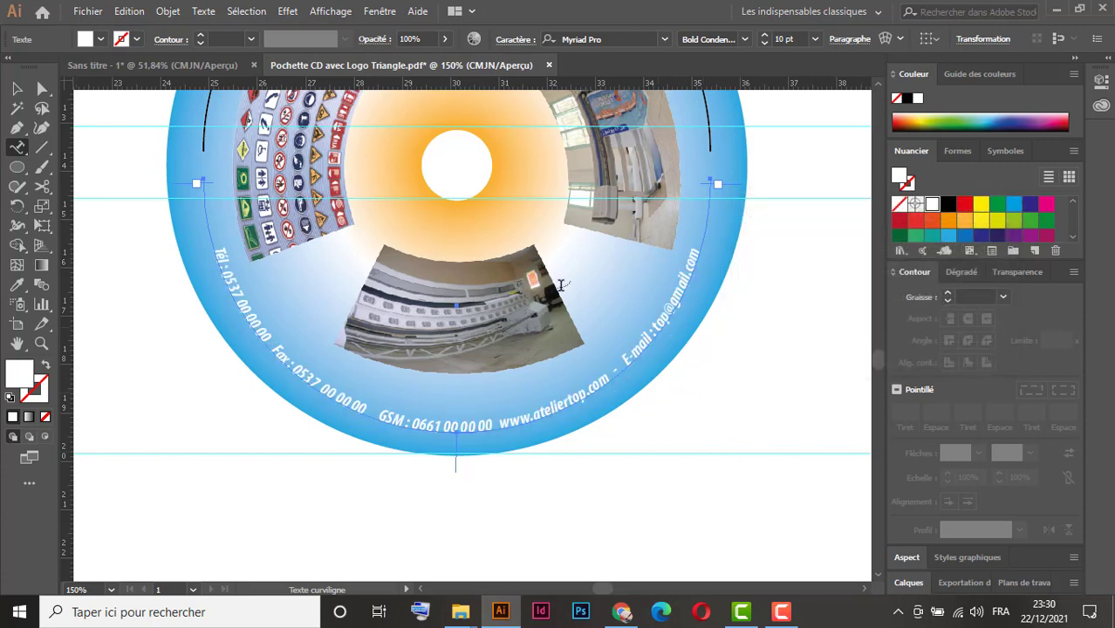
{"action": "left_click", "coordinate": [19, 89]}
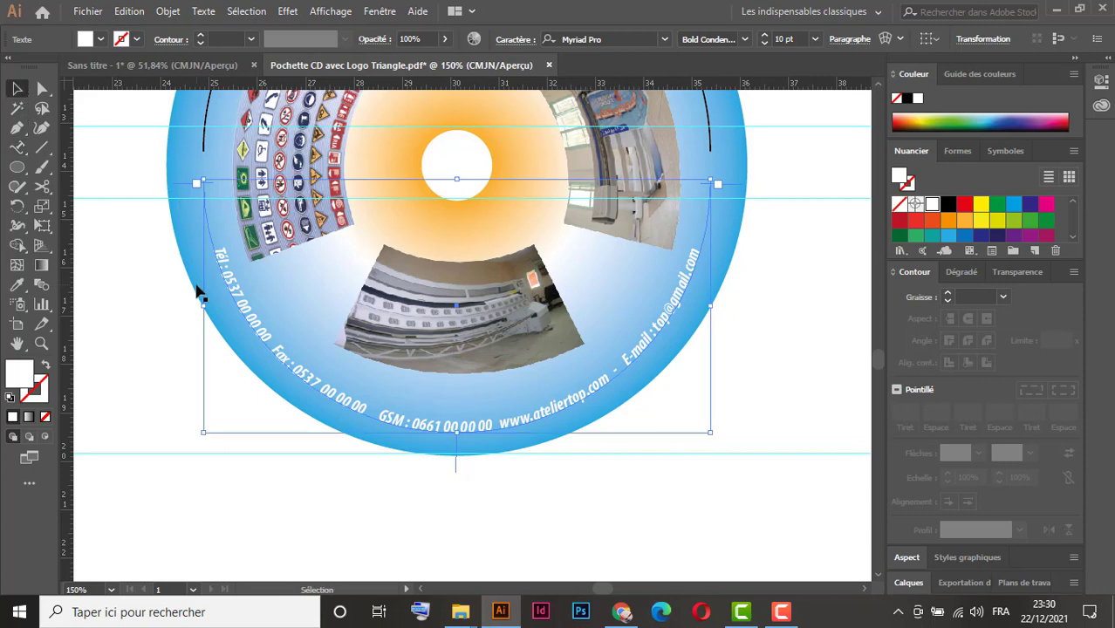
Step: Copy the whole curved title "CD - ROM - CATALOGUE - INTERACTIF" from the upper edge of the original purple disc
{"action": "left_click_drag", "start_coordinate": [272, 314], "coordinate": [631, 501]}
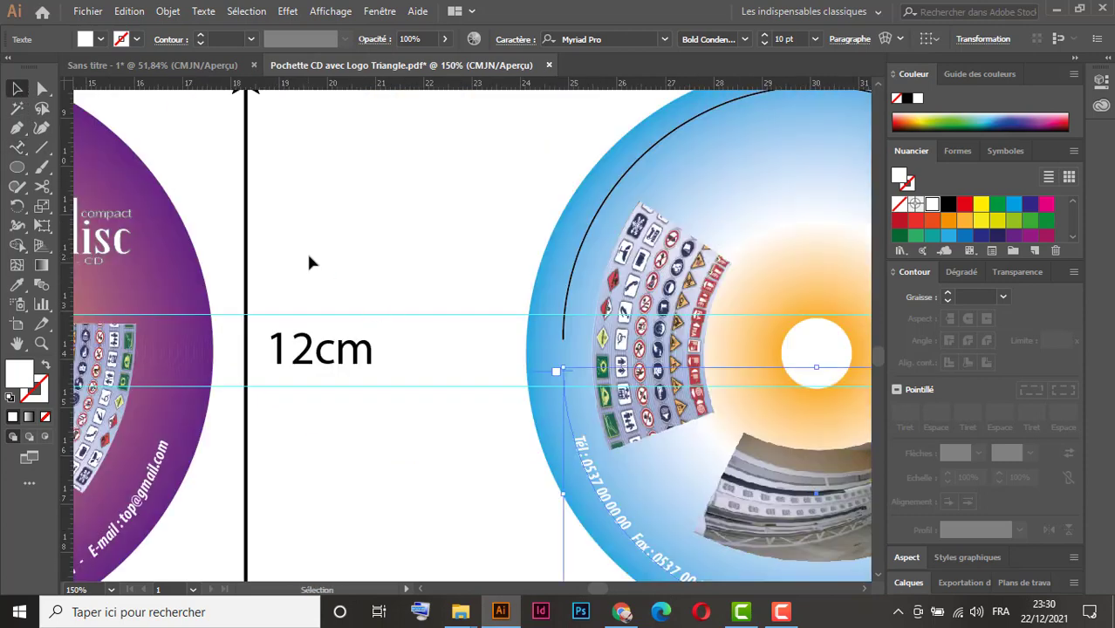
{"action": "left_click_drag", "start_coordinate": [222, 226], "coordinate": [517, 272]}
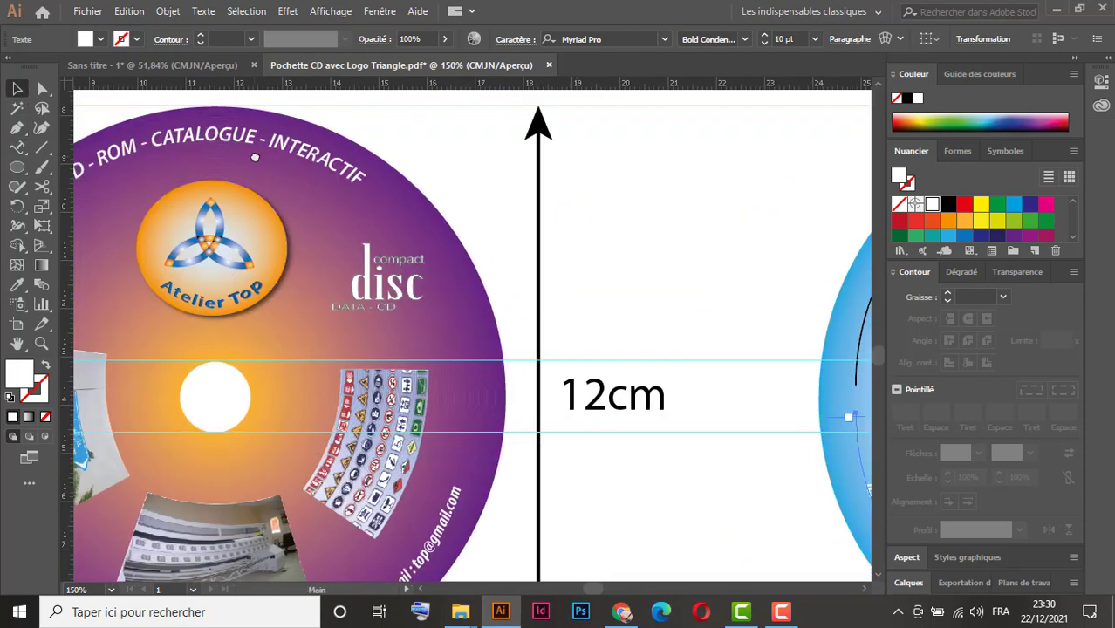
{"action": "left_click_drag", "start_coordinate": [199, 154], "coordinate": [338, 247]}
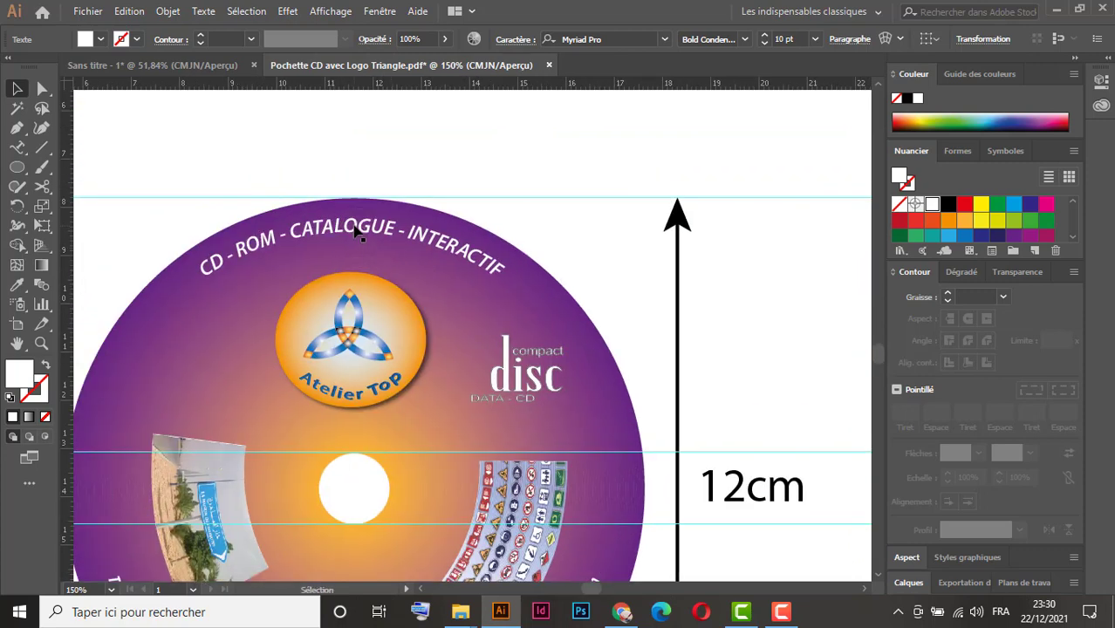
{"action": "left_click", "coordinate": [352, 226]}
{"action": "double_click", "coordinate": [378, 242]}
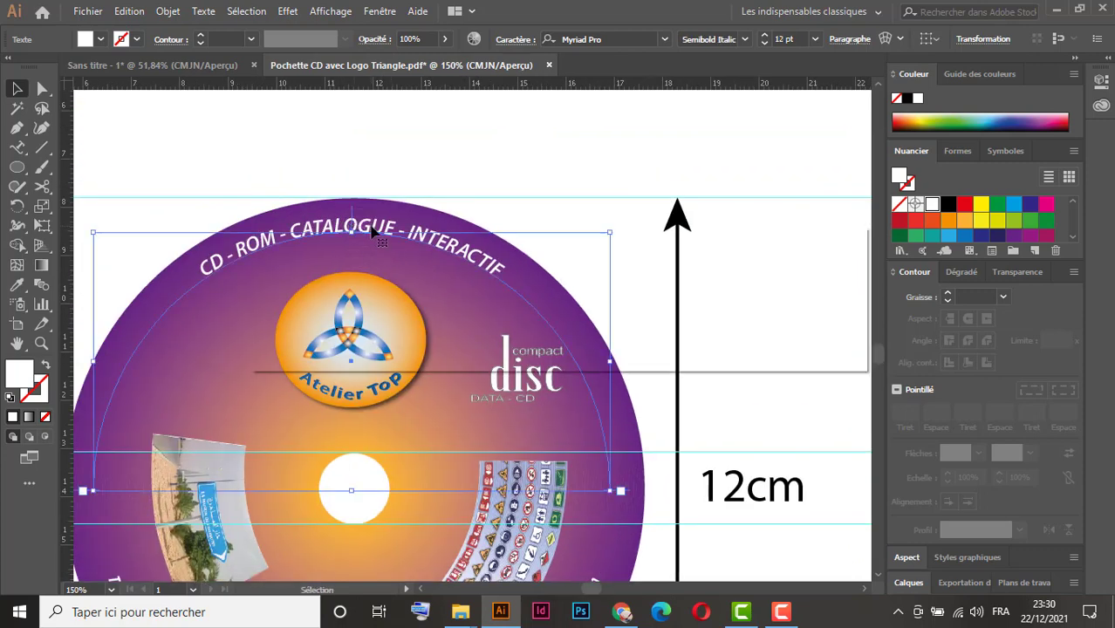
{"action": "left_click", "coordinate": [691, 346]}
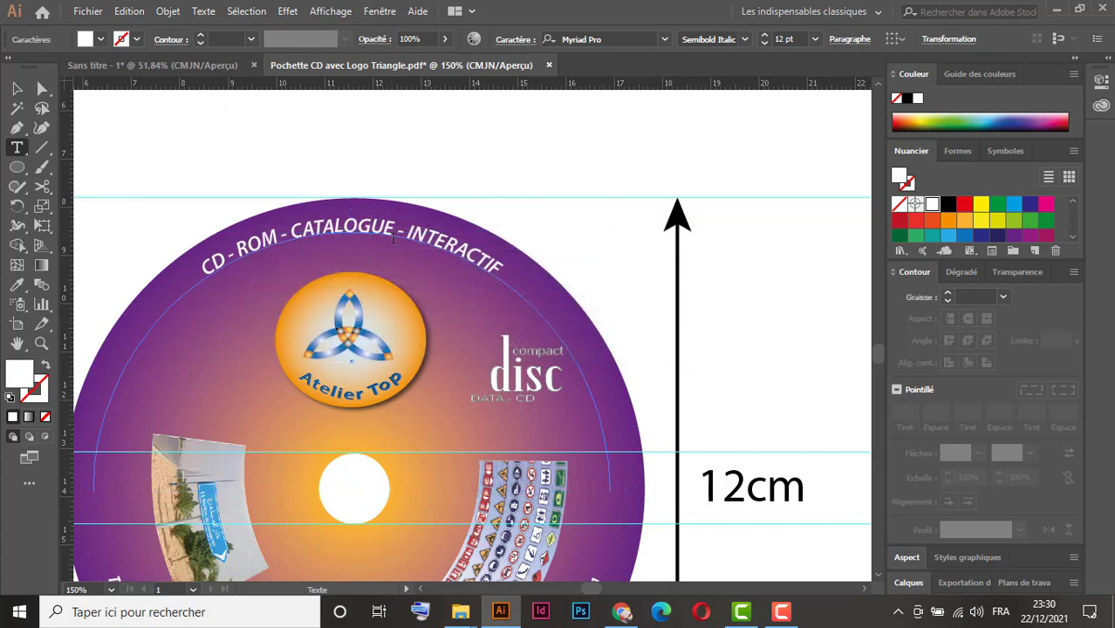
{"action": "triple_click", "coordinate": [378, 223]}
{"action": "key", "text": "ctrl+c"}
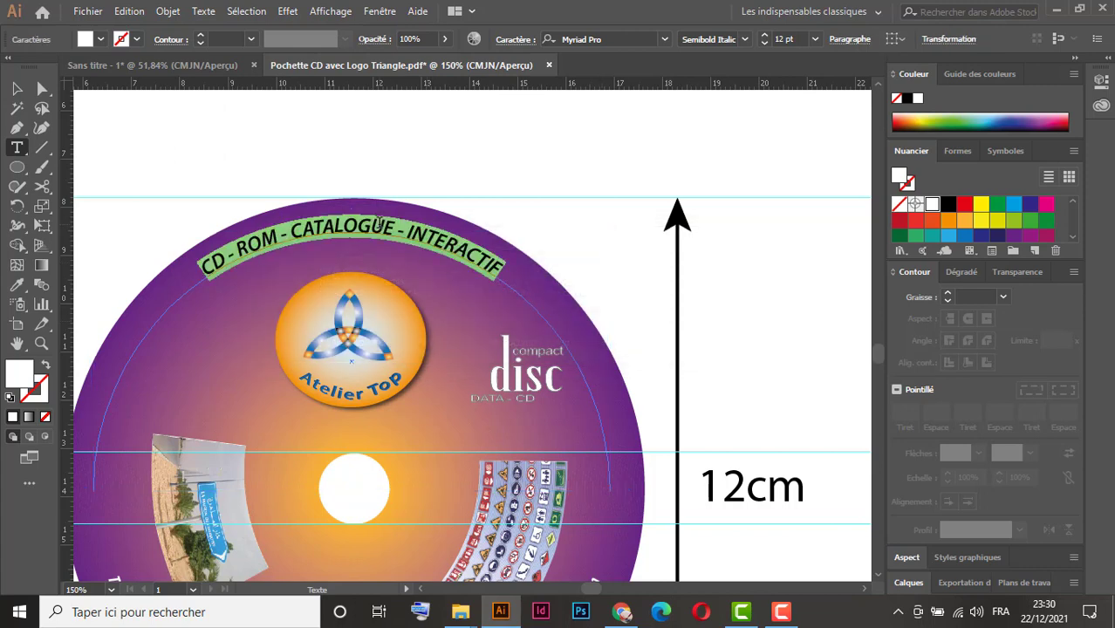
{"action": "key", "text": "Escape"}
{"action": "left_click", "coordinate": [199, 149]}
{"action": "left_click", "coordinate": [18, 90]}
Step: Paste the copied title as path type on the new disc's upper arc and extend its text range back to the arc's left end
{"action": "key", "text": "ctrl+minus"}
{"action": "key", "text": "ctrl+minus"}
{"action": "key", "text": "ctrl+minus"}
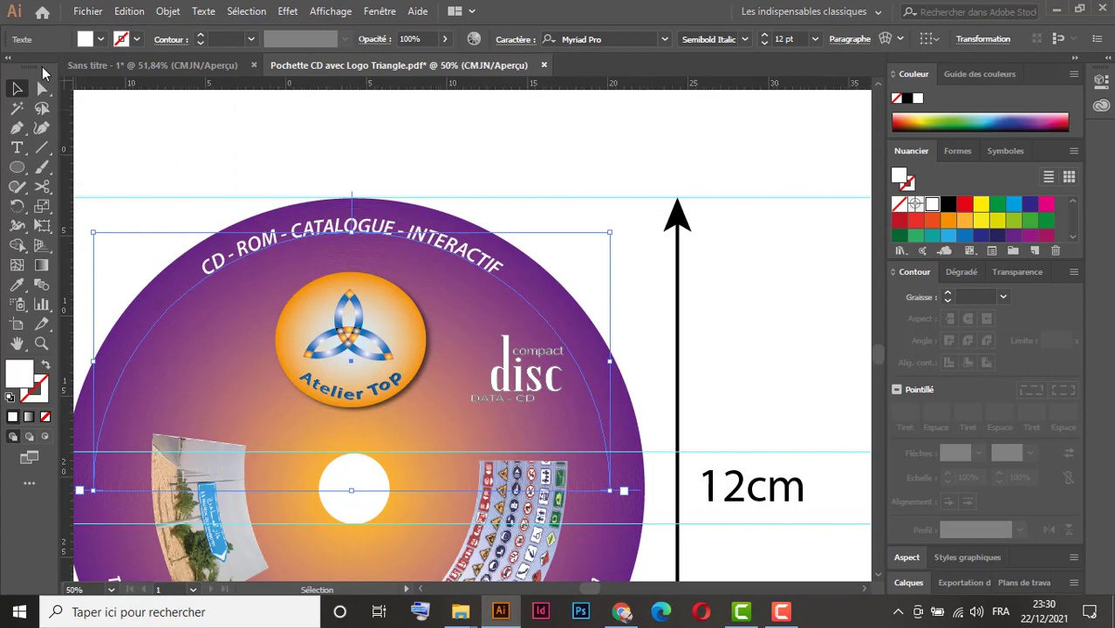
{"action": "key", "text": "ctrl+space"}
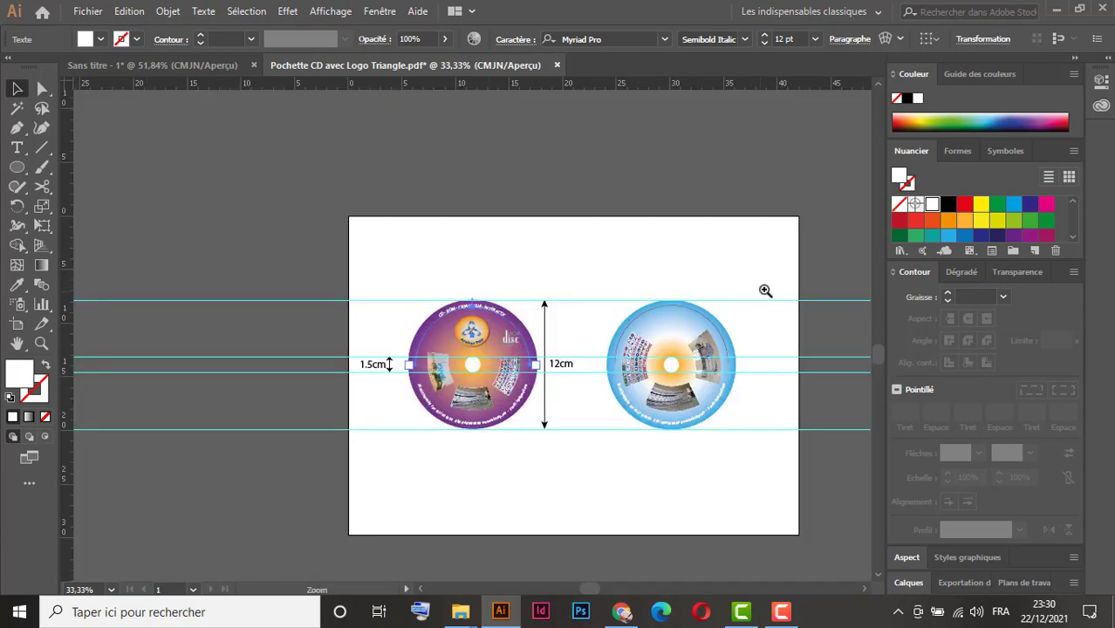
{"action": "left_click_drag", "start_coordinate": [764, 290], "coordinate": [599, 443]}
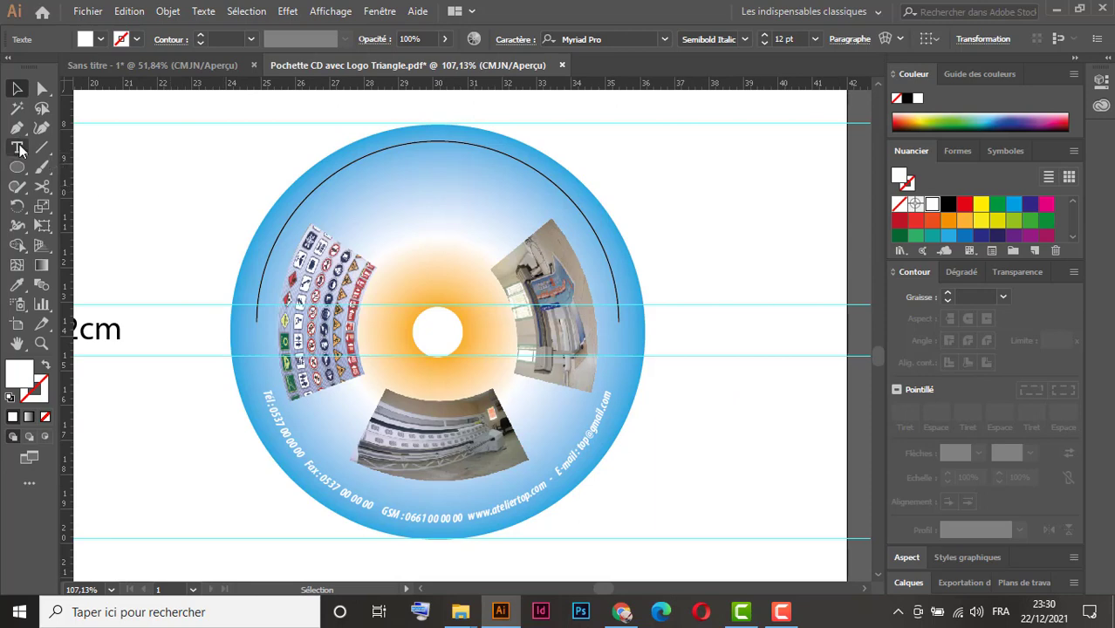
{"action": "left_click_drag", "start_coordinate": [19, 150], "coordinate": [123, 188]}
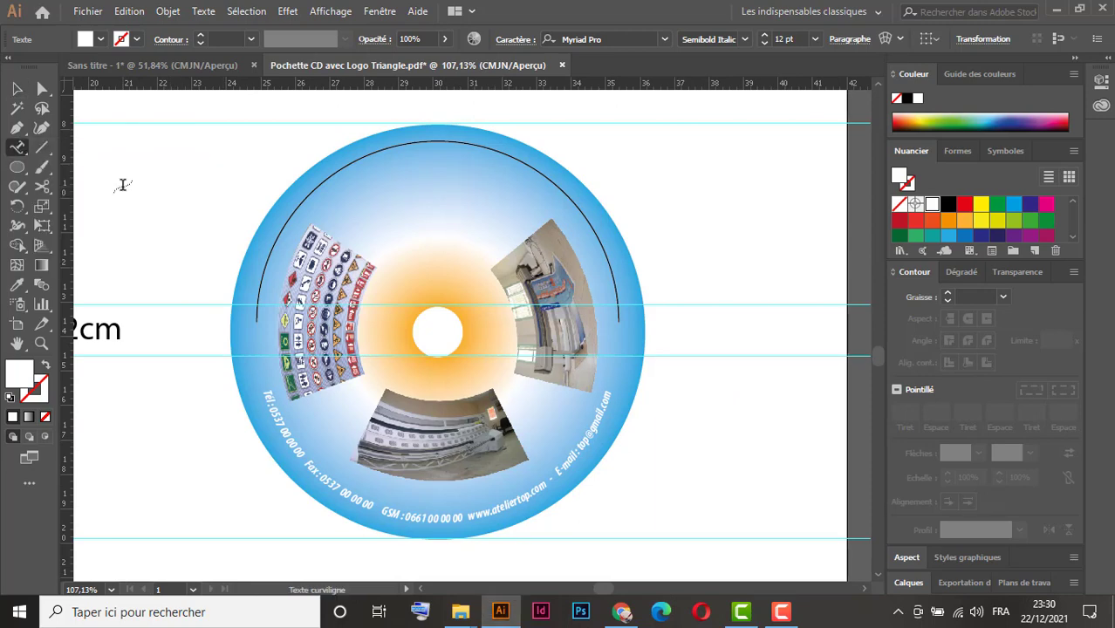
{"action": "left_click", "coordinate": [448, 139]}
{"action": "key", "text": "ctrl"}
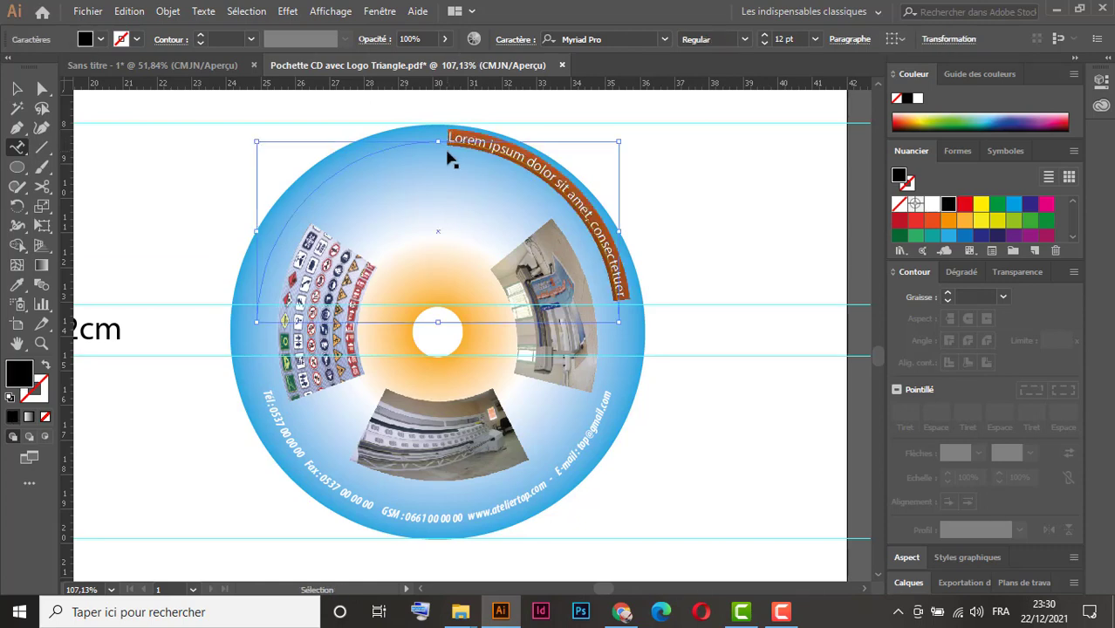
{"action": "key", "text": "ctrl+v"}
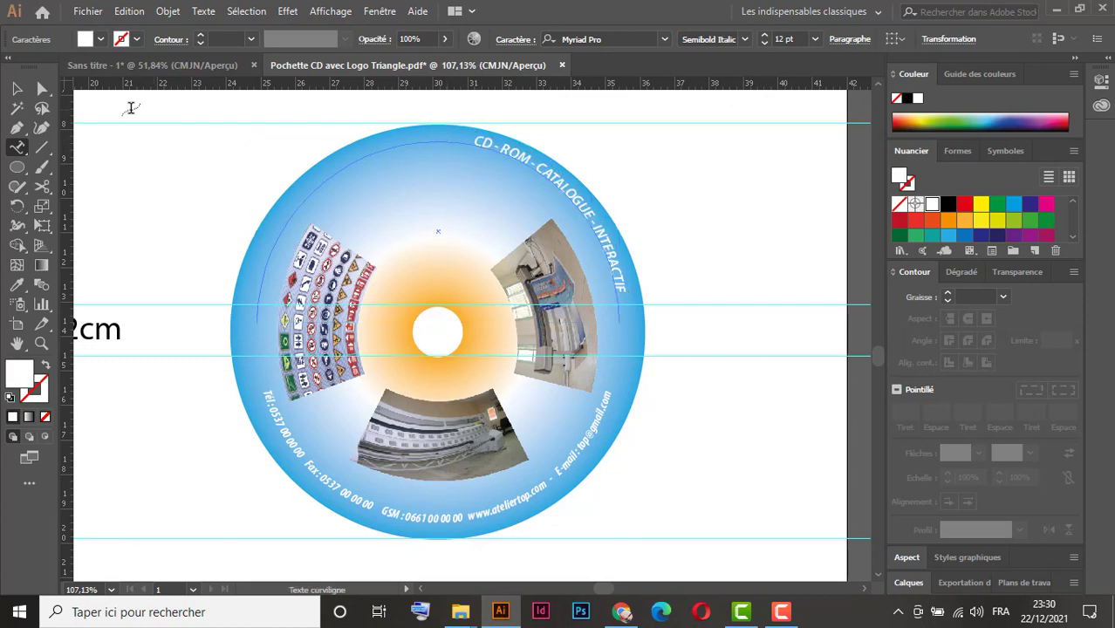
{"action": "left_click", "coordinate": [17, 90]}
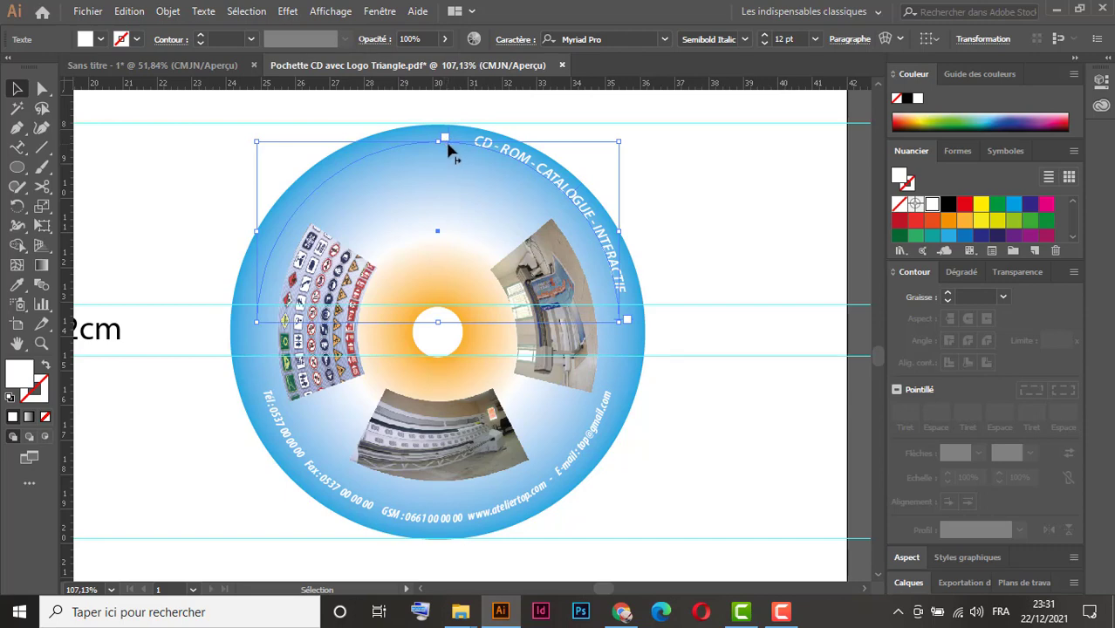
{"action": "left_click_drag", "start_coordinate": [445, 139], "coordinate": [288, 324]}
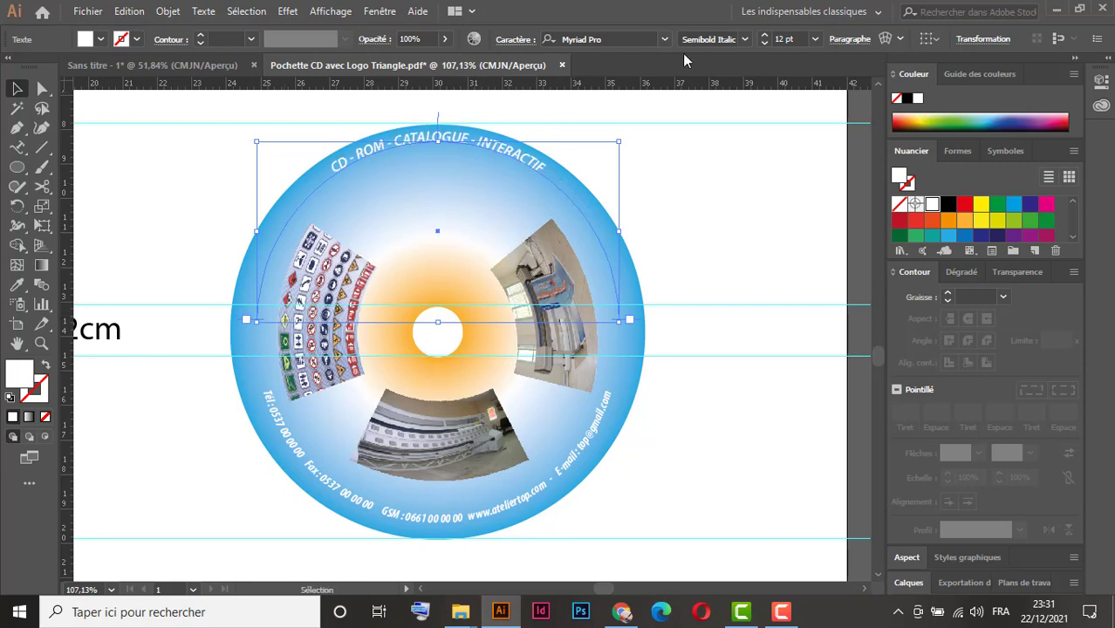